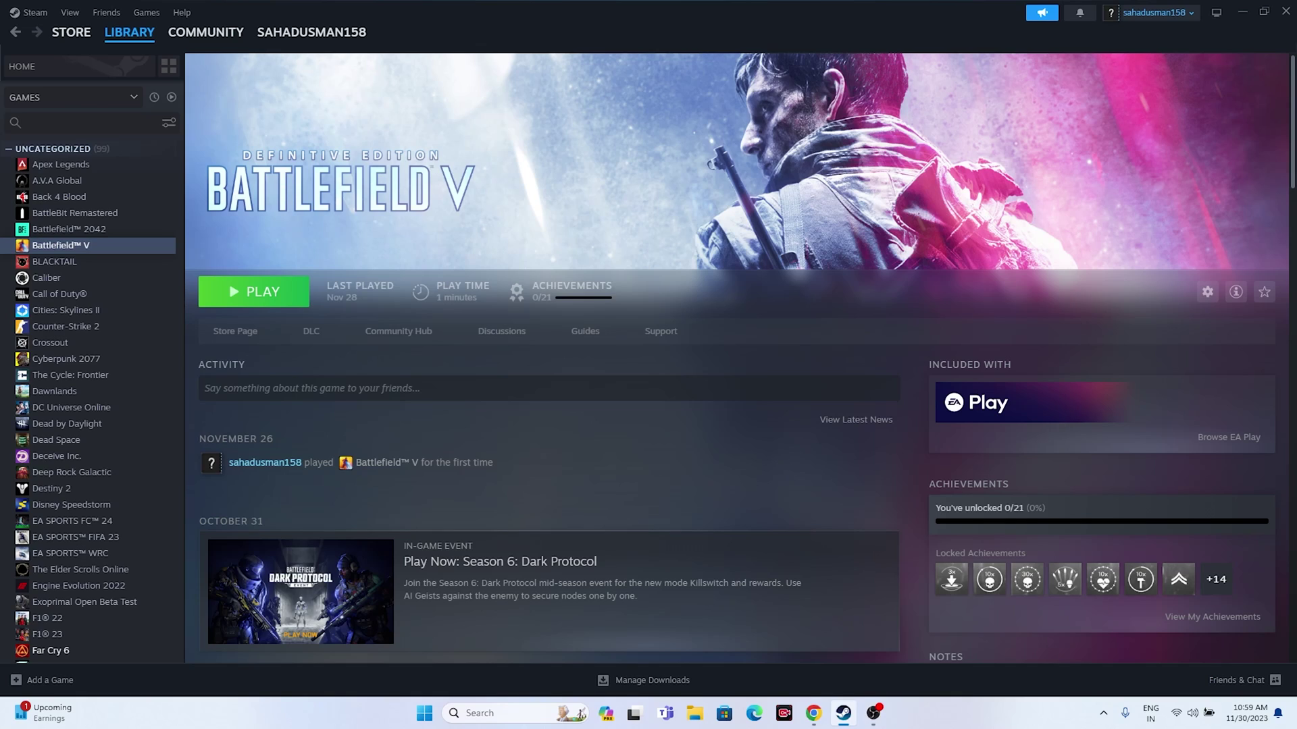
Display the Windows power options, including Restart, and dismiss them without choosing one
left_click(424, 713)
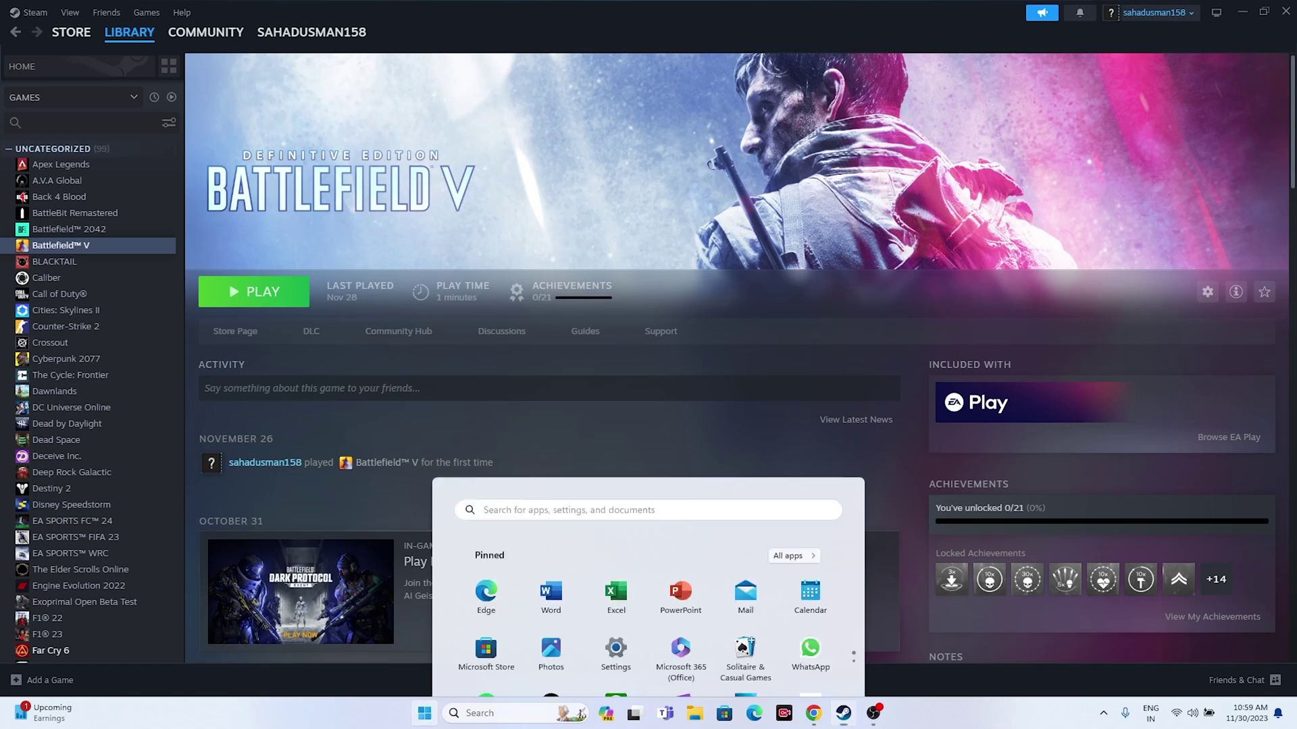
left_click(815, 667)
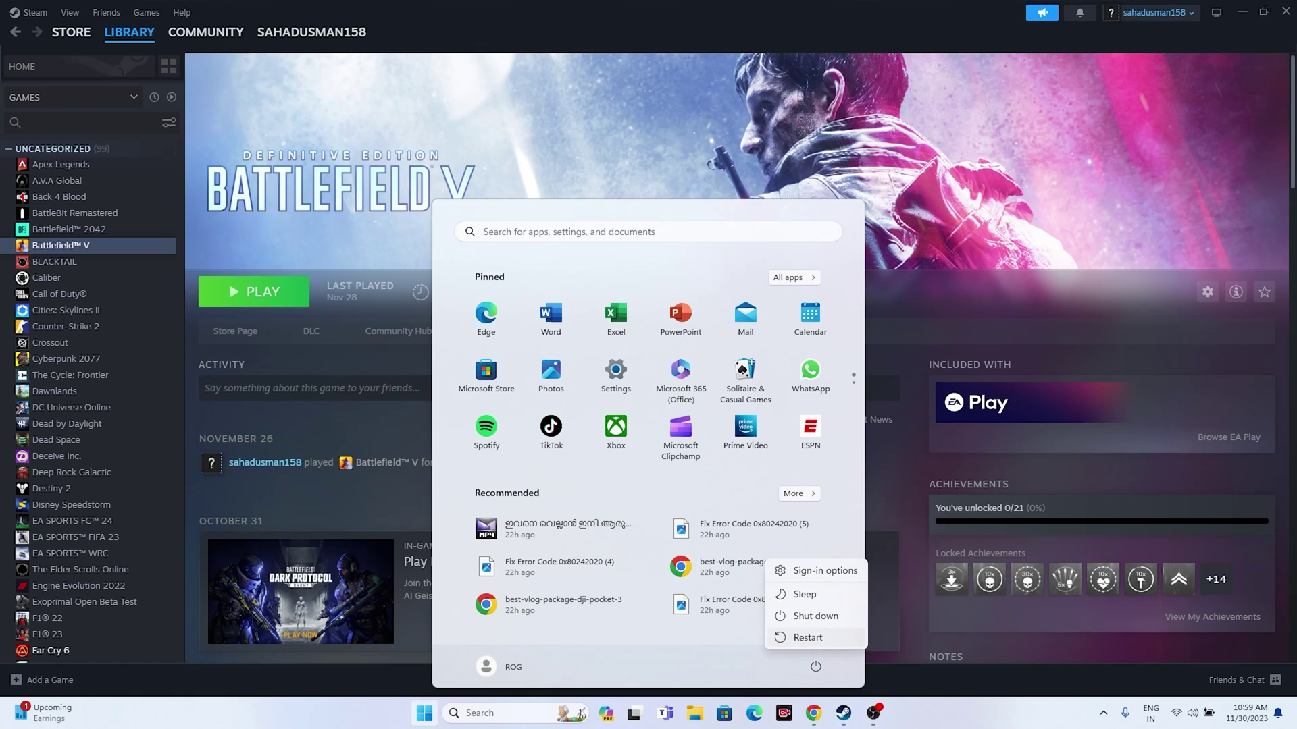
left_click(913, 574)
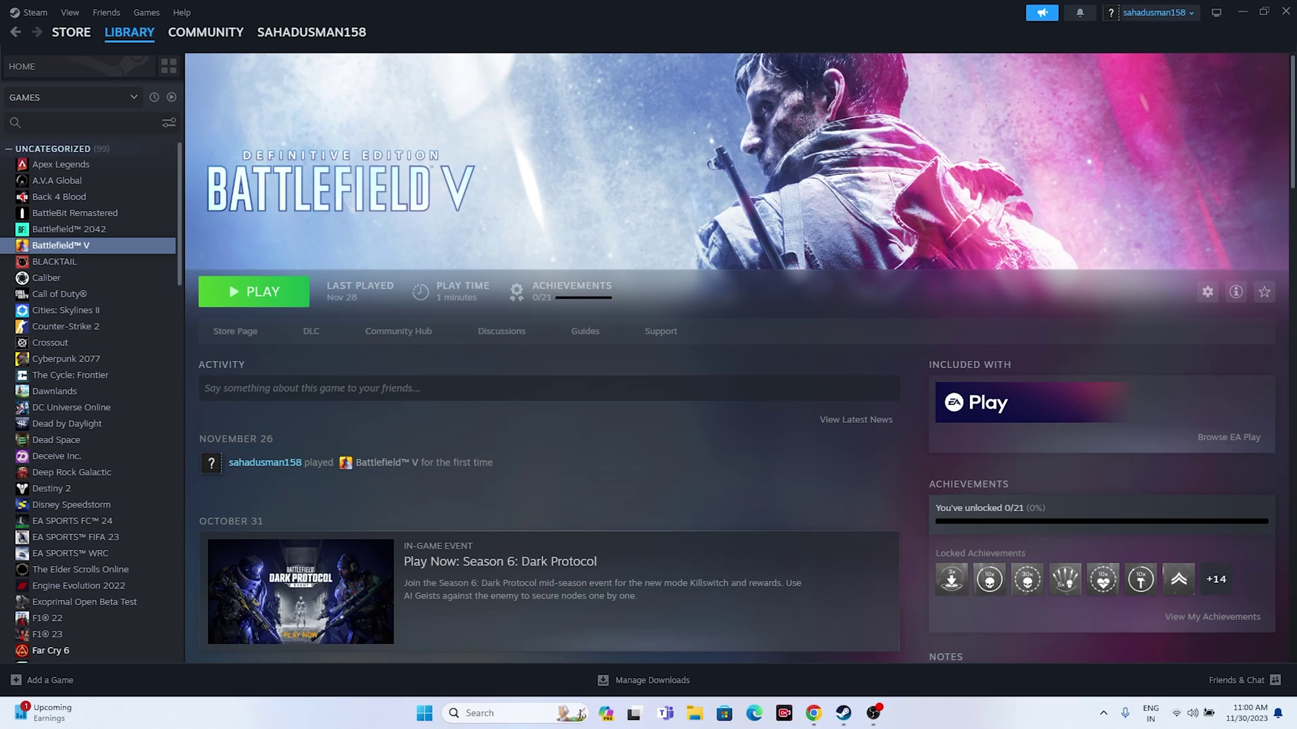
Verify the integrity of Battlefield V's installed game files and close the game's properties
right_click(51, 245)
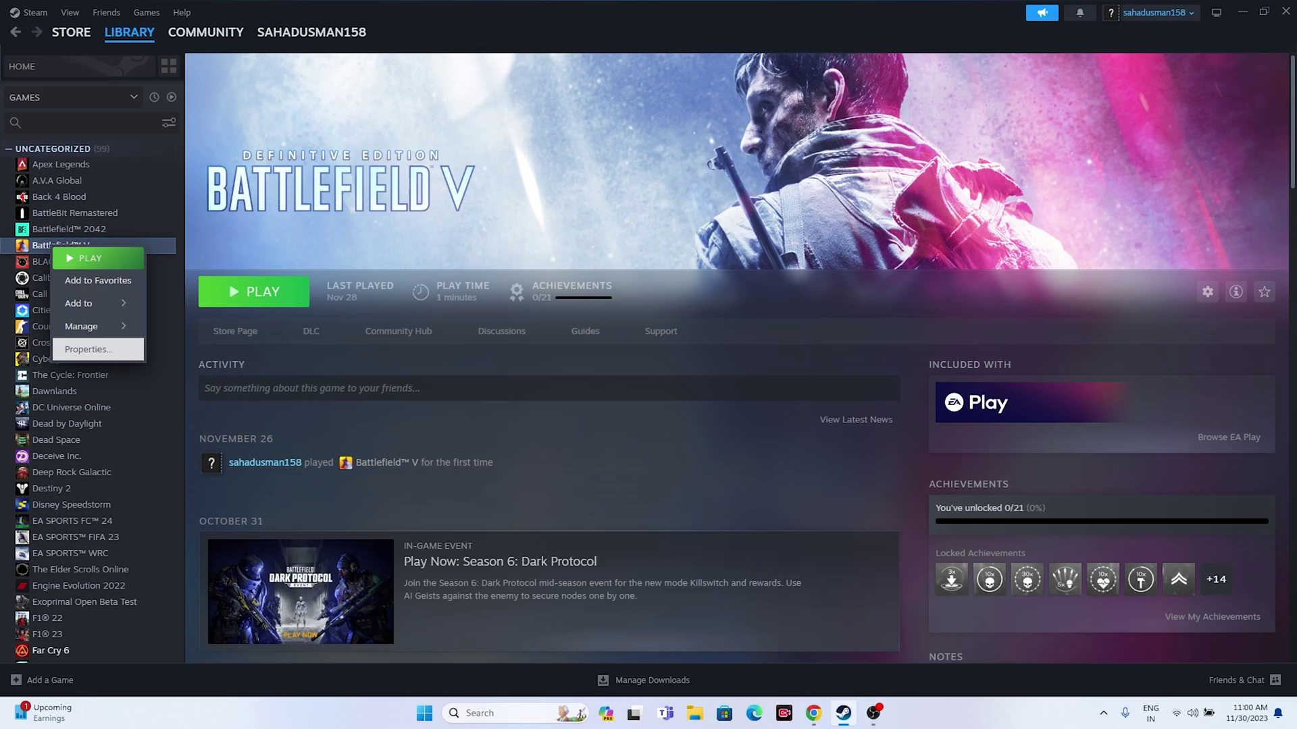
left_click(67, 347)
left_click(410, 260)
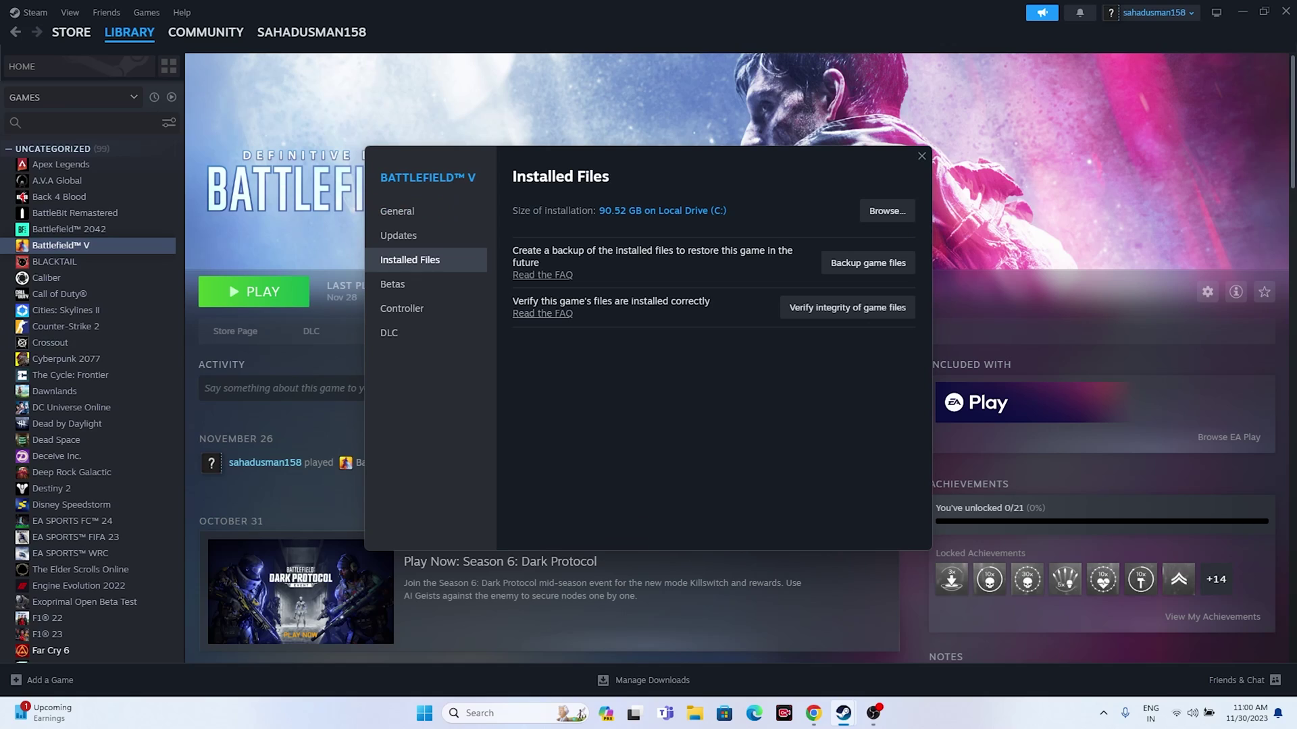
left_click(848, 307)
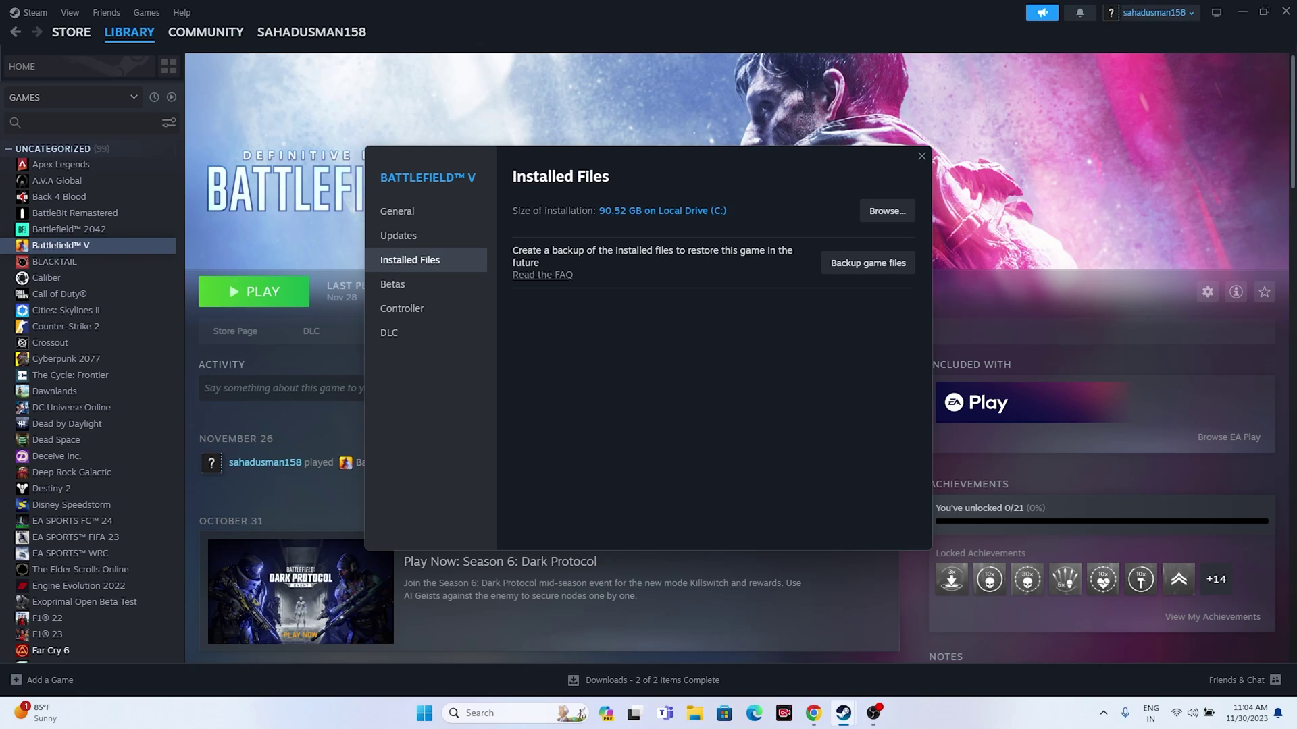
left_click(922, 156)
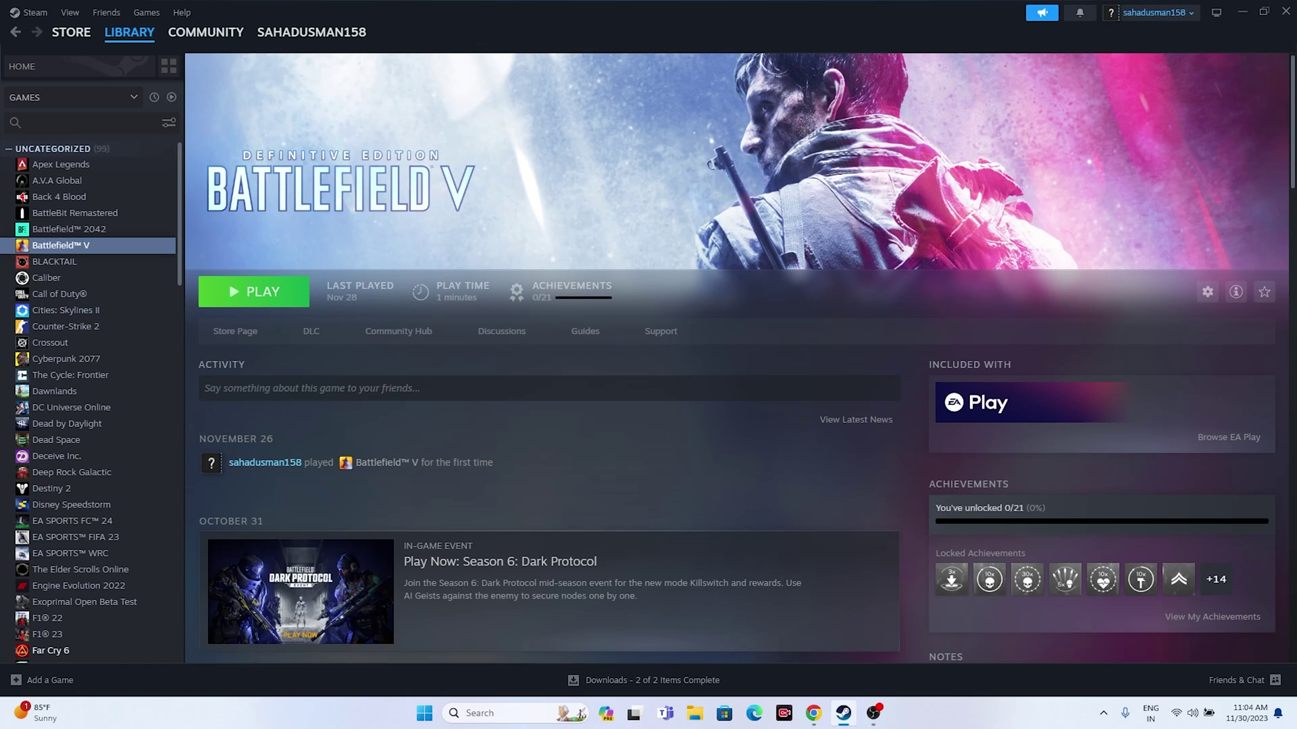
Browse to Battlefield V's installation folder from its installed-files properties and close the properties window
right_click(173, 249)
left_click(128, 354)
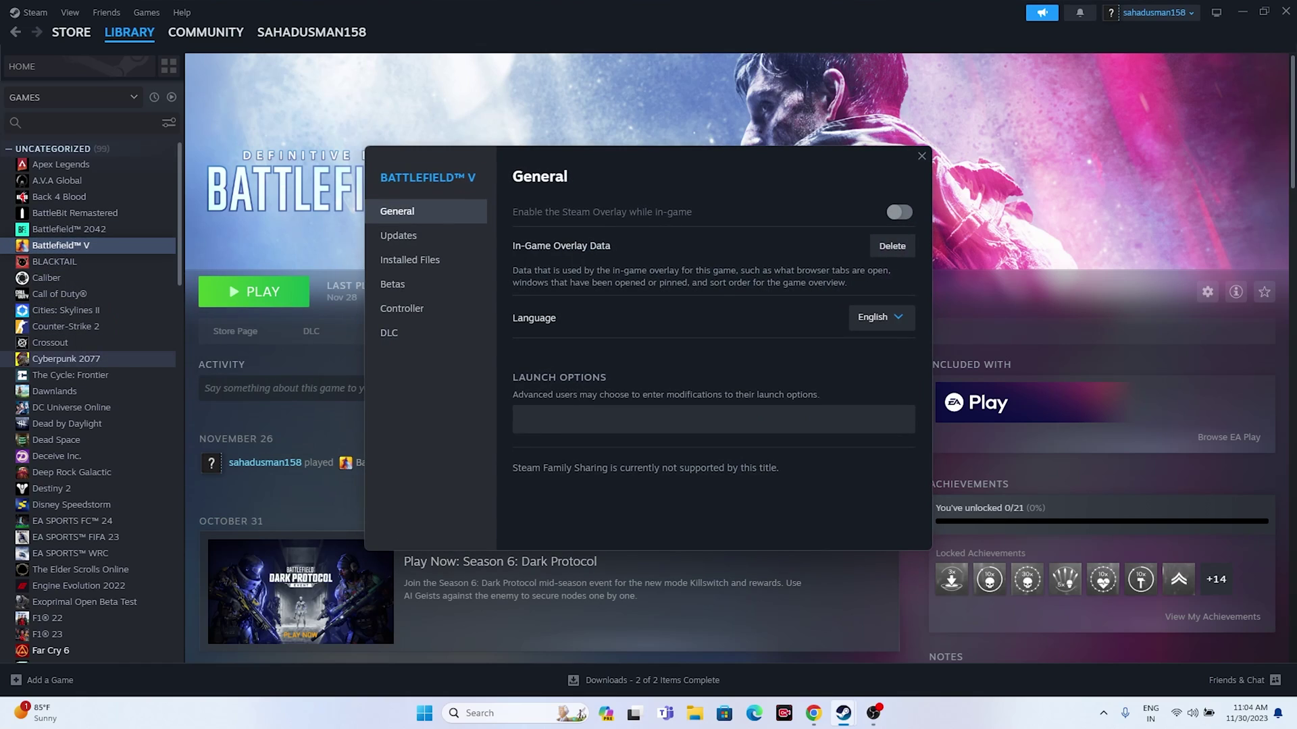
left_click(410, 260)
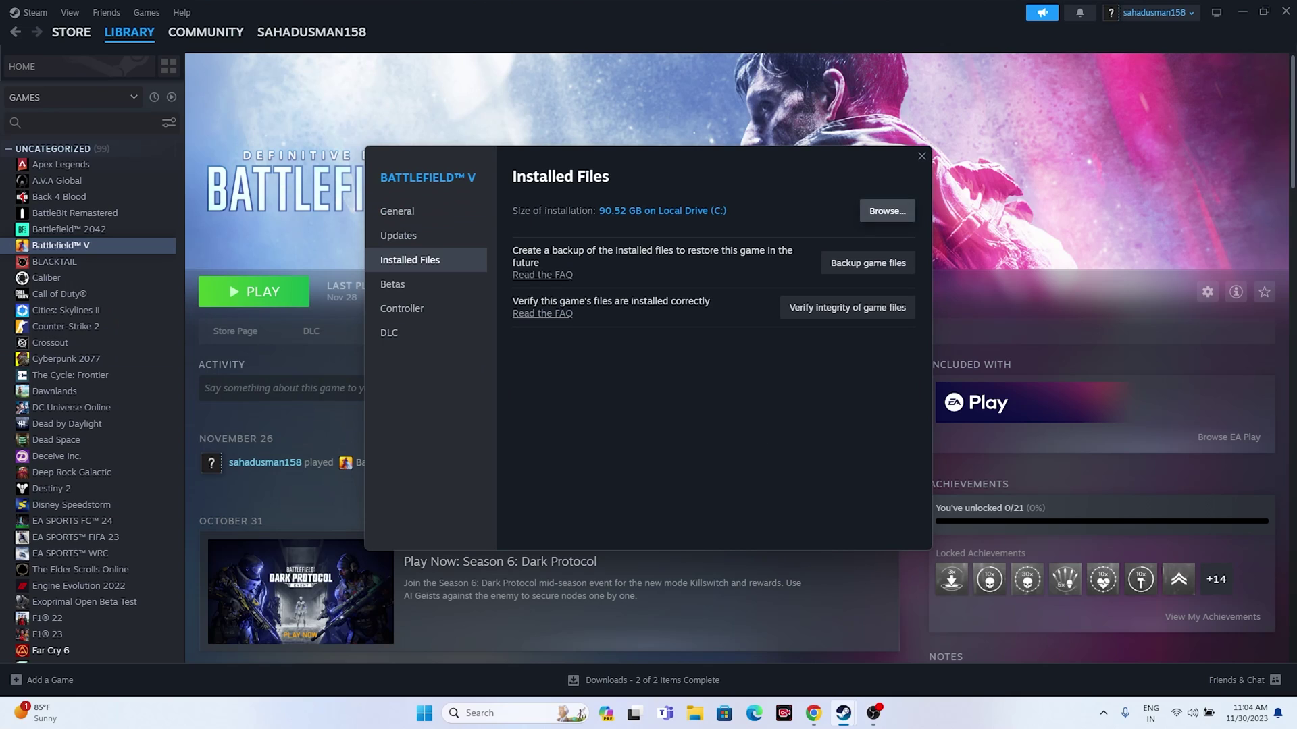
left_click(887, 211)
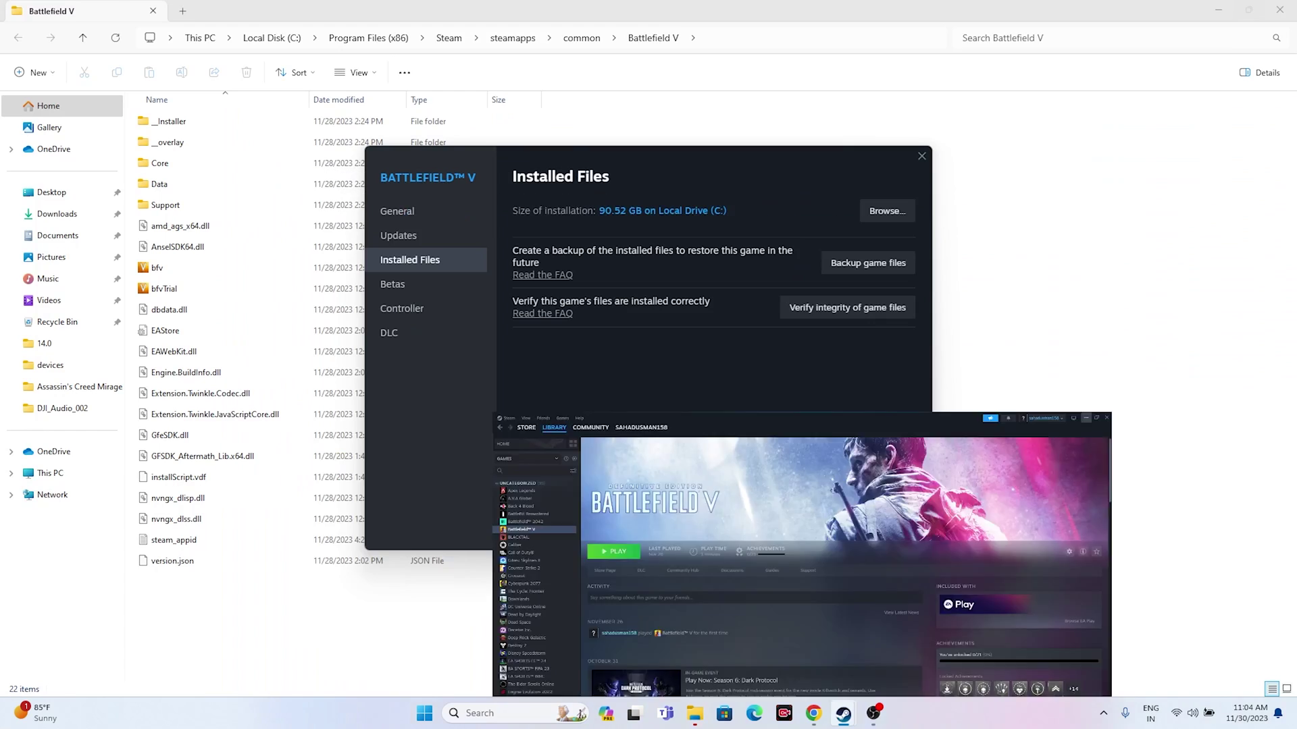
left_click(921, 156)
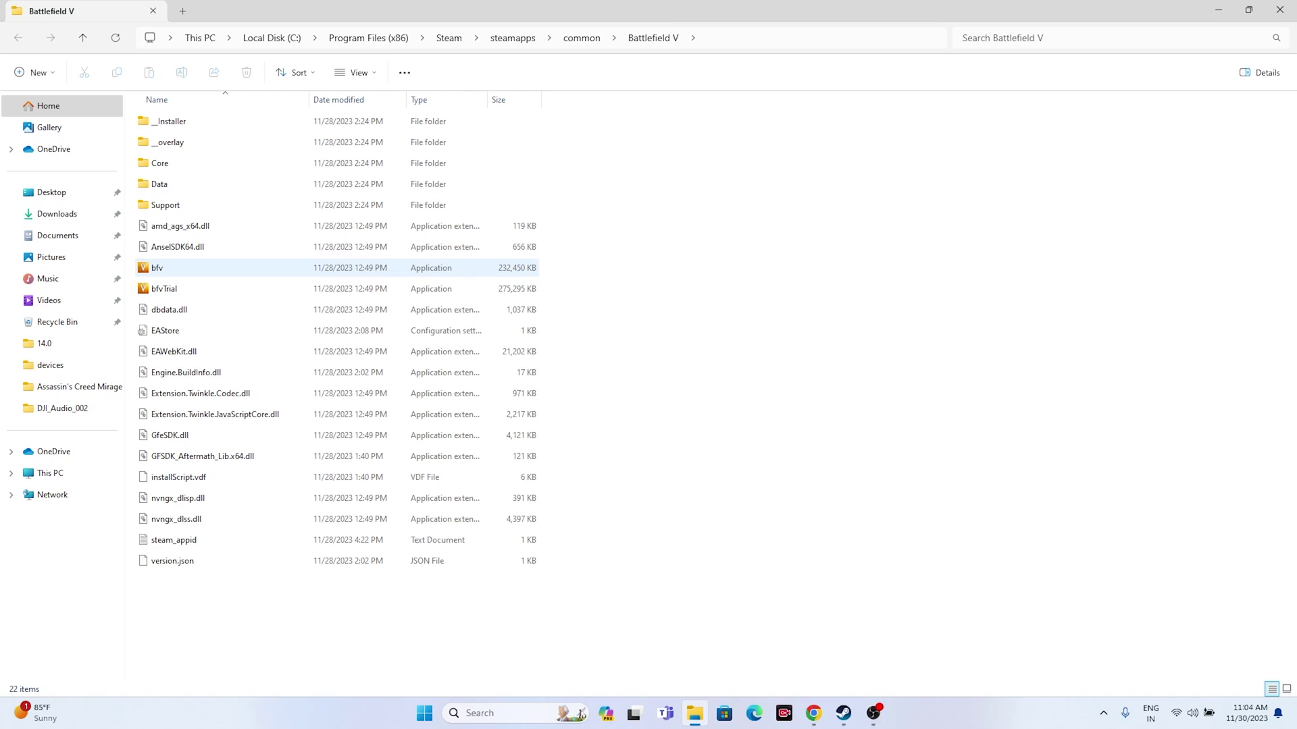
Set the bfv application to always run as an administrator and apply the change
left_click(158, 268)
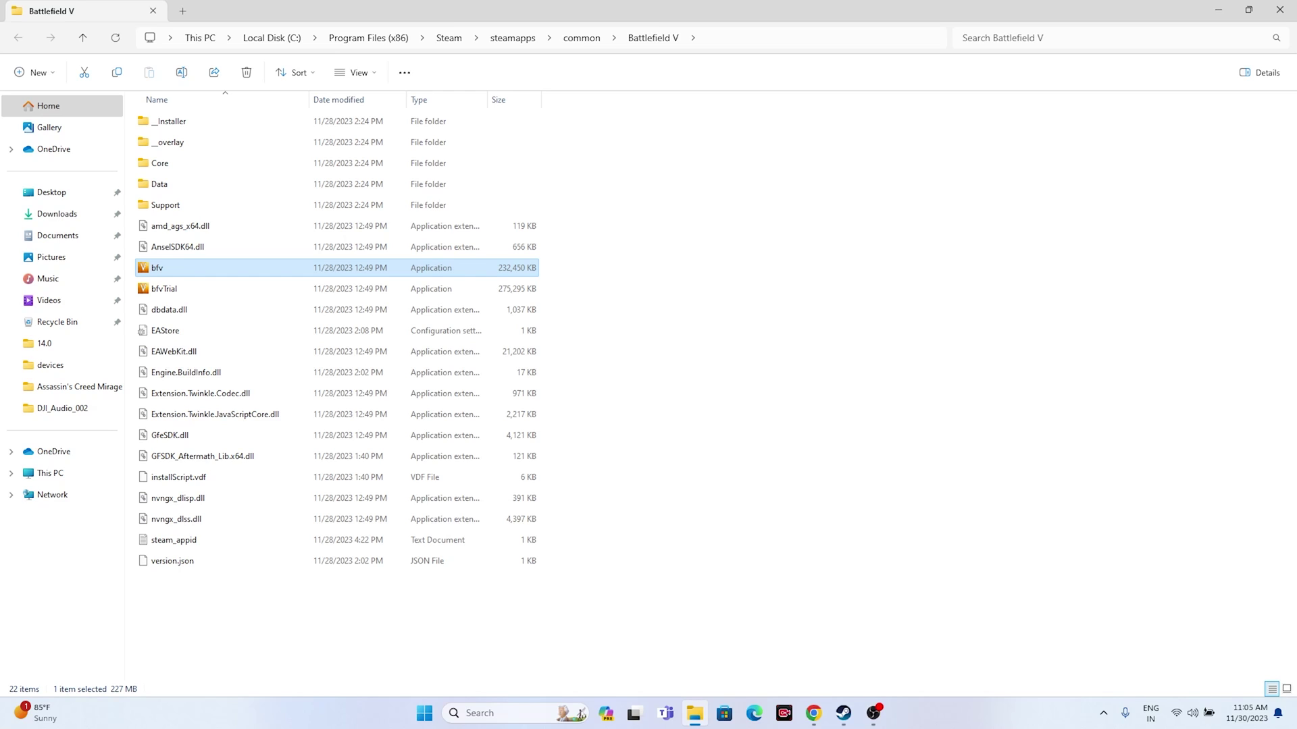
right_click(434, 271)
left_click(503, 495)
left_click(476, 599)
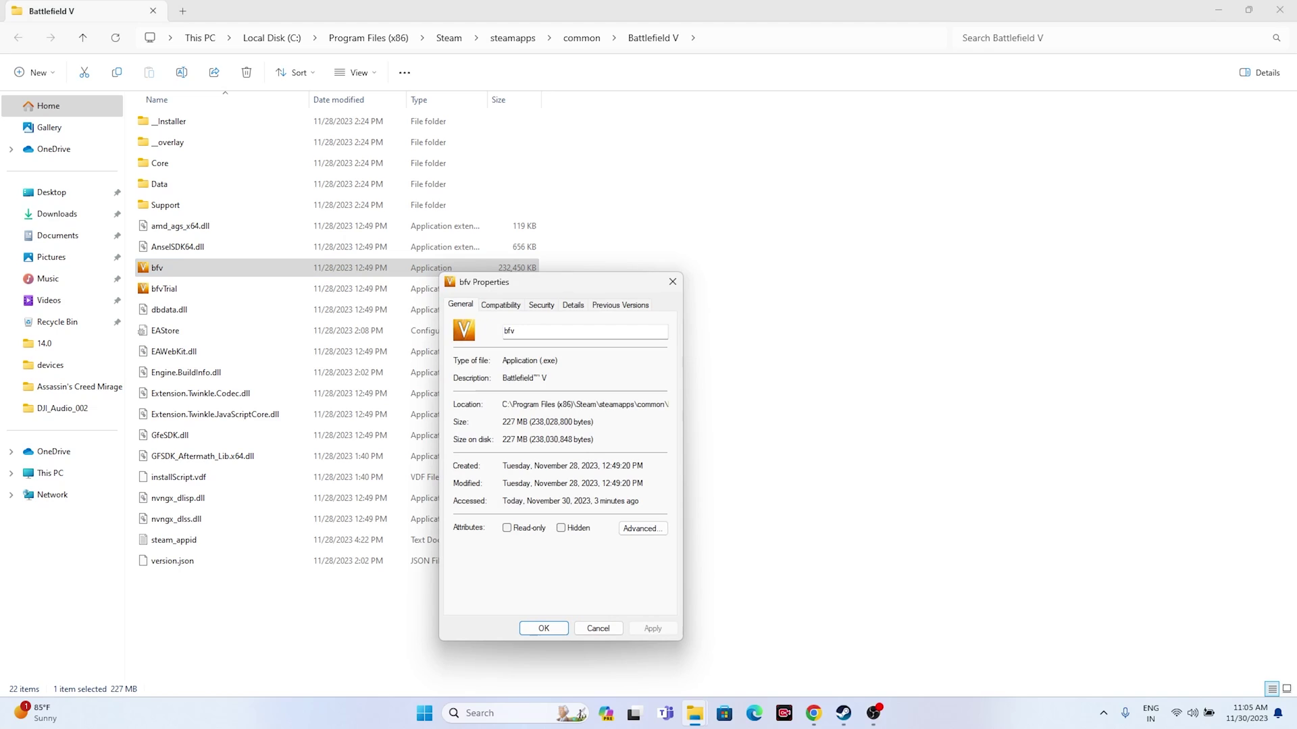
left_click(500, 305)
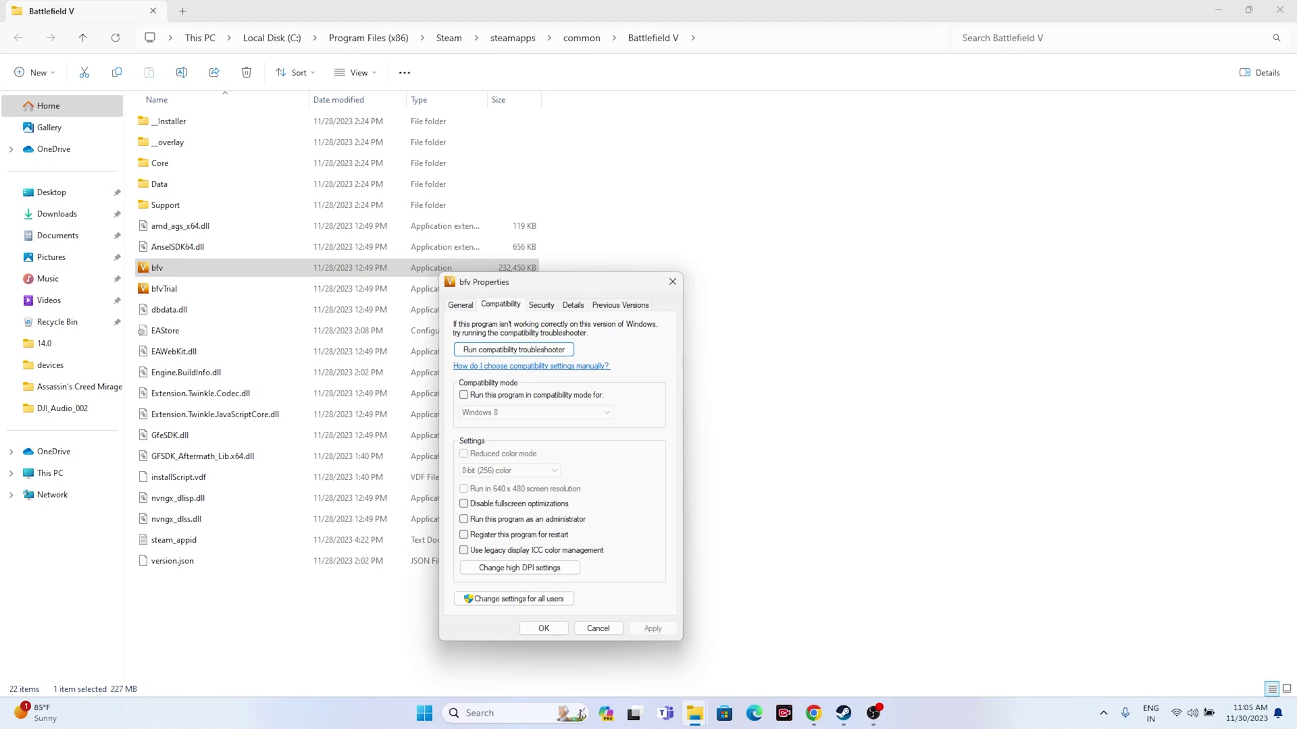
left_click(464, 520)
left_click(652, 628)
left_click(543, 628)
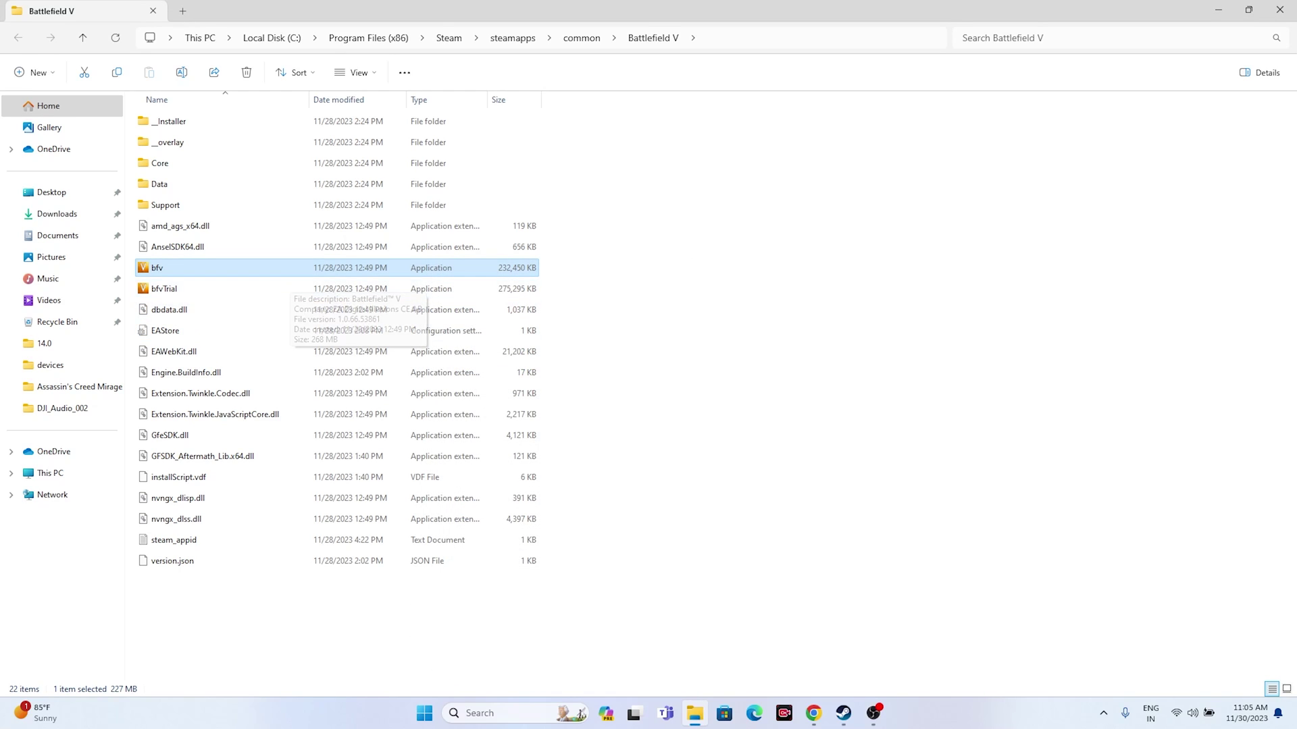
Set the bfv application to run in compatibility mode for Windows 8, and close the game folder
right_click(290, 268)
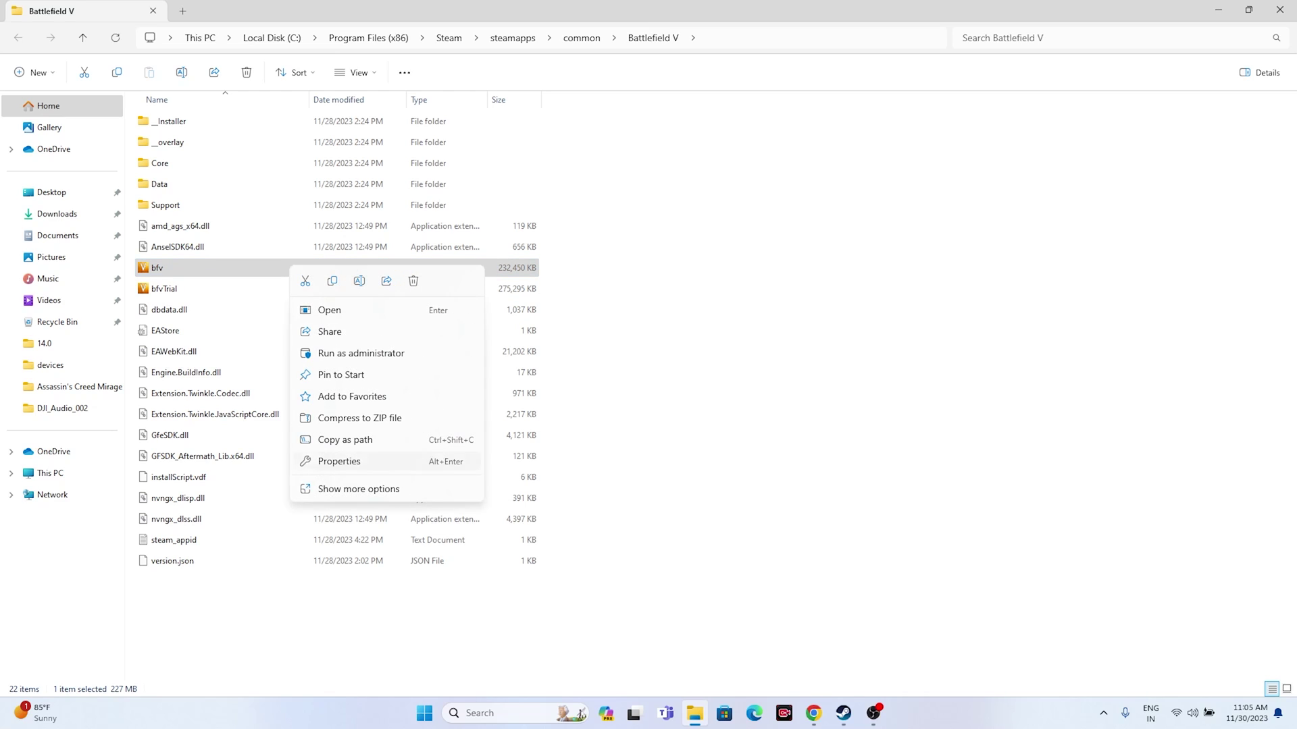
left_click(359, 489)
left_click(331, 591)
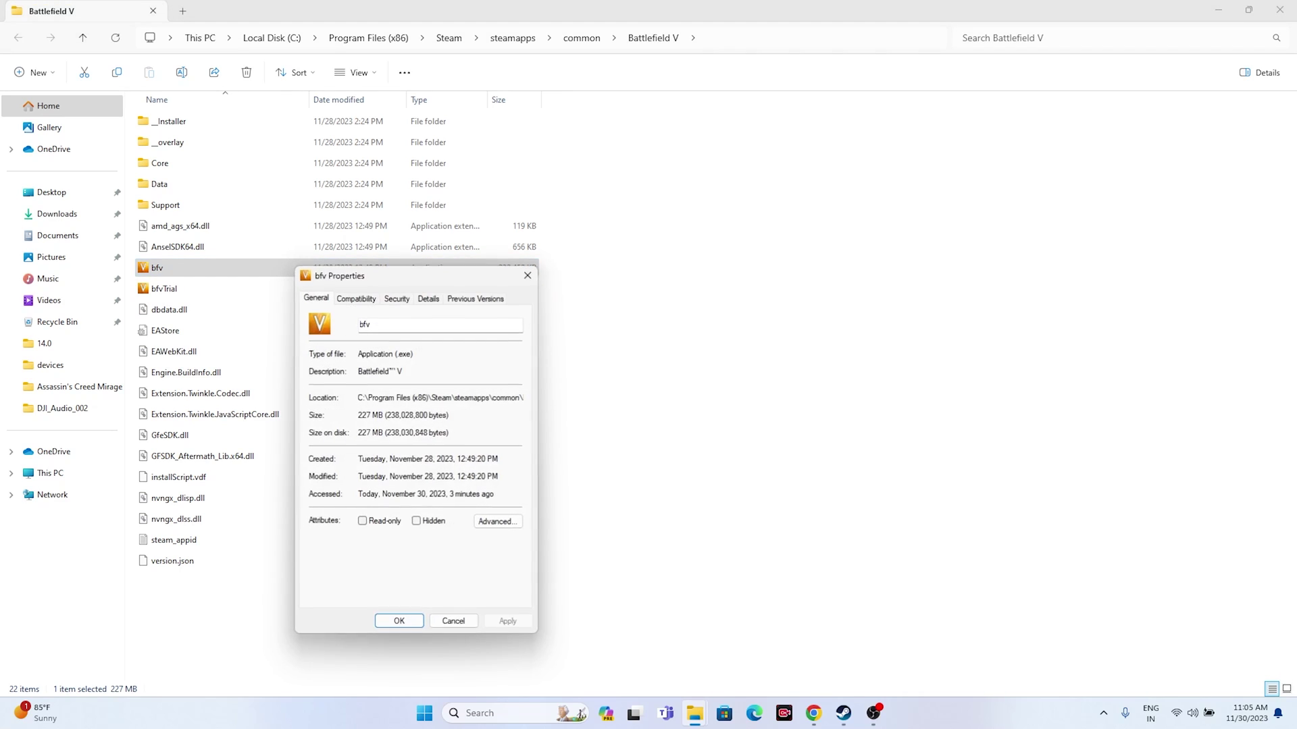
left_click(356, 298)
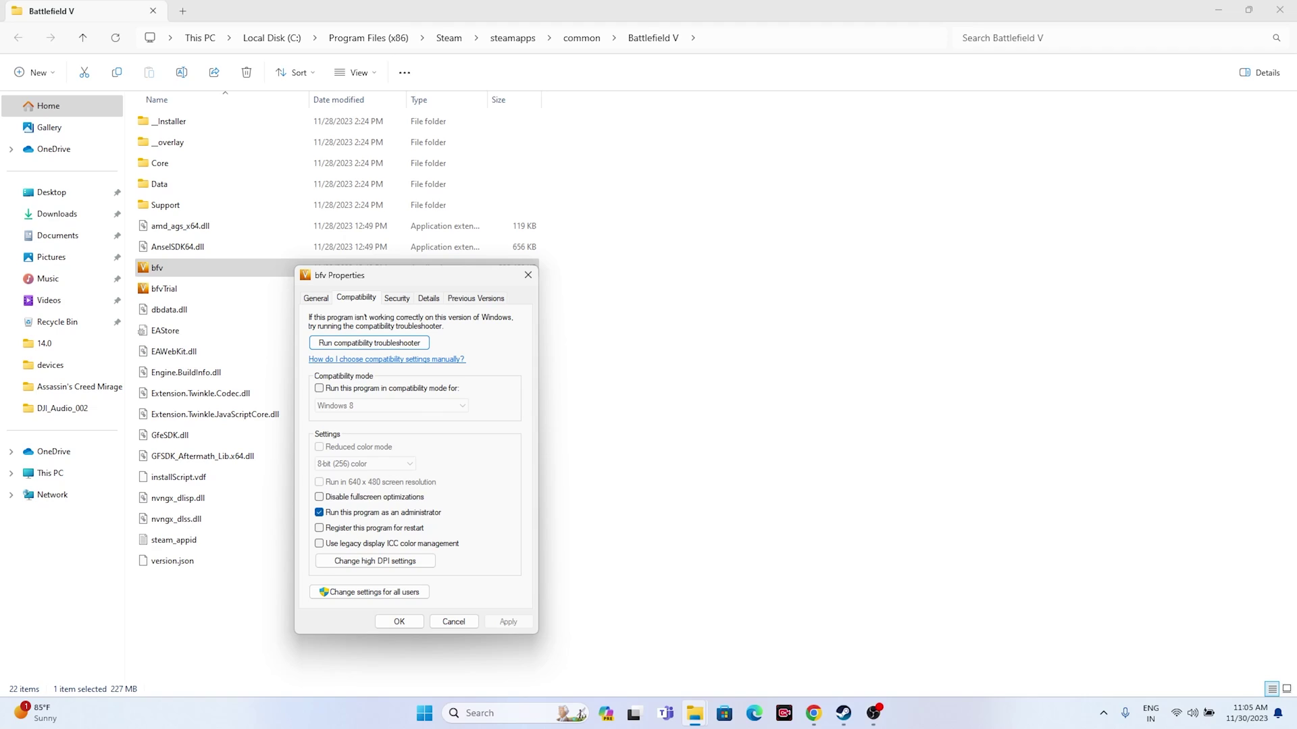
left_click(319, 388)
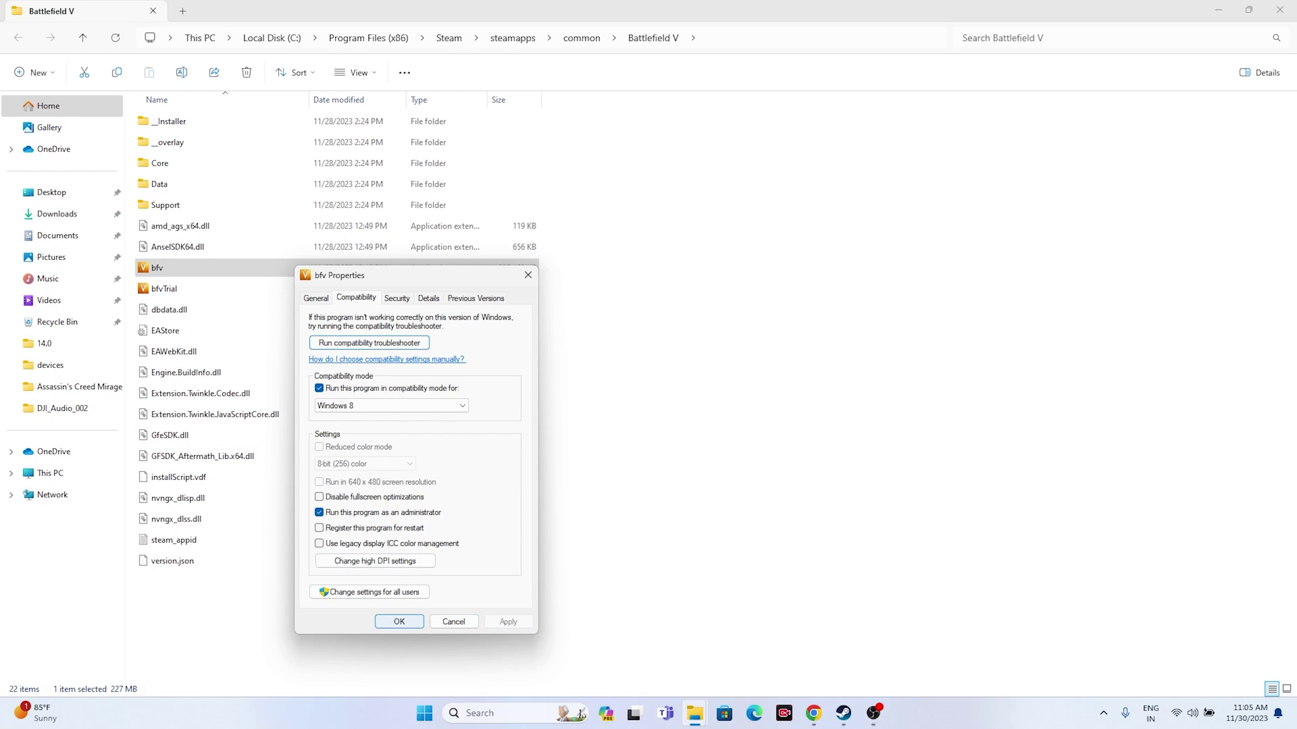
left_click(400, 622)
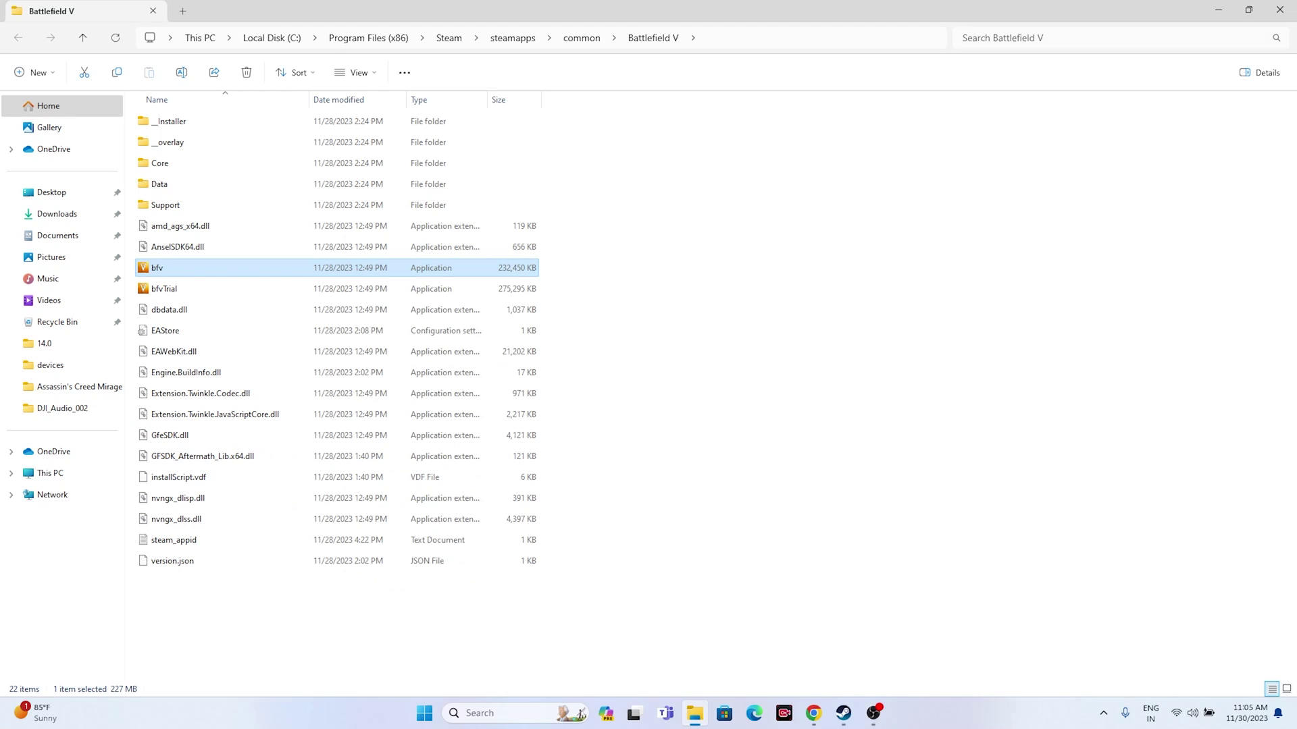
left_click(1280, 10)
Open Windows Settings and check the automatic time and time zone options under Date & time
left_click(843, 713)
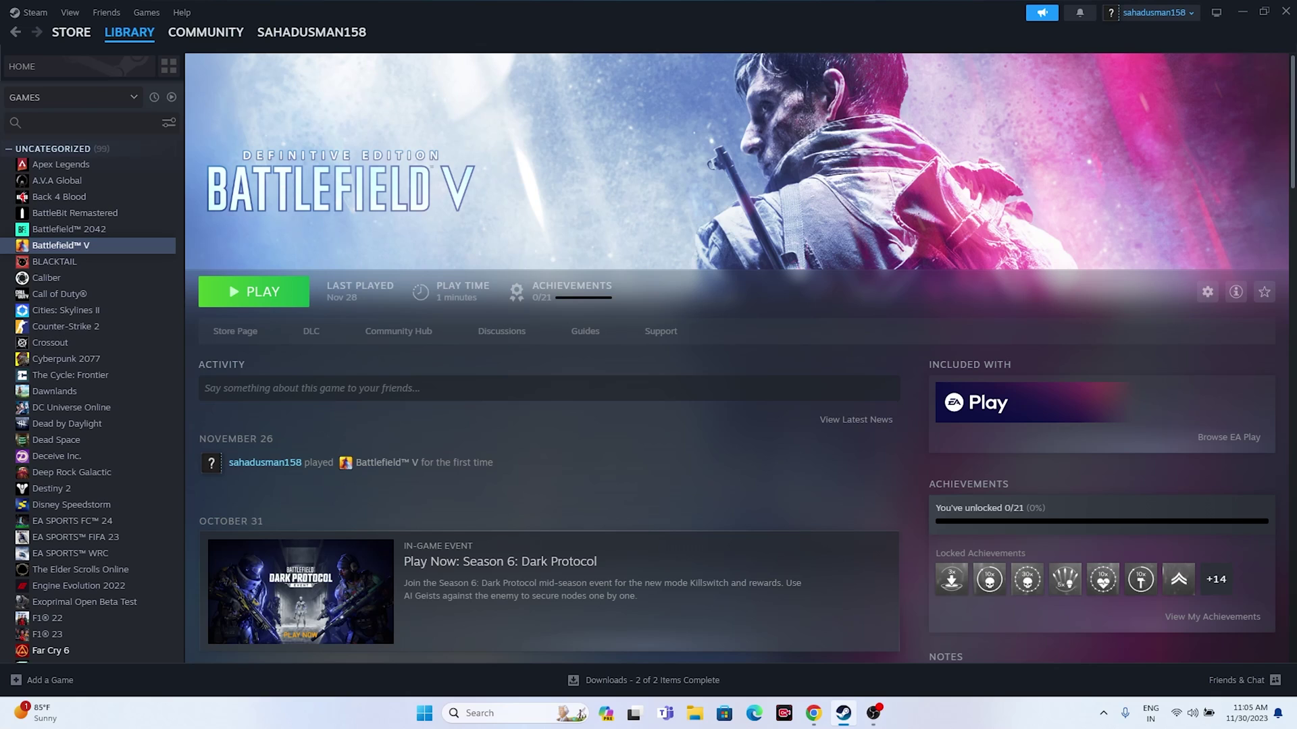
left_click(1243, 11)
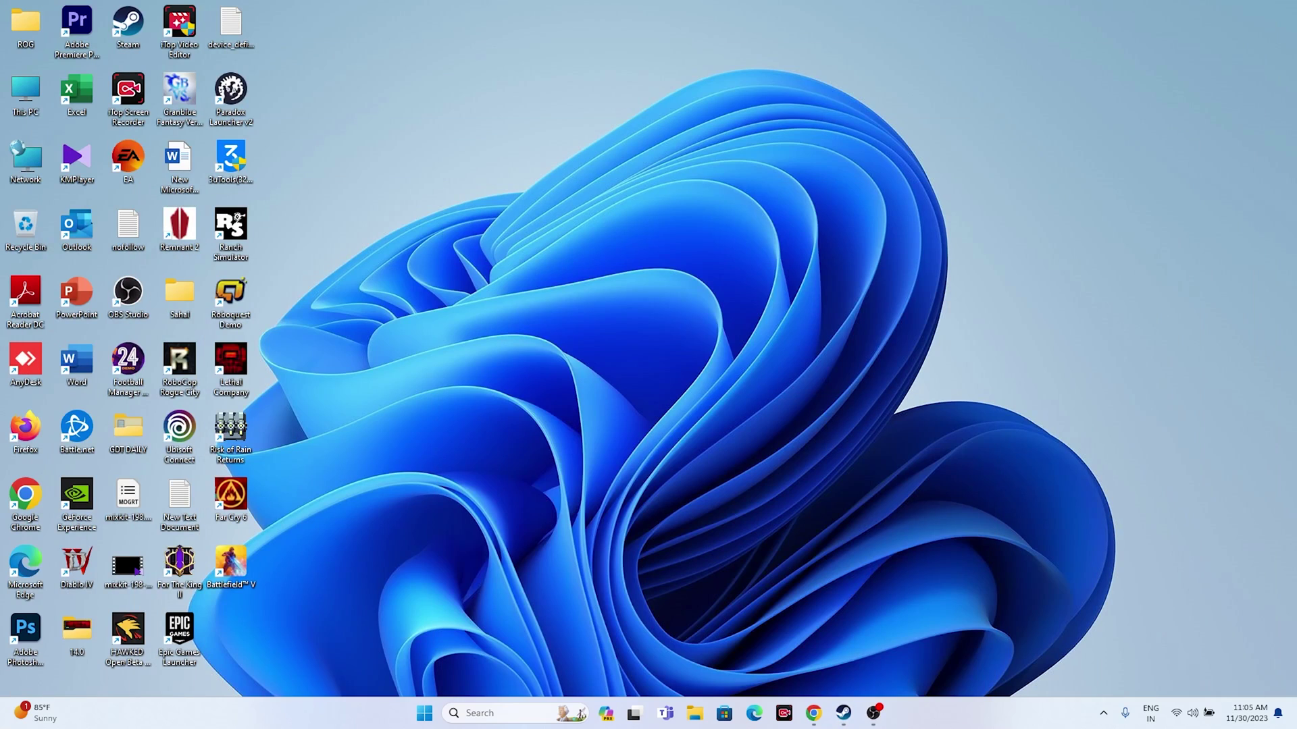
left_click(499, 713)
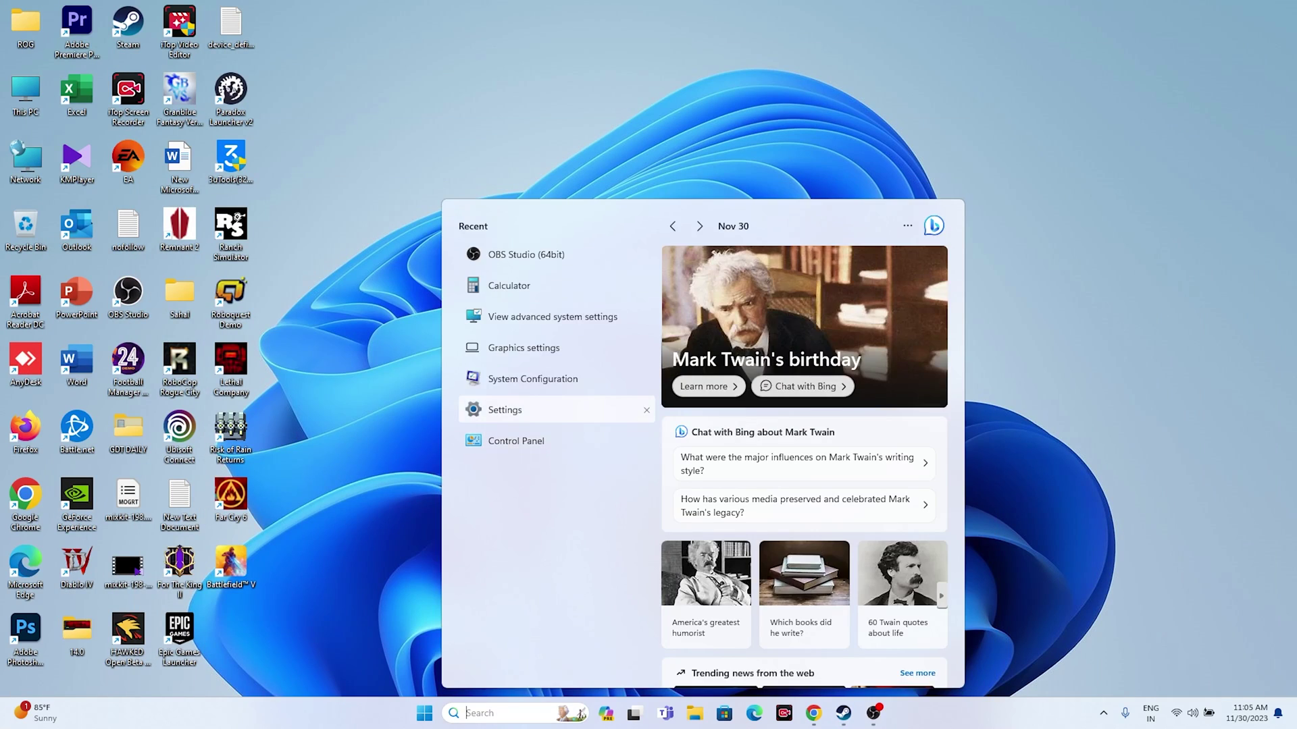
left_click(505, 410)
left_click(76, 334)
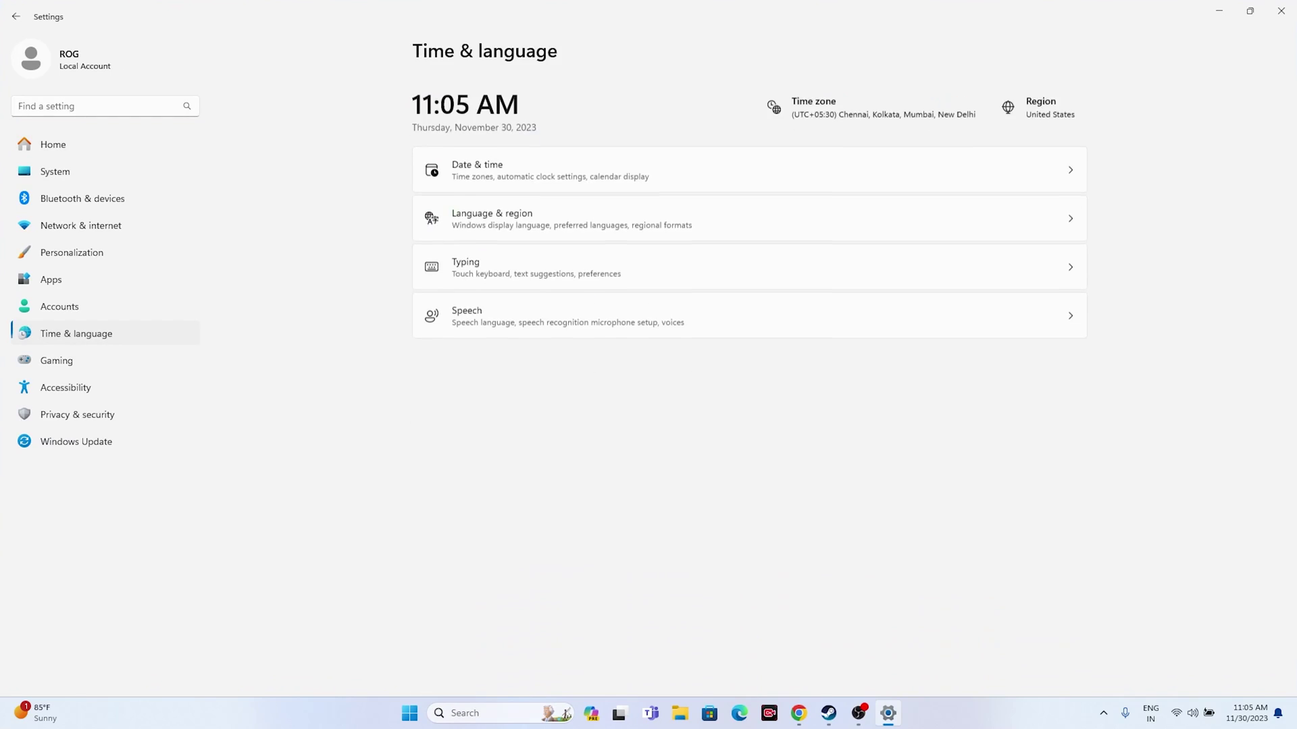
left_click(550, 165)
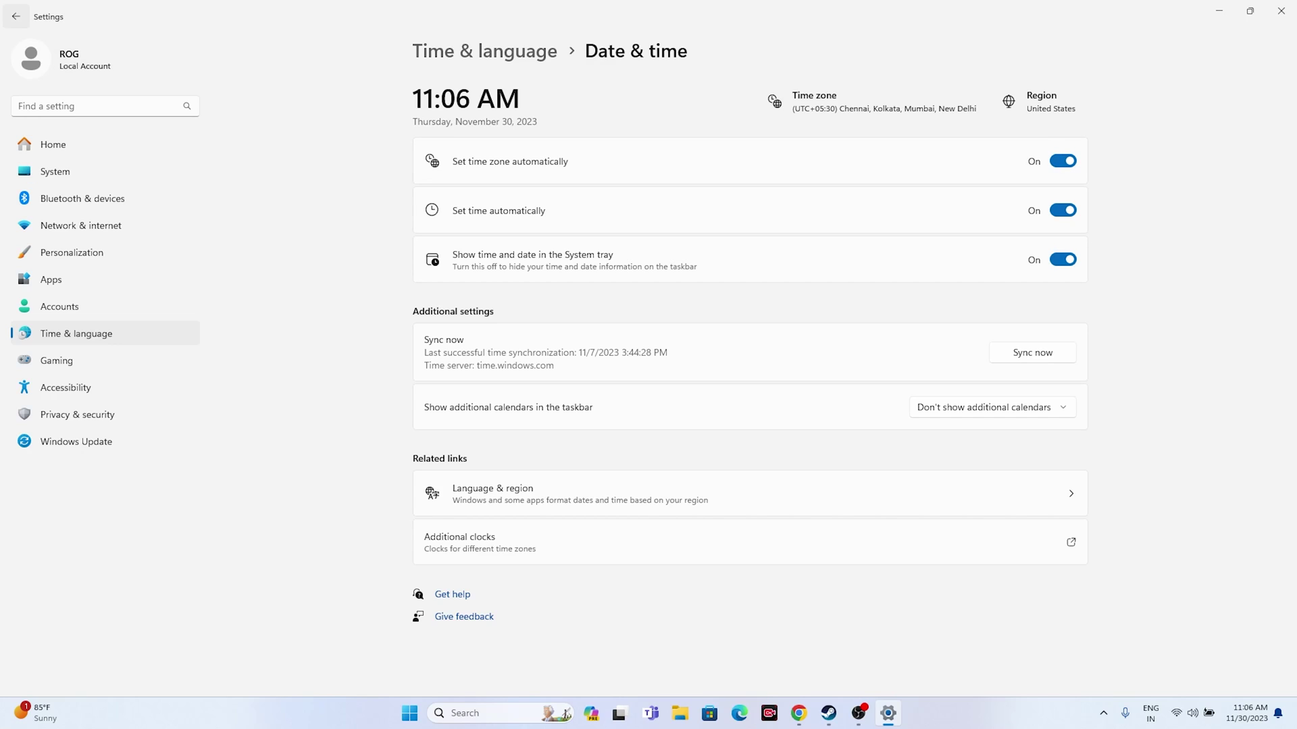
Review the Language & region settings in Windows, and return to Steam
left_click(16, 17)
left_click(675, 213)
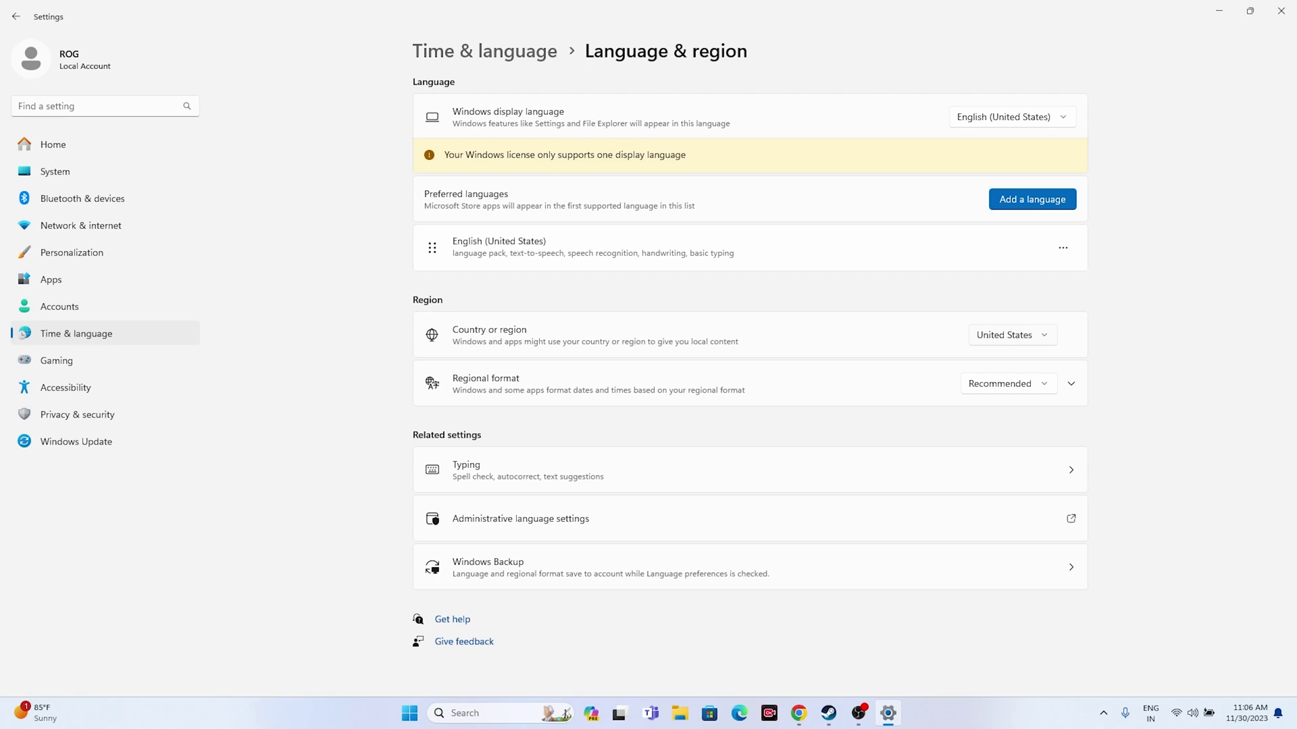
left_click(1280, 11)
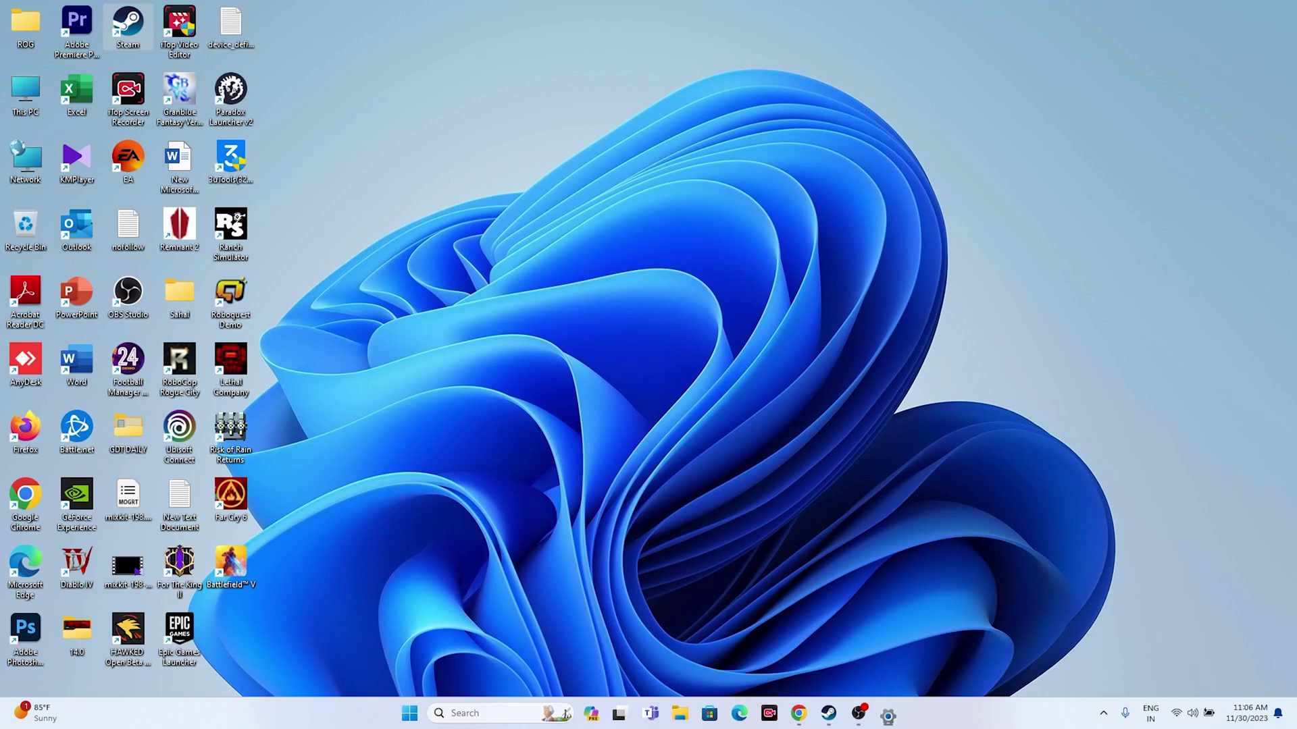
double_click(128, 26)
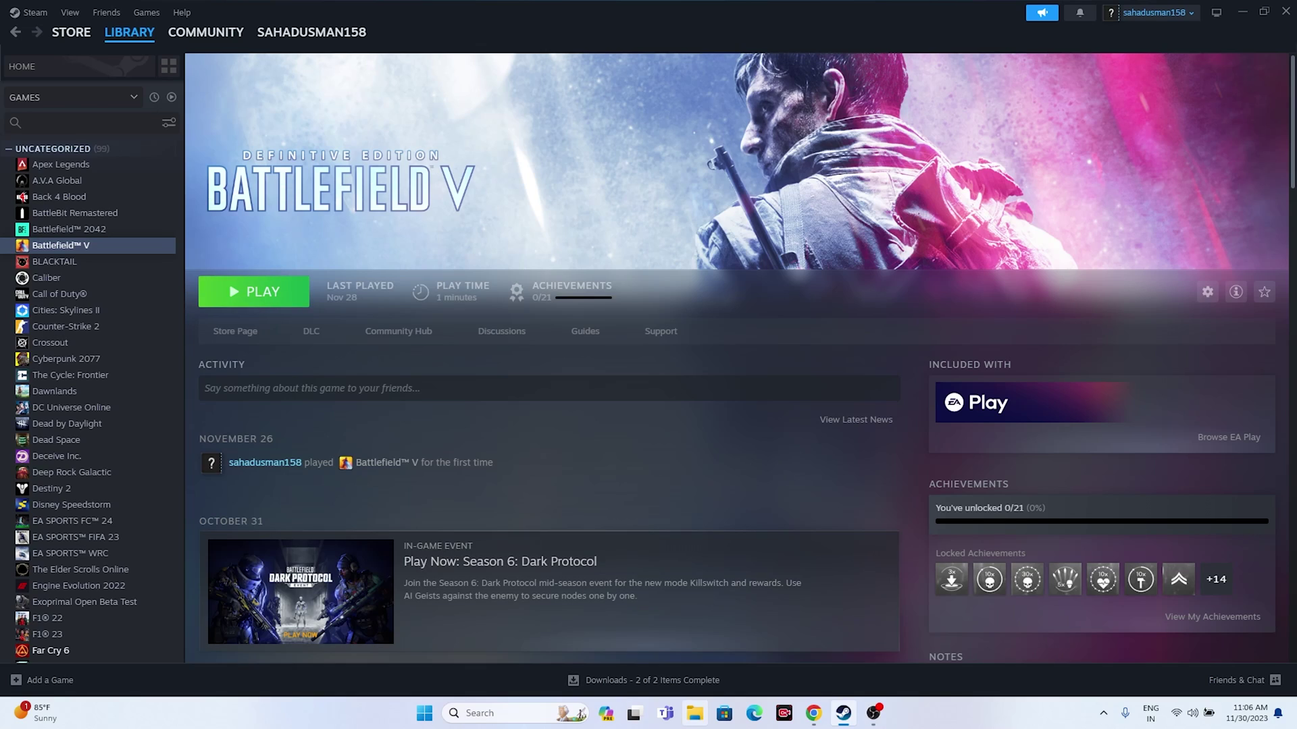
Look through the My Games folder in Documents for Battlefield V data in File Explorer, and close the window
left_click(695, 713)
key("super+e")
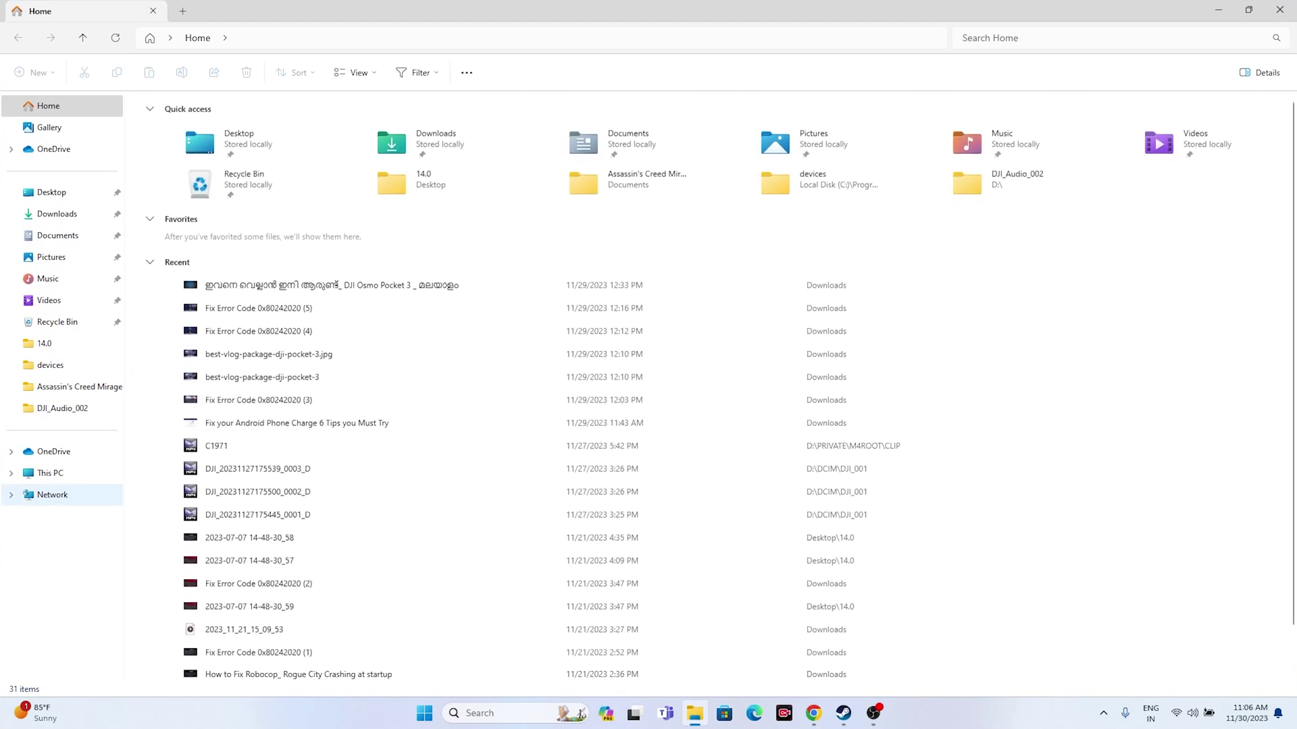
left_click(50, 472)
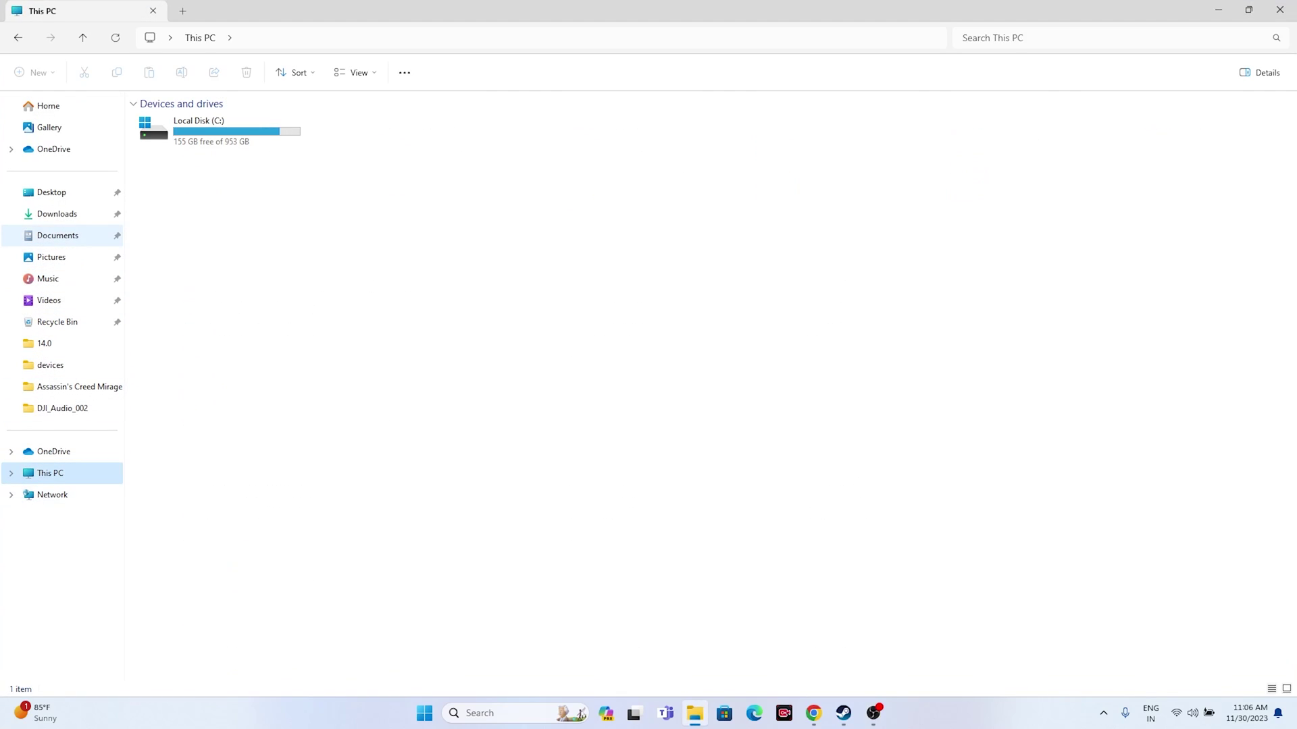
left_click(57, 235)
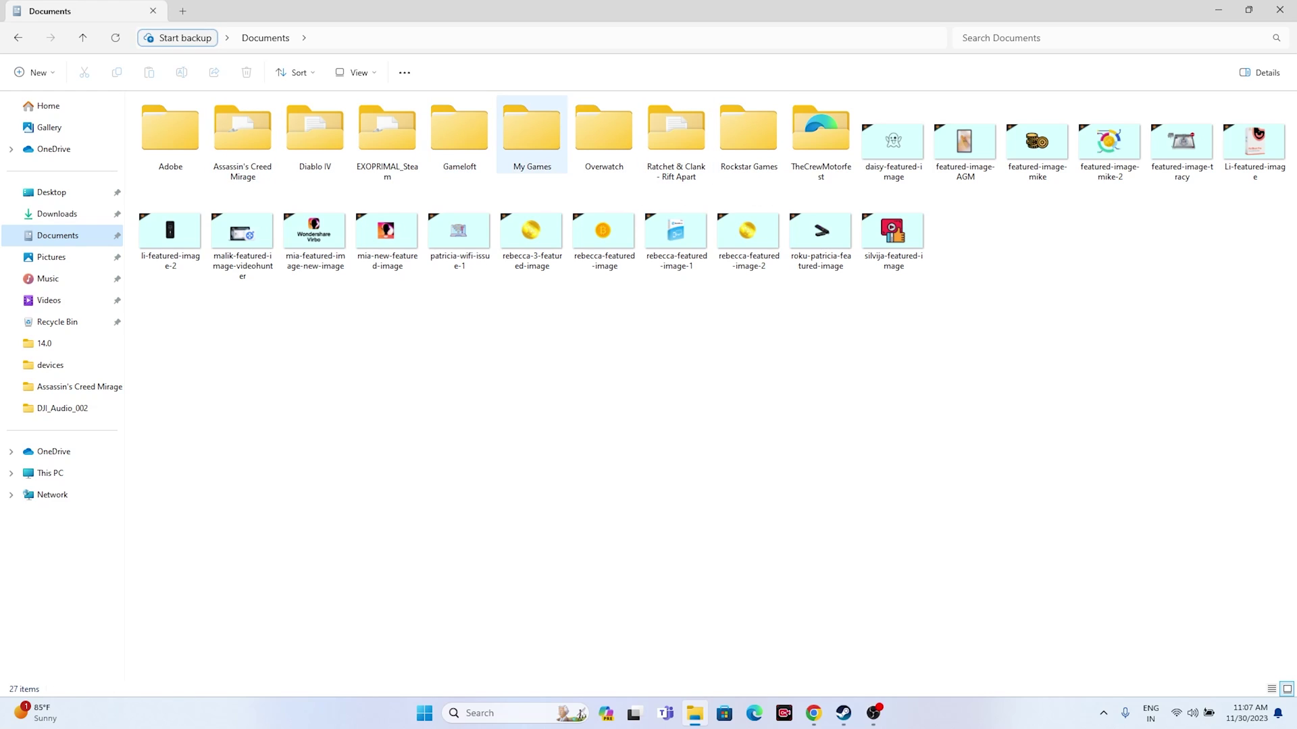
double_click(532, 132)
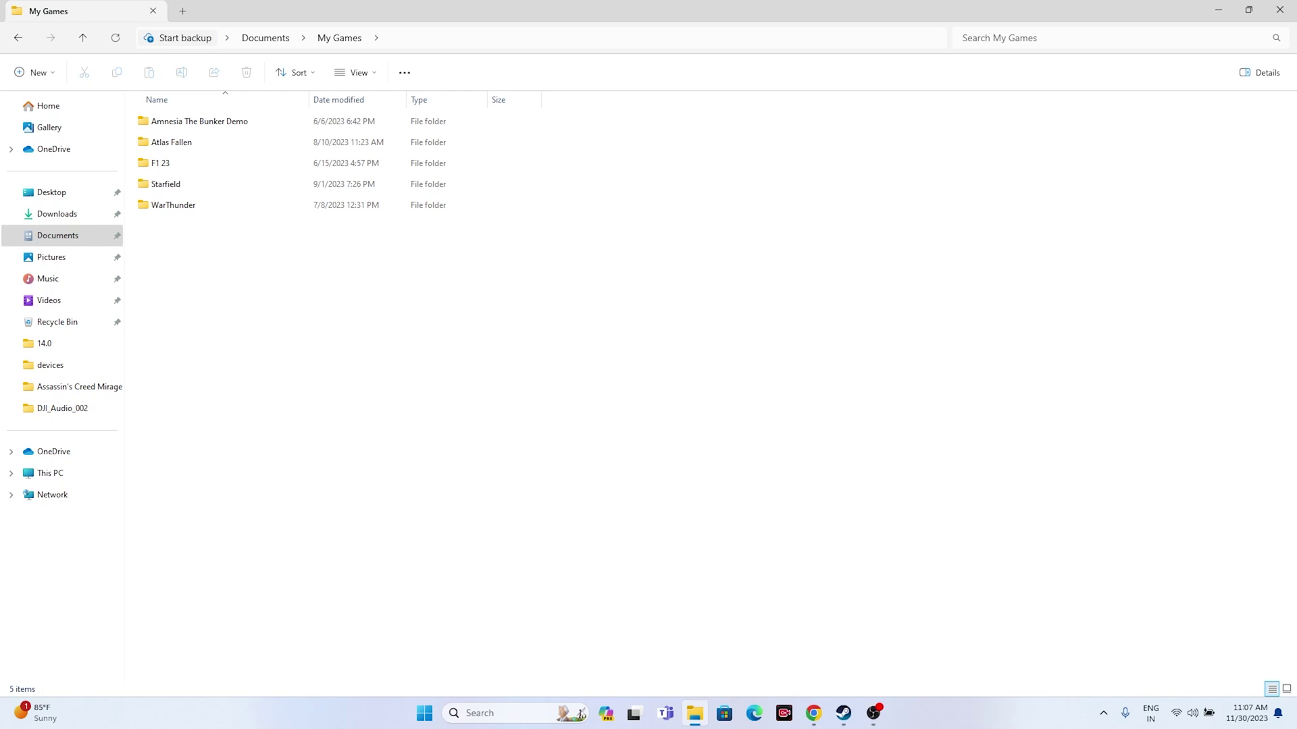
left_click(1280, 10)
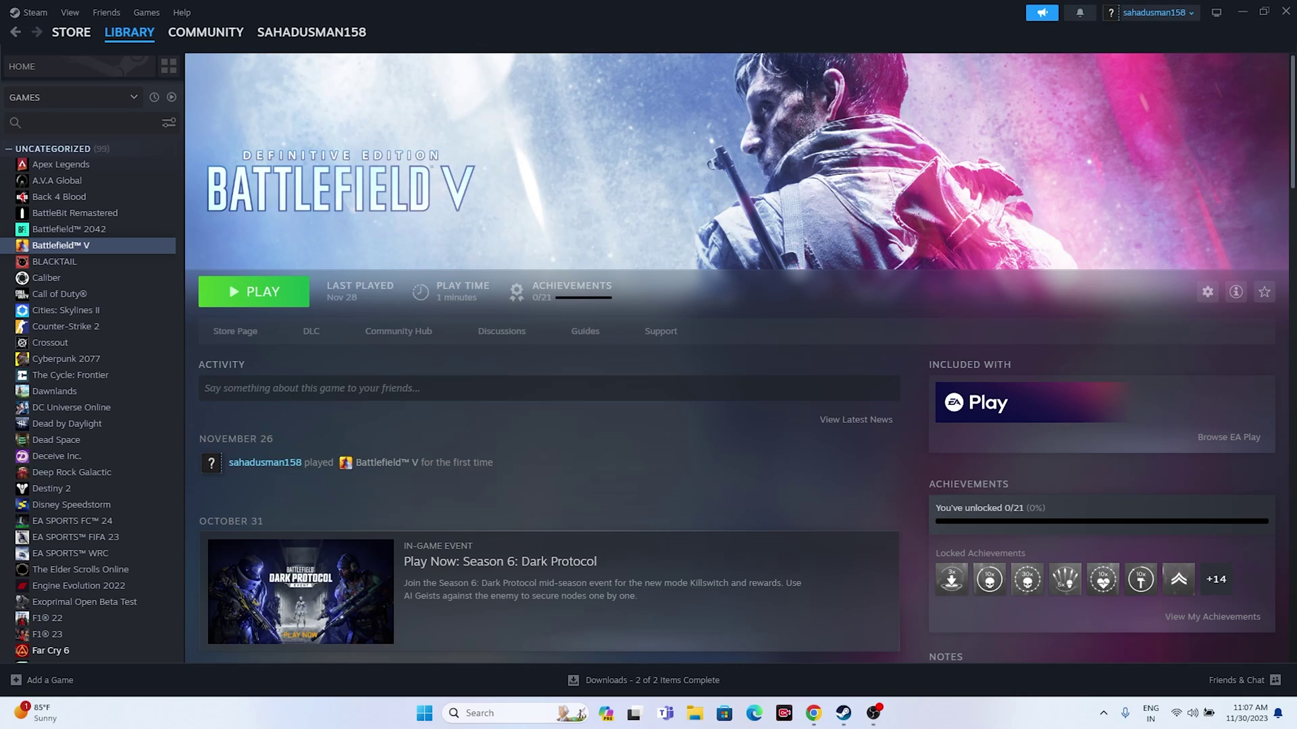
Open the list of apps allowed through Windows Defender Firewall from the System and Security section of Control Panel
left_click(1243, 11)
left_click(509, 713)
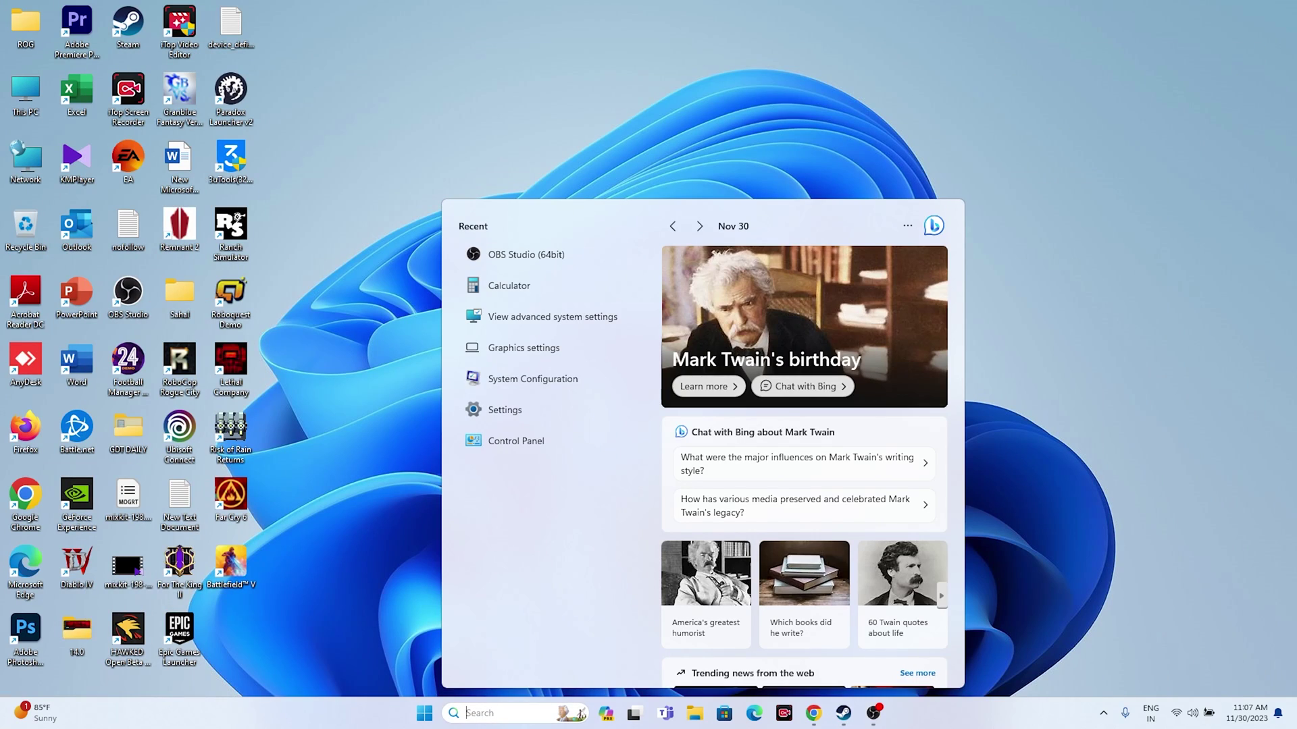
left_click(516, 441)
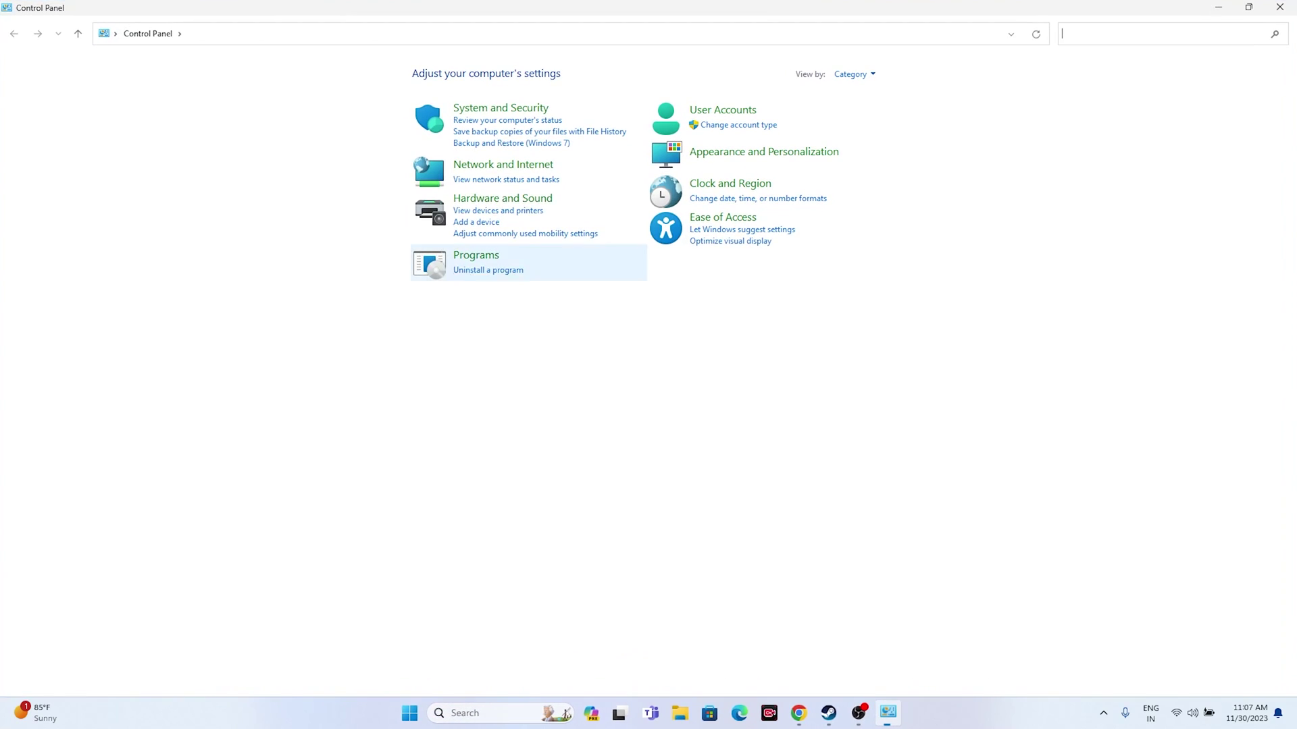
left_click(500, 108)
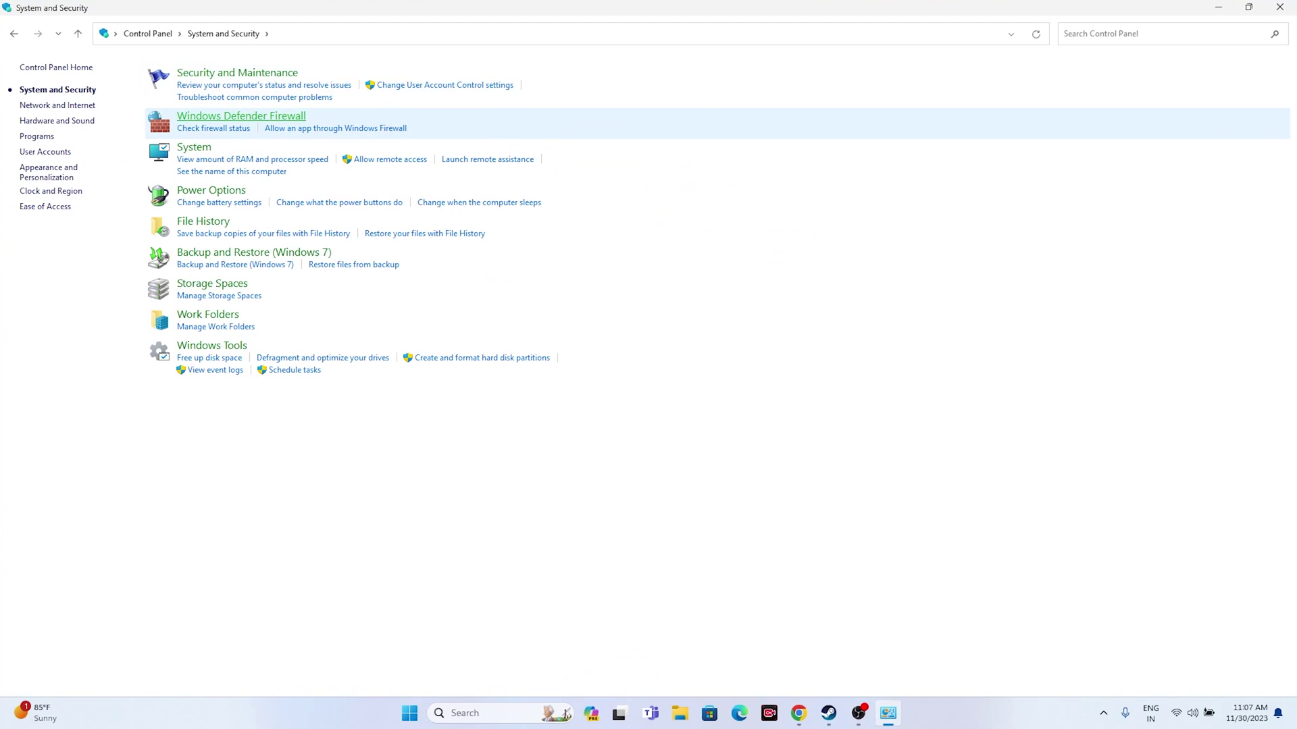
left_click(241, 115)
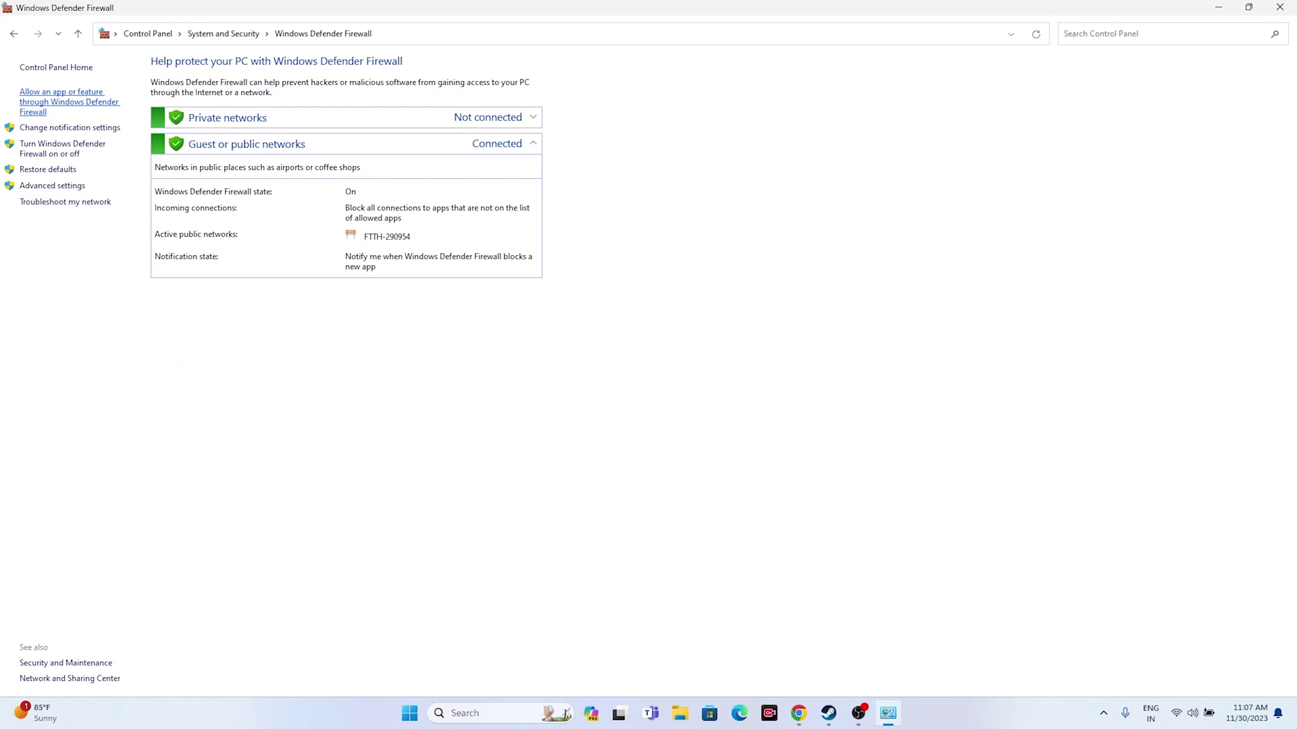
left_click(61, 101)
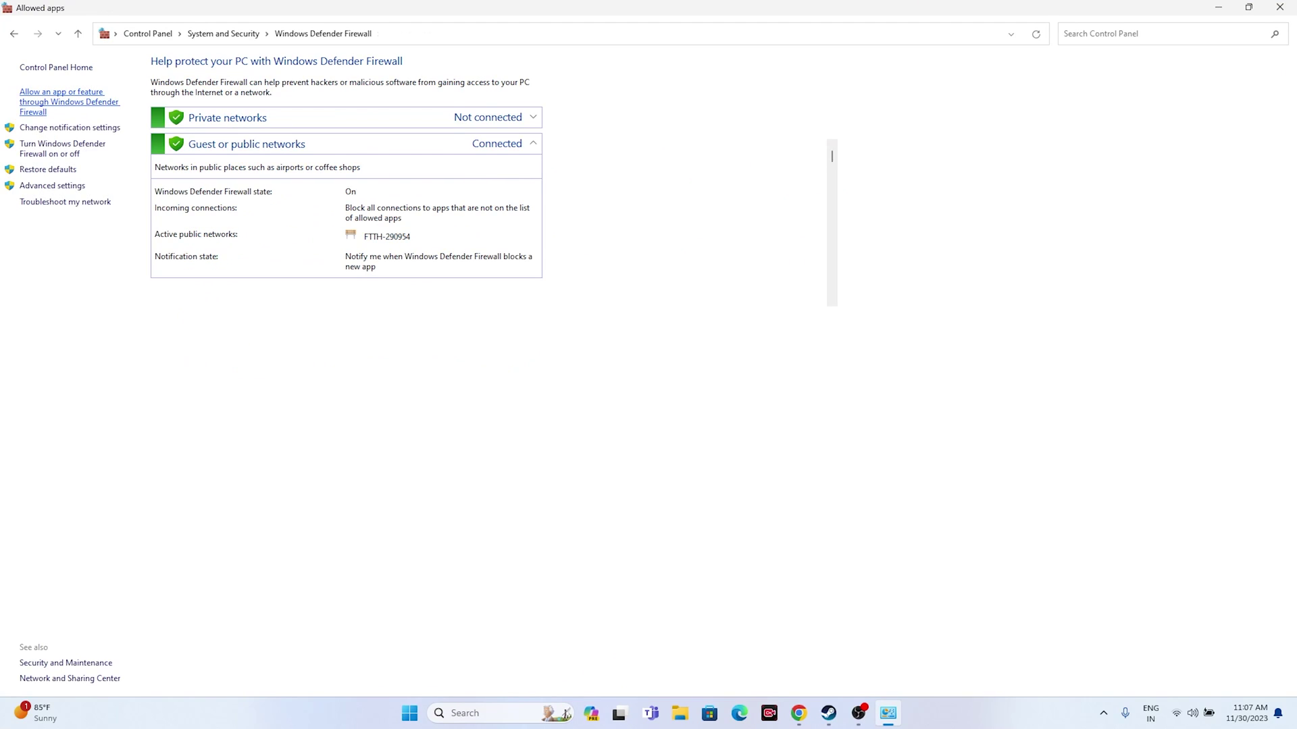
Look through the allowed apps and features list for a Battlefield V entry
scroll(641, 230, "down", 5)
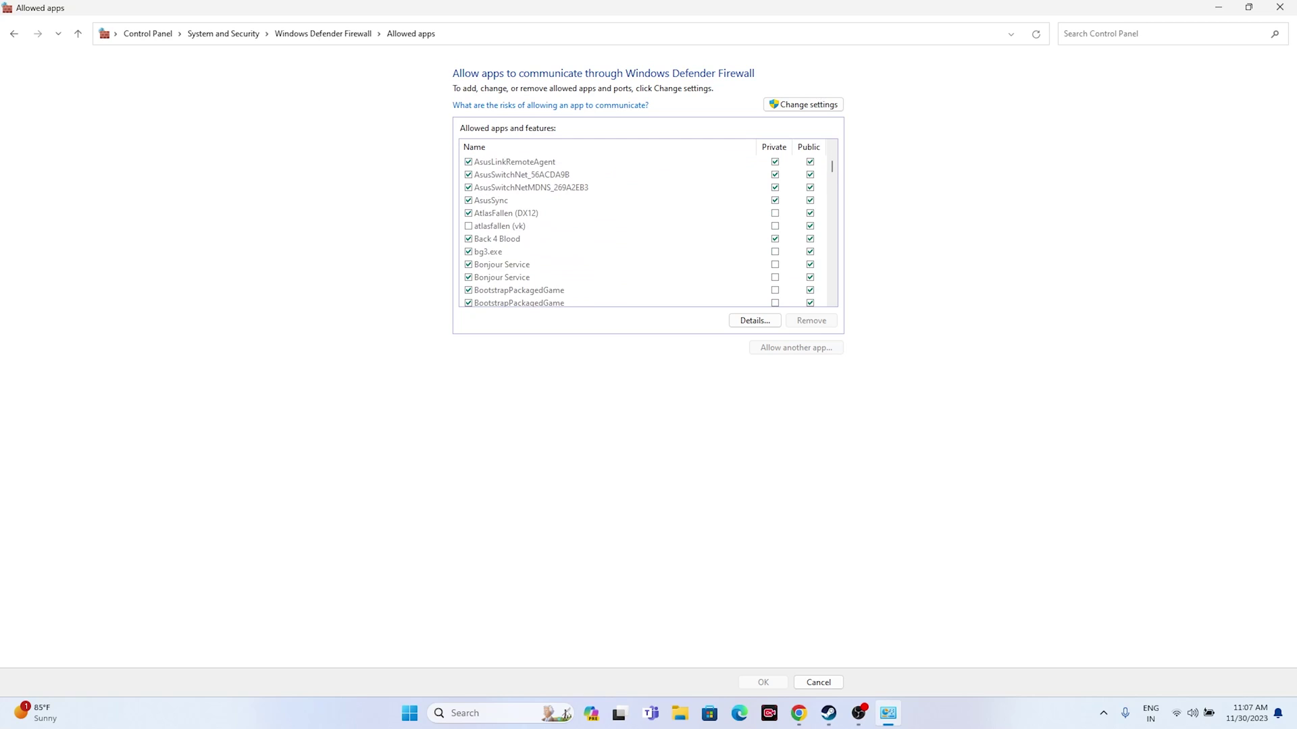
scroll(642, 230, "down", 2)
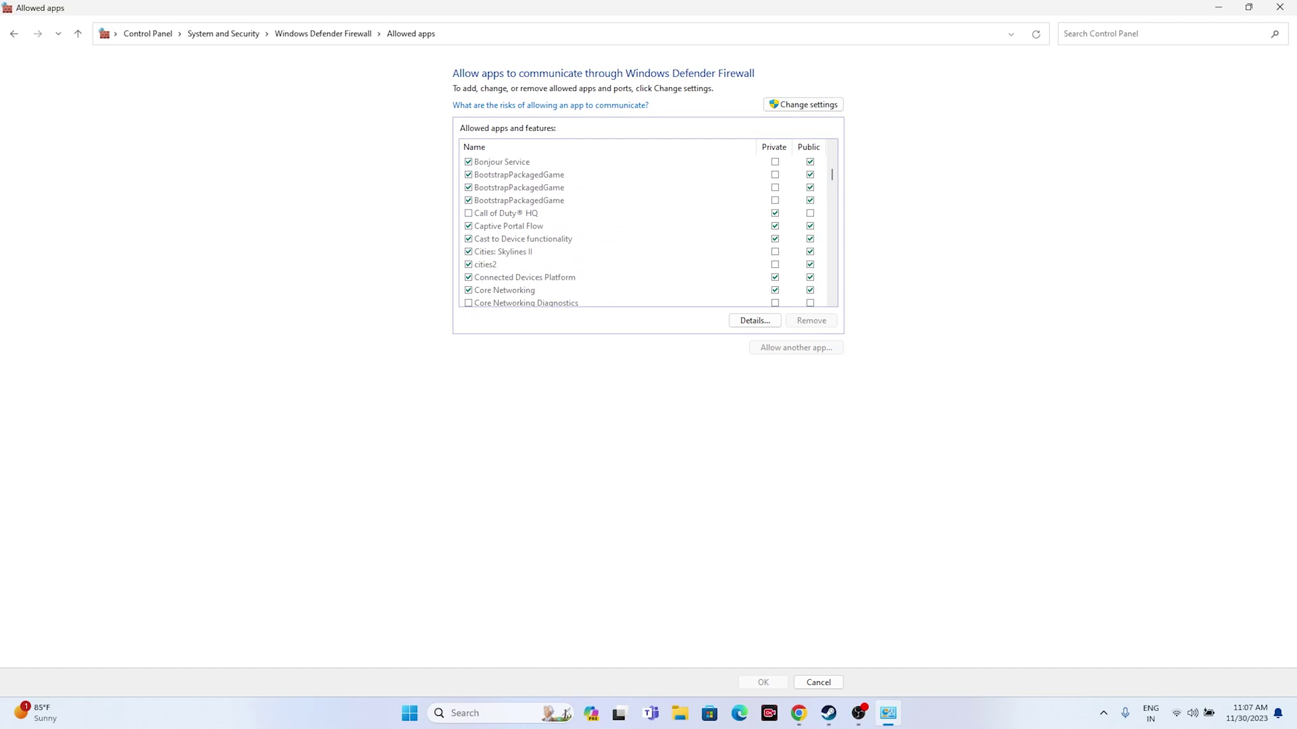
scroll(642, 230, "up", 1)
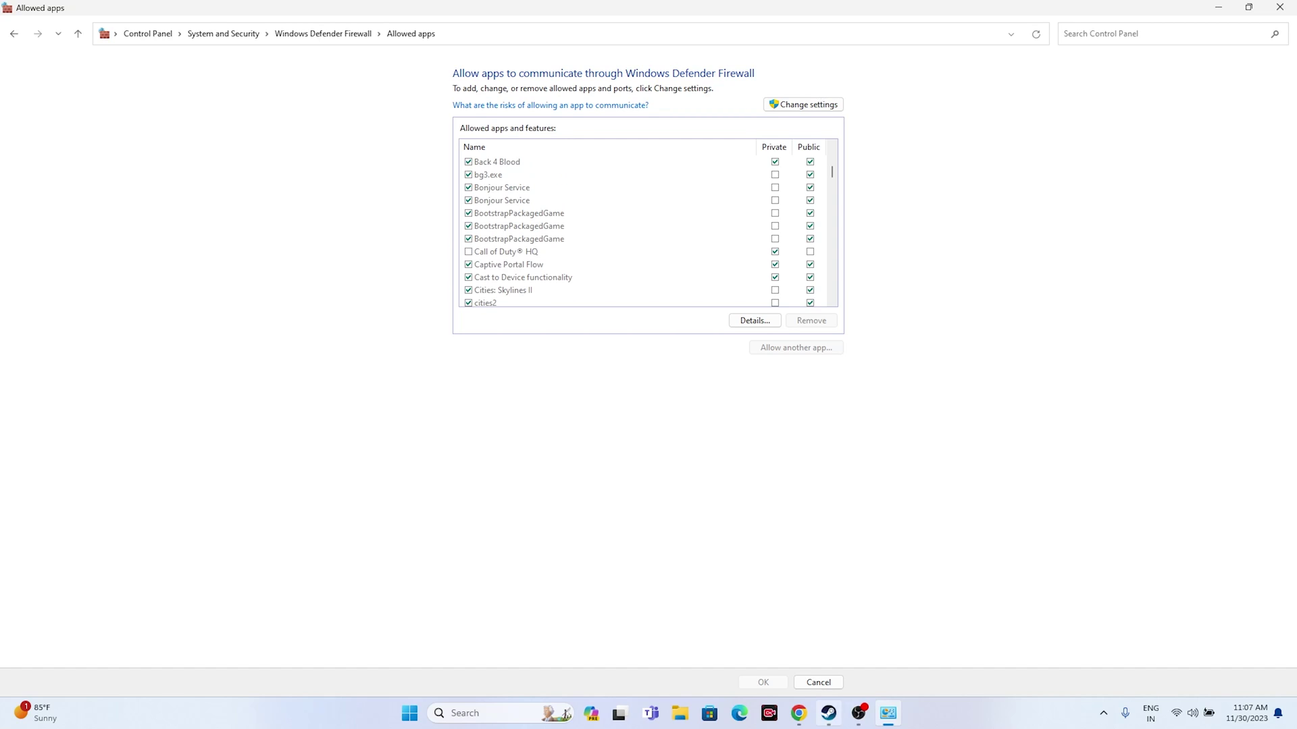
left_click(829, 713)
left_click(828, 713)
scroll(642, 229, "down", 3)
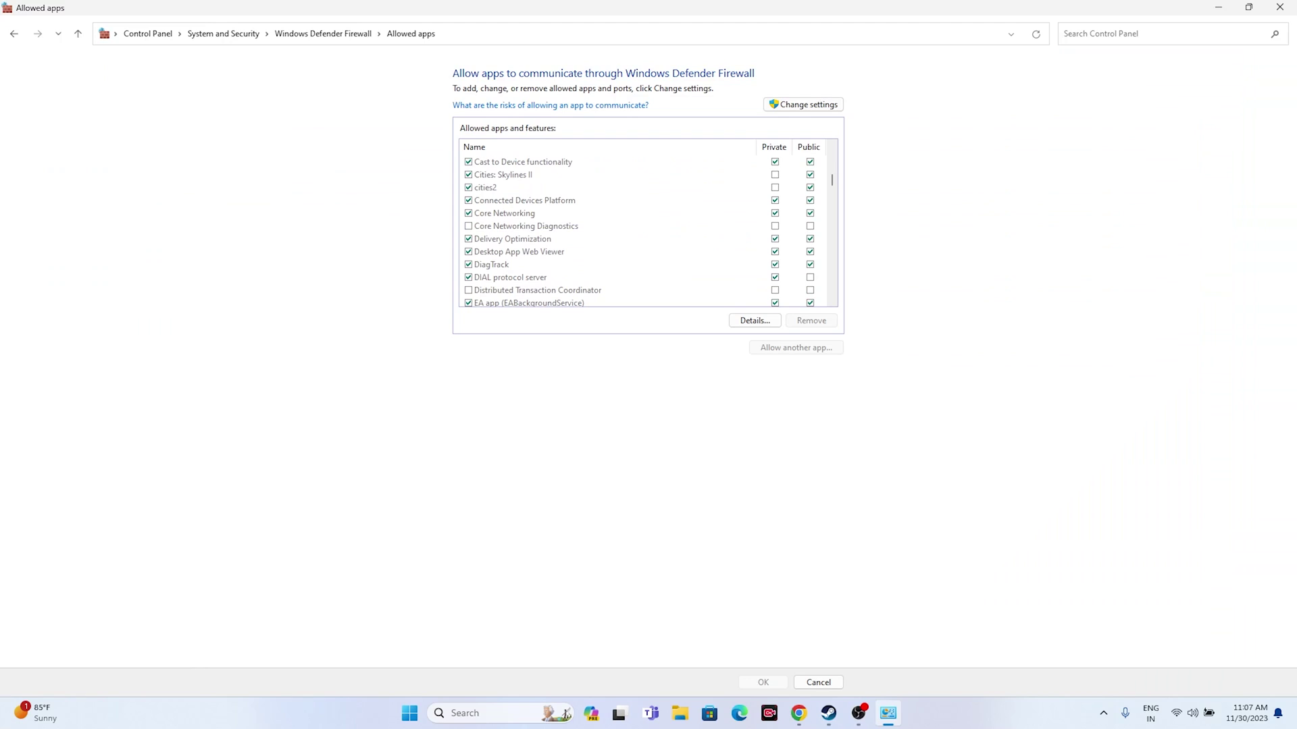
scroll(648, 230, "down", 1)
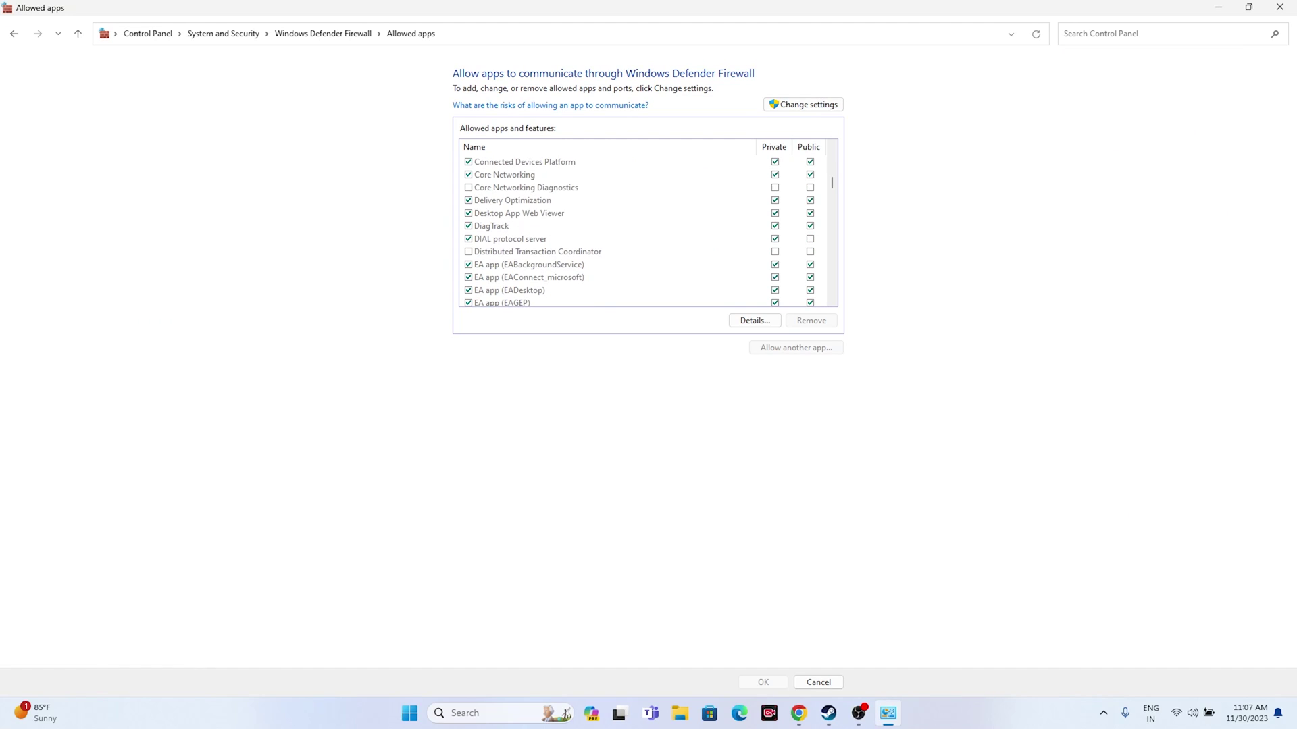
scroll(649, 229, "down", 3)
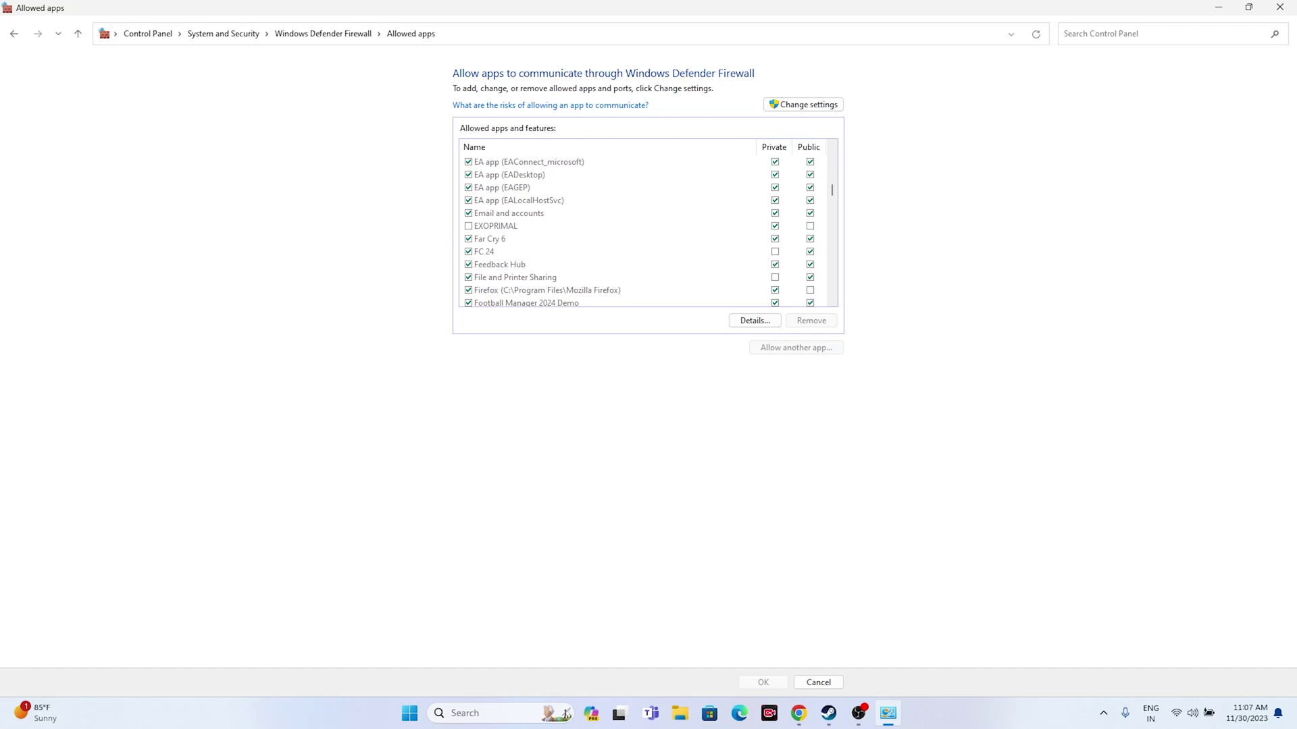
scroll(649, 229, "up", 15)
left_click(608, 162)
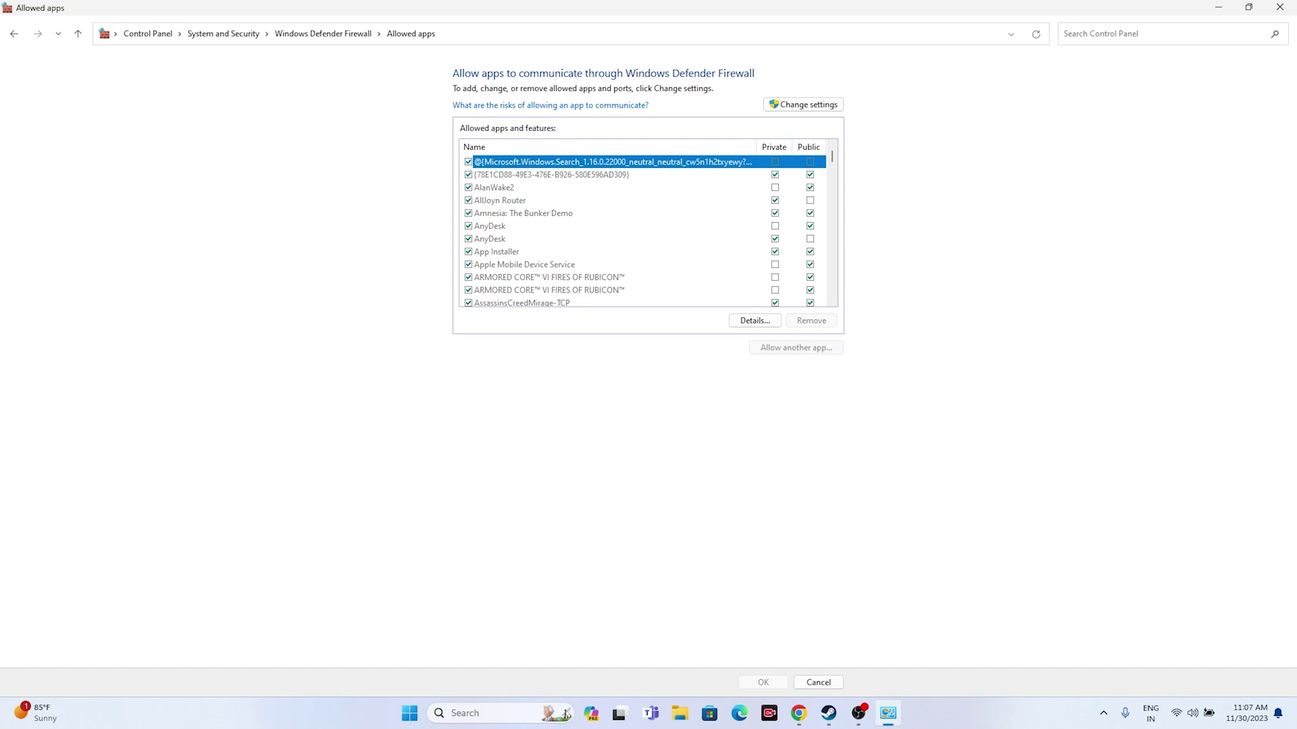
Unlock the allowed apps list for changes and start browsing for another app to allow
left_click(804, 104)
left_click(796, 347)
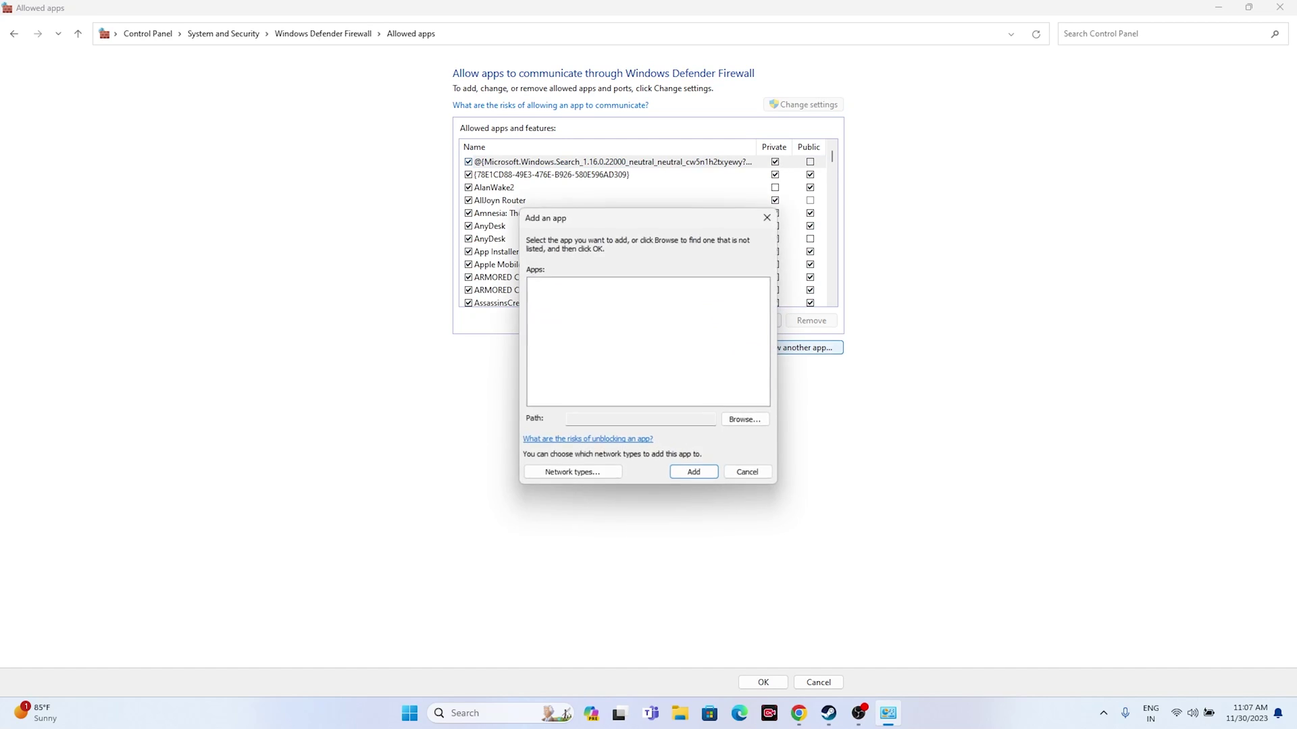
left_click(744, 420)
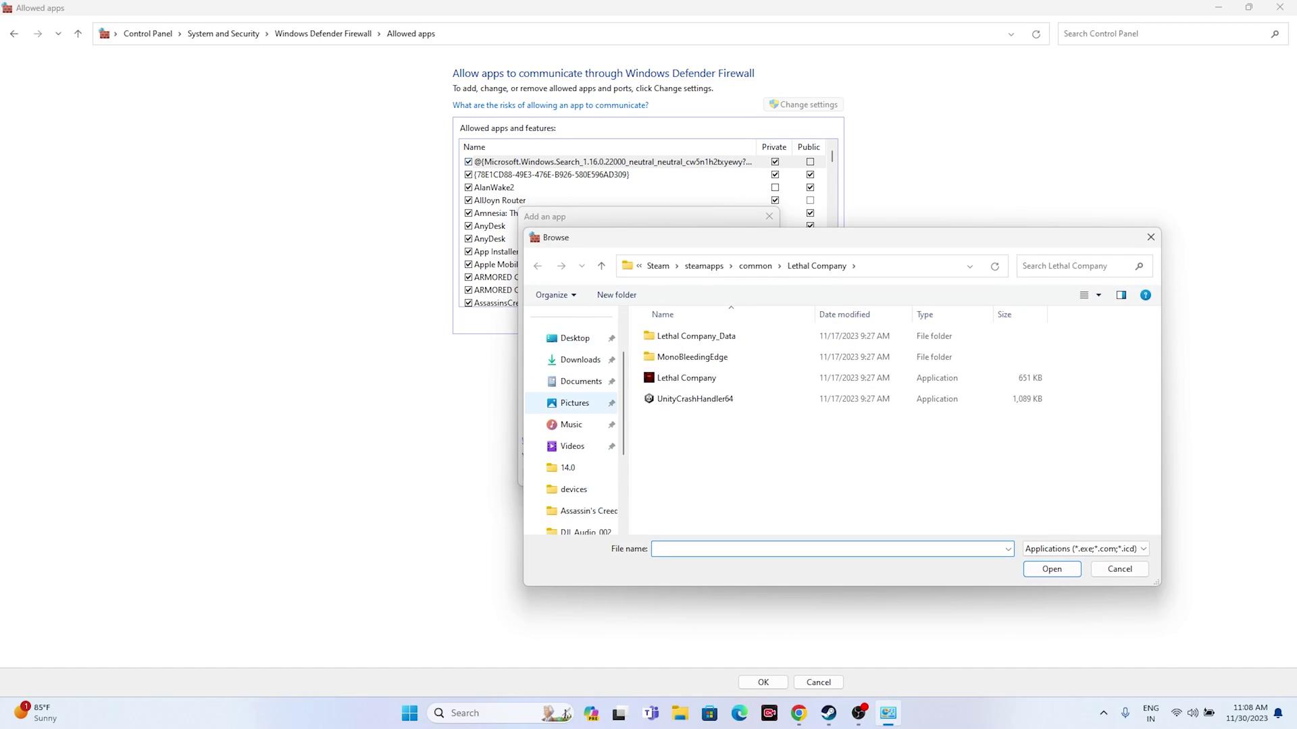
Browse to the Battlefield V game folder under Program Files (x86)\Steam\steamapps\common on Local Disk (C:)
scroll(574, 402, "down", 3)
left_click(574, 467)
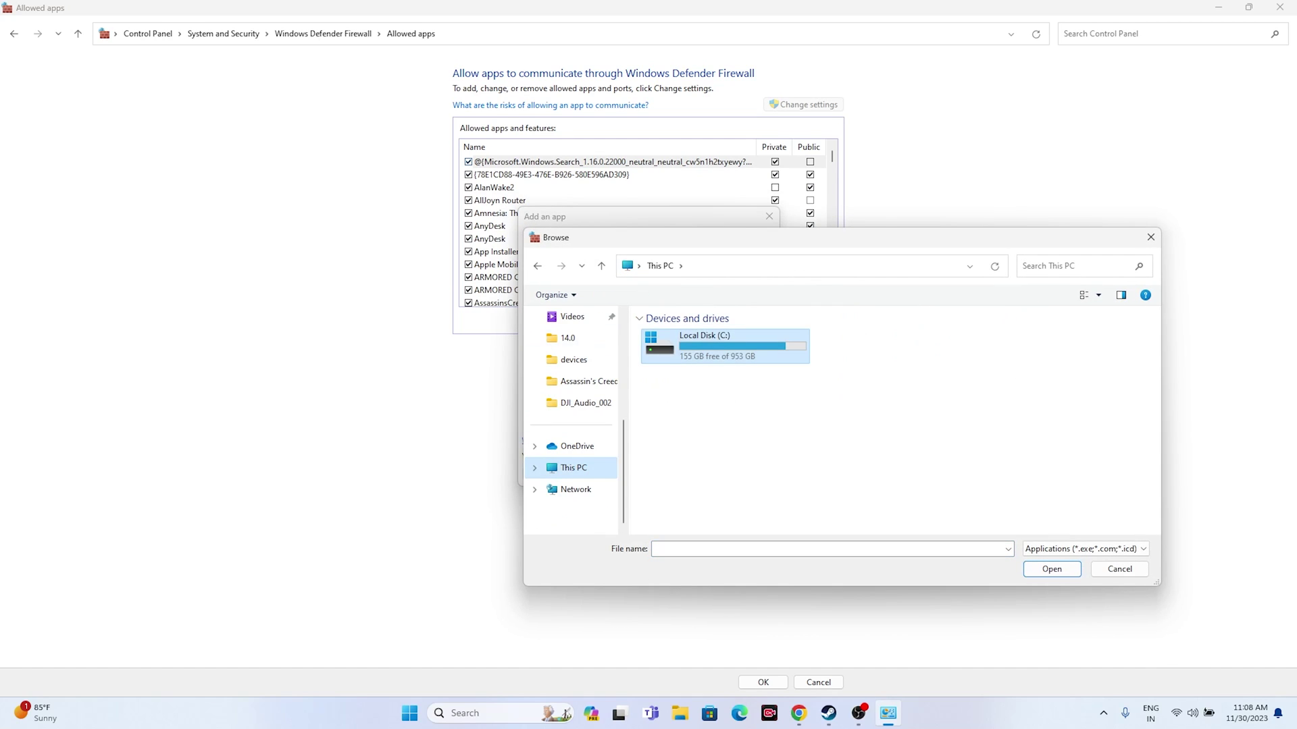
double_click(709, 344)
double_click(682, 461)
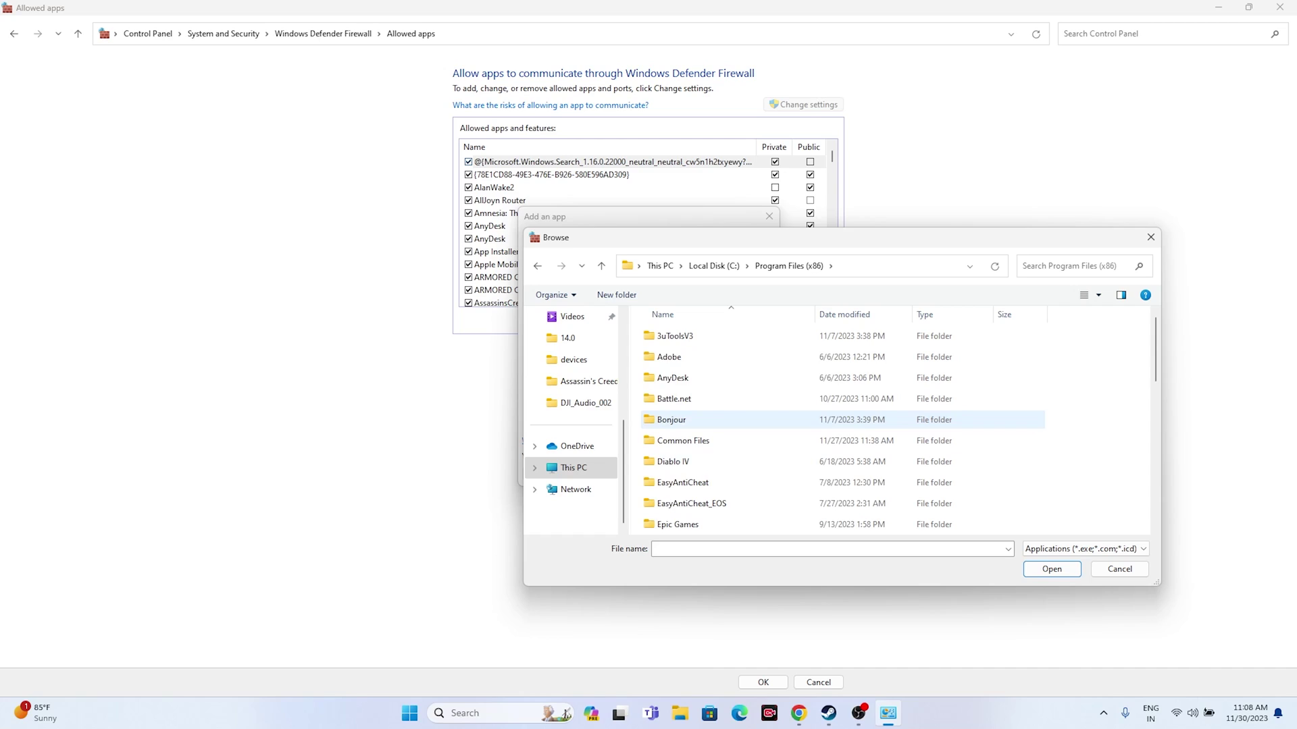
scroll(675, 420, "down", 4)
left_click(669, 524)
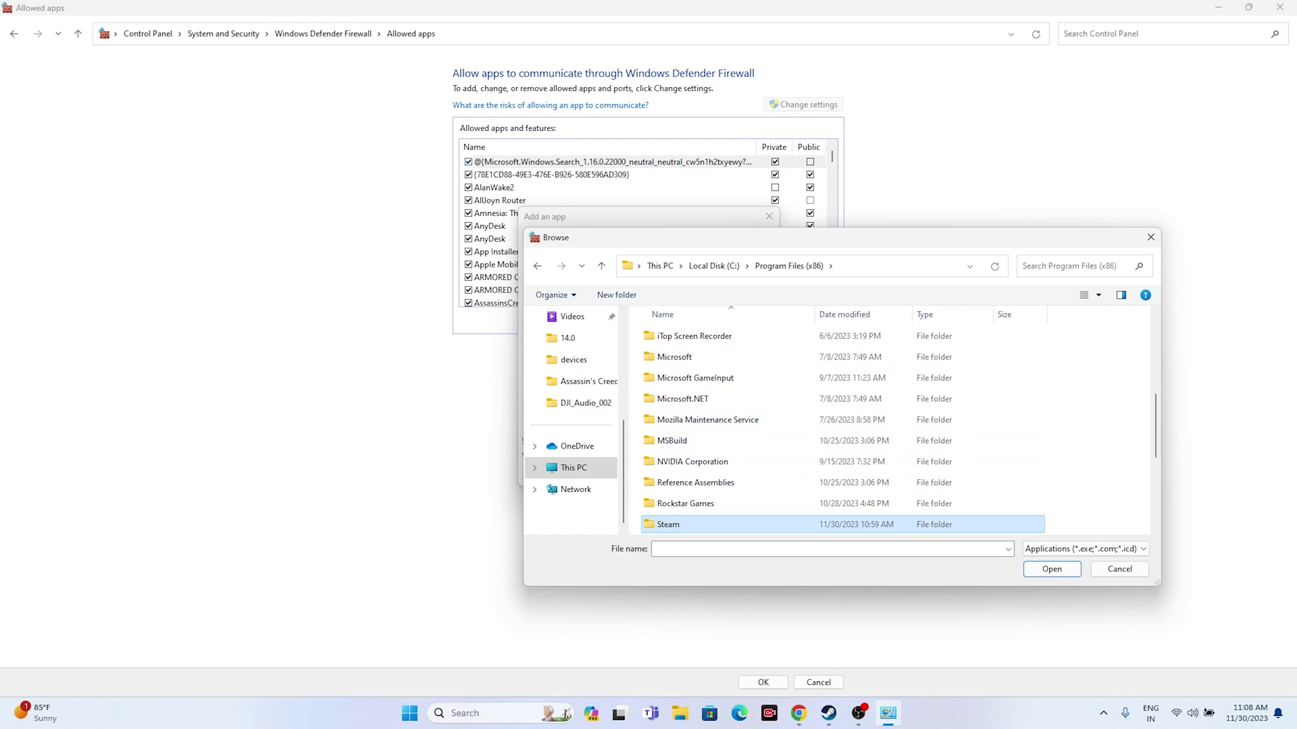
double_click(668, 525)
scroll(676, 398, "down", 3)
double_click(679, 419)
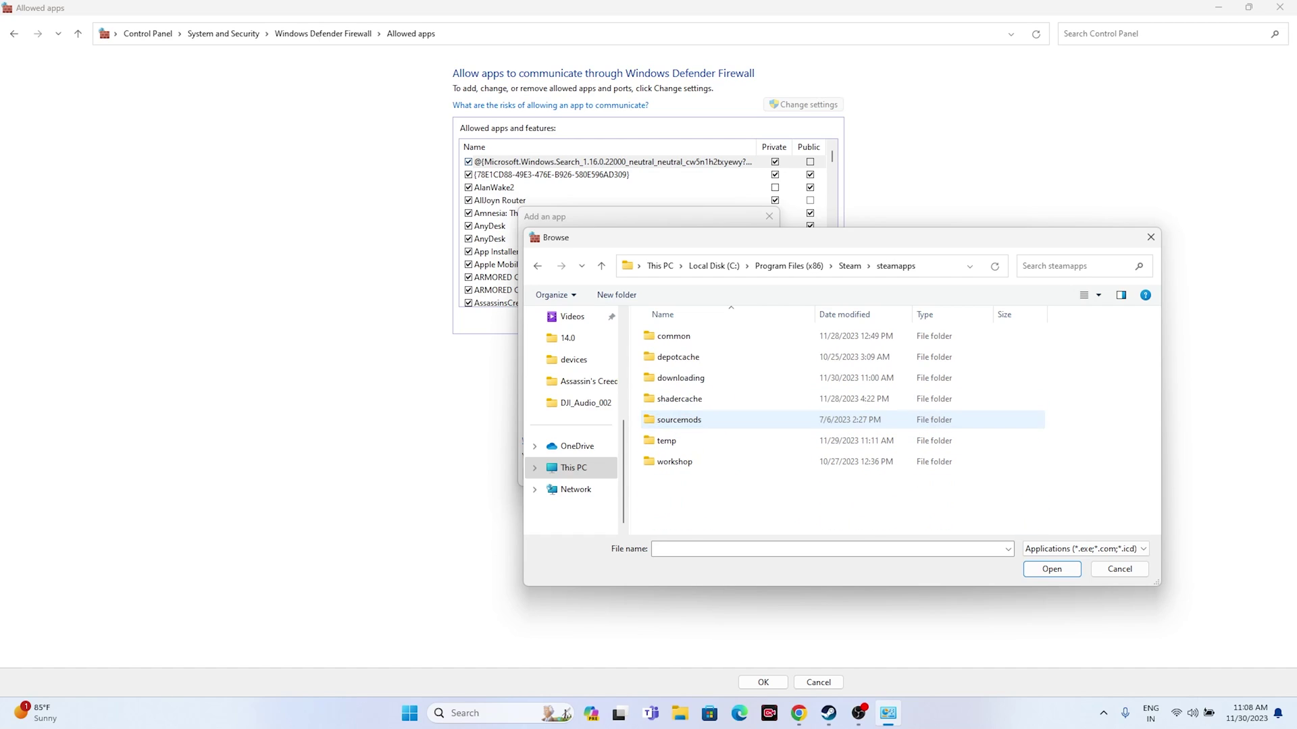
double_click(675, 336)
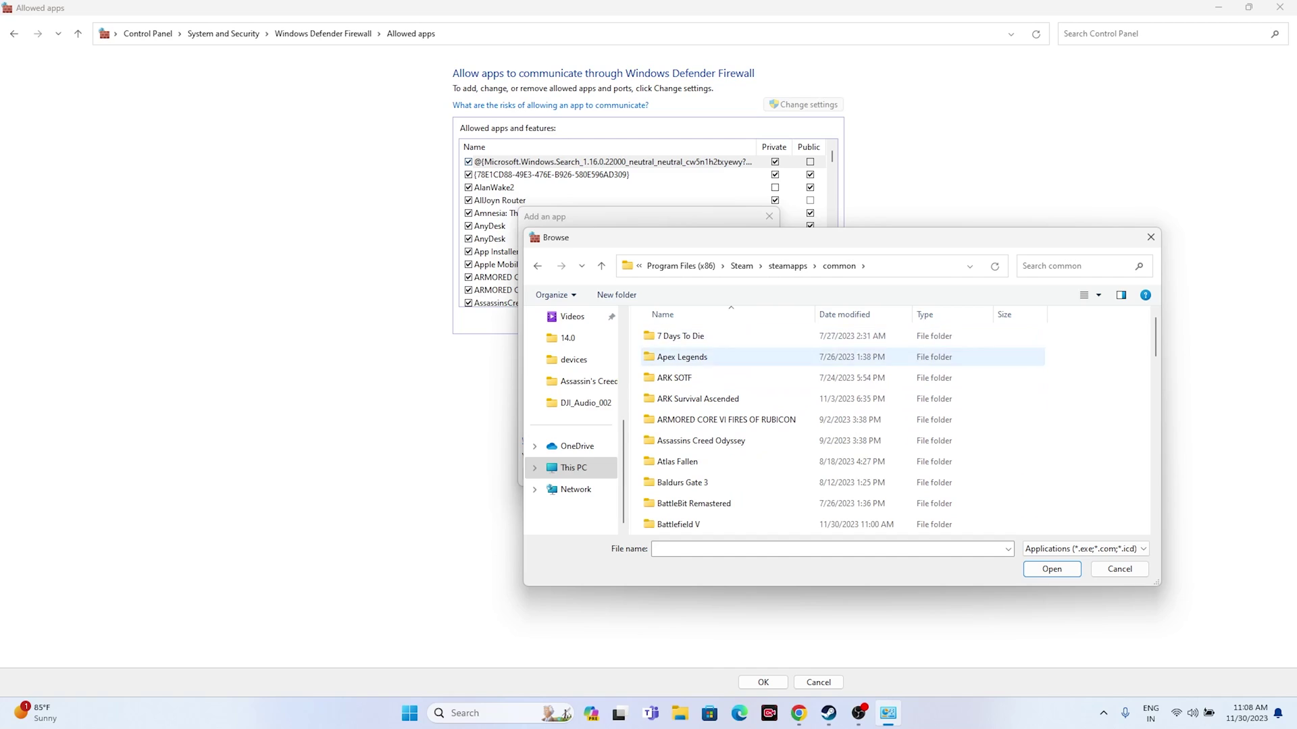
scroll(675, 357, "down", 2)
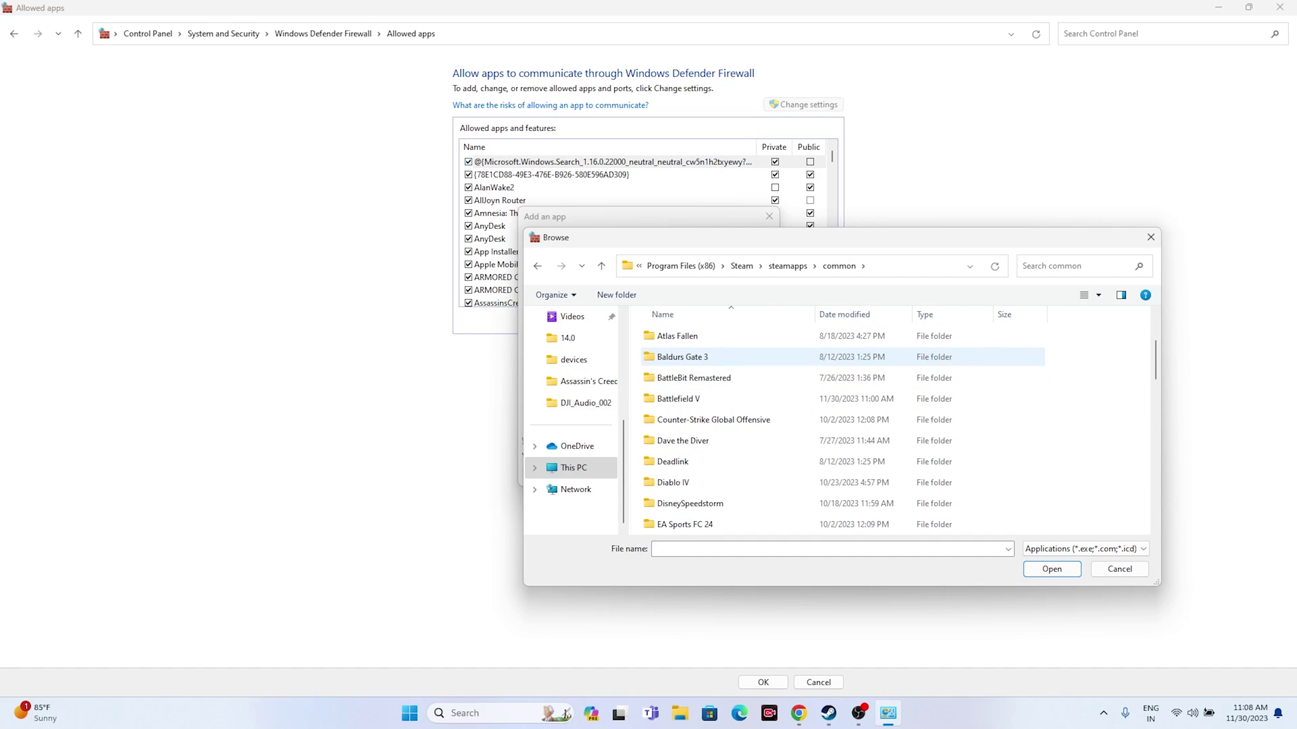
double_click(675, 398)
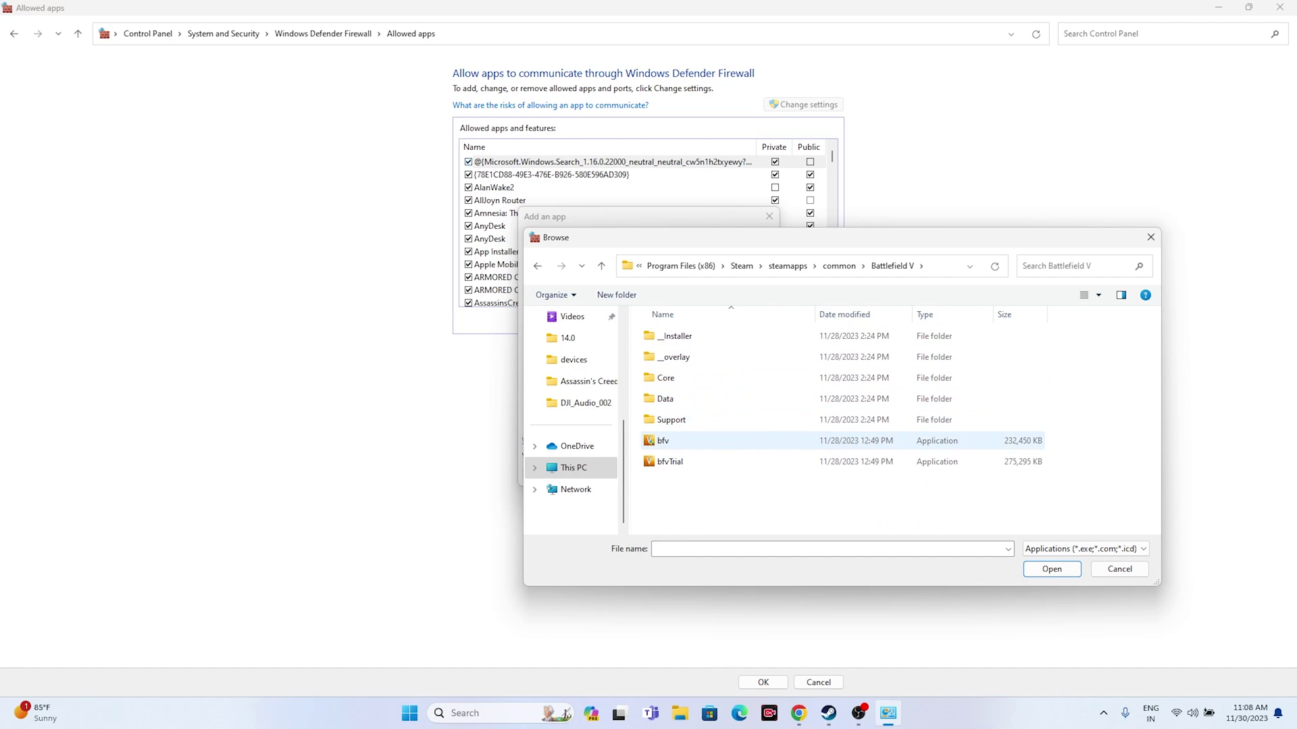
Choose the bfv application and add it to the firewall's allowed apps
left_click(665, 440)
left_click(1051, 568)
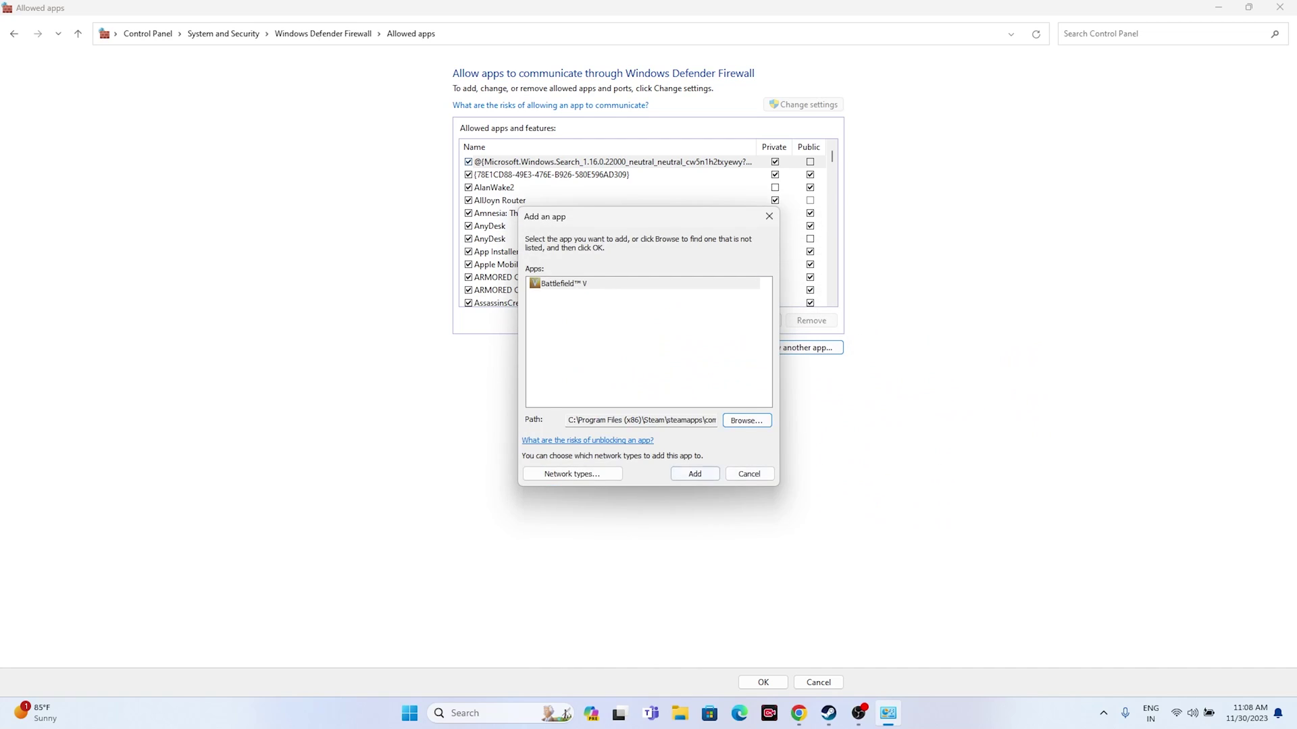
left_click(695, 474)
Allow Battlefield V on private networks, then close the firewall window and return to Steam
scroll(643, 233, "down", 1)
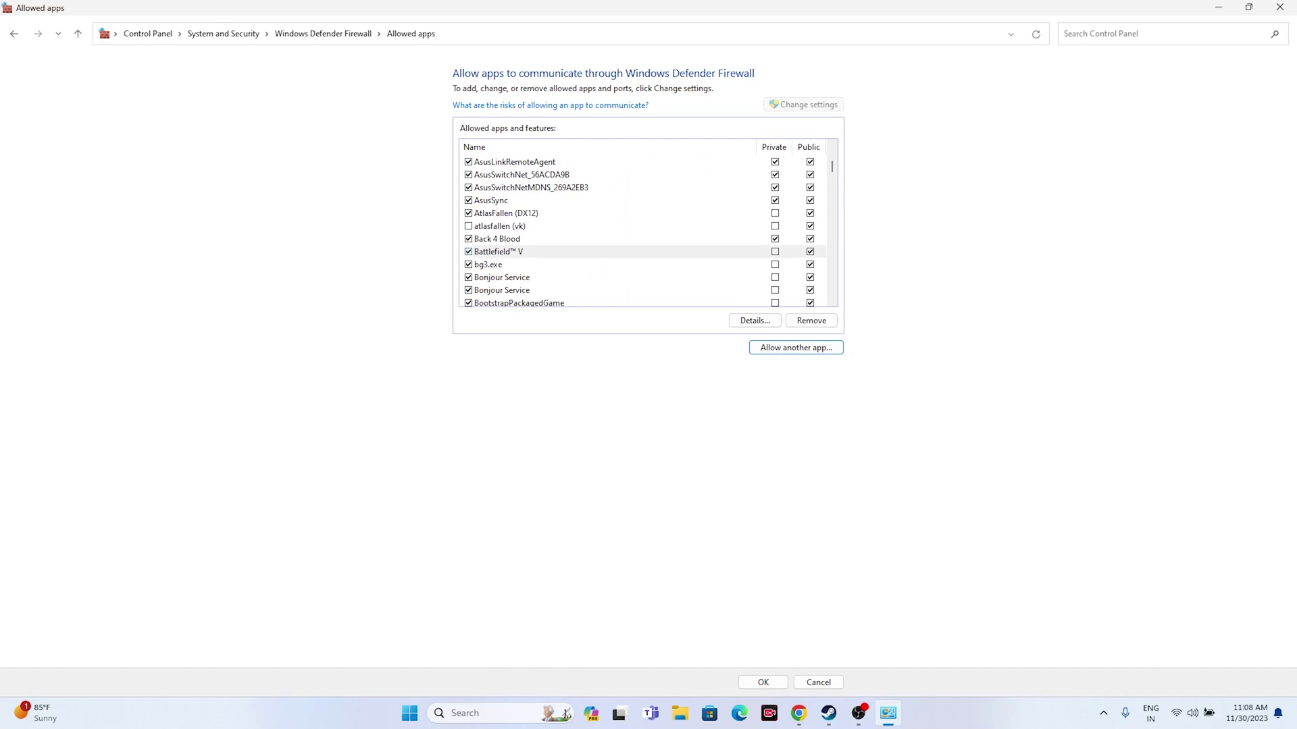
left_click(775, 252)
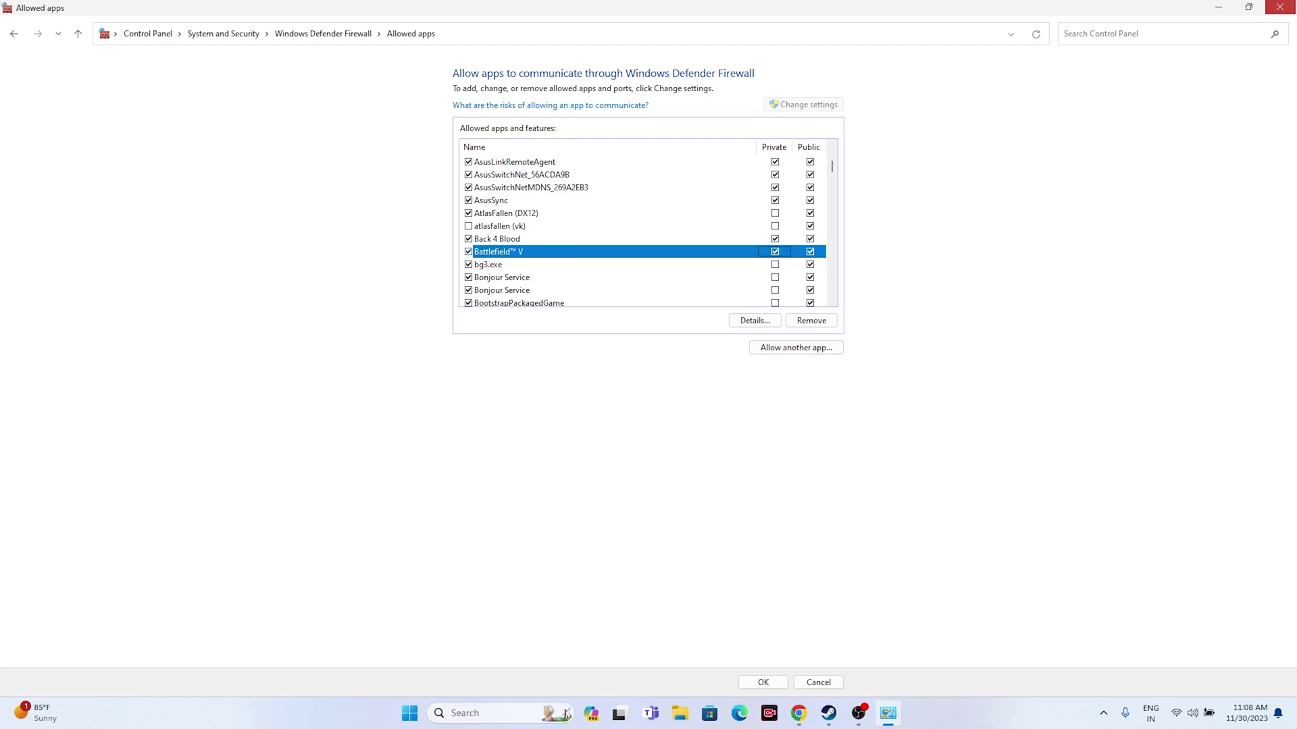
left_click(1279, 7)
double_click(128, 25)
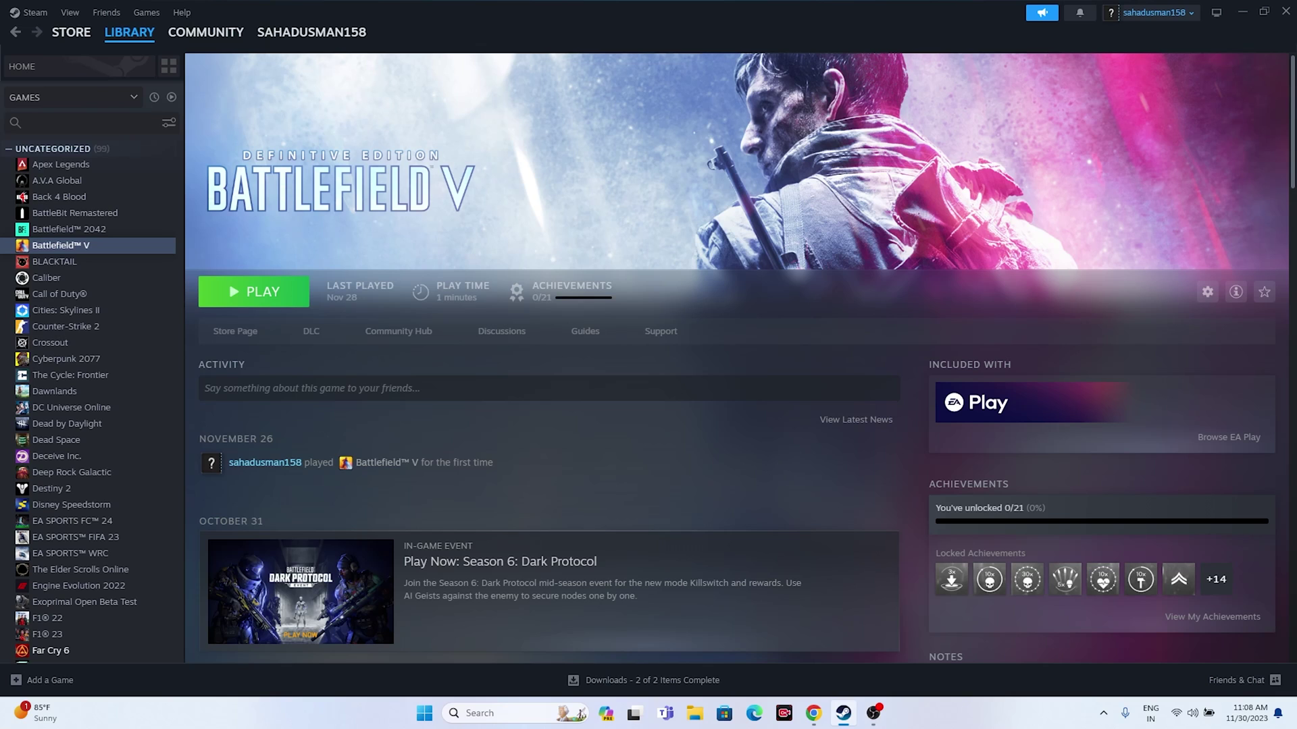
Open System Configuration from Windows search and hide all Microsoft services in the services list
left_click(1242, 12)
left_click(515, 714)
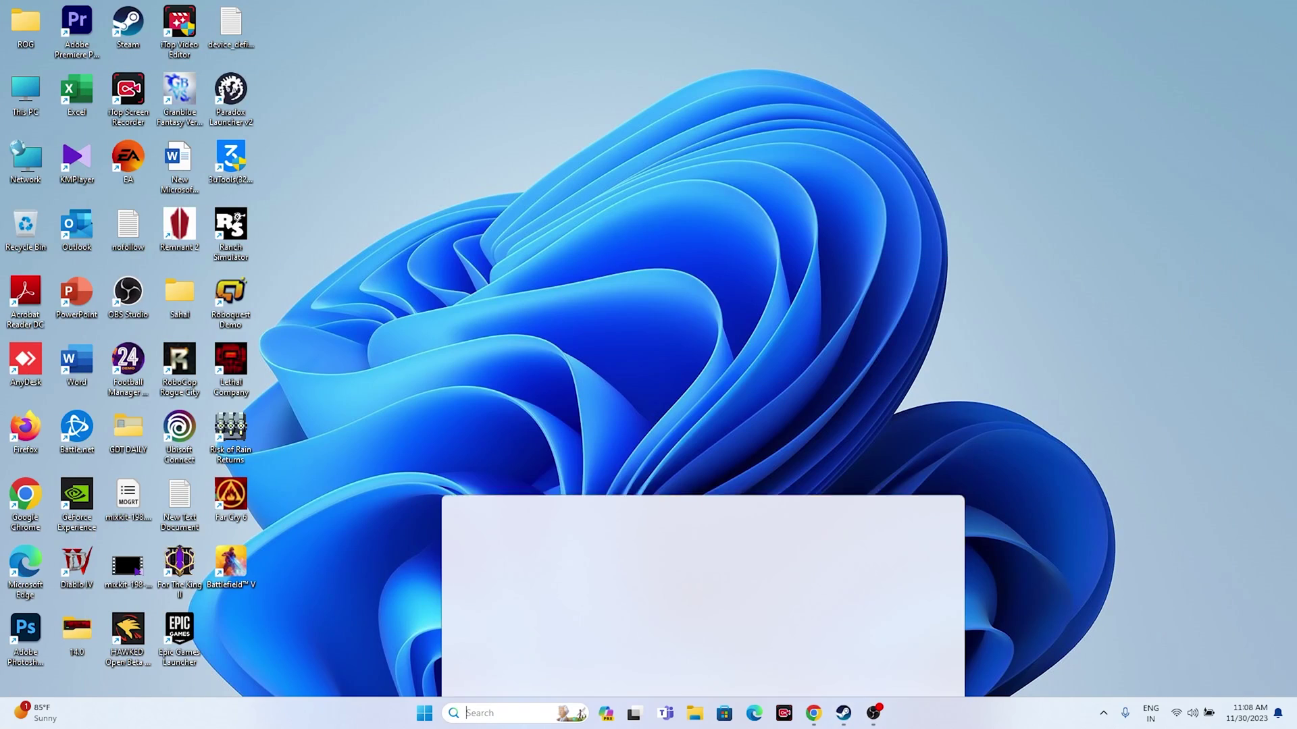
left_click(533, 379)
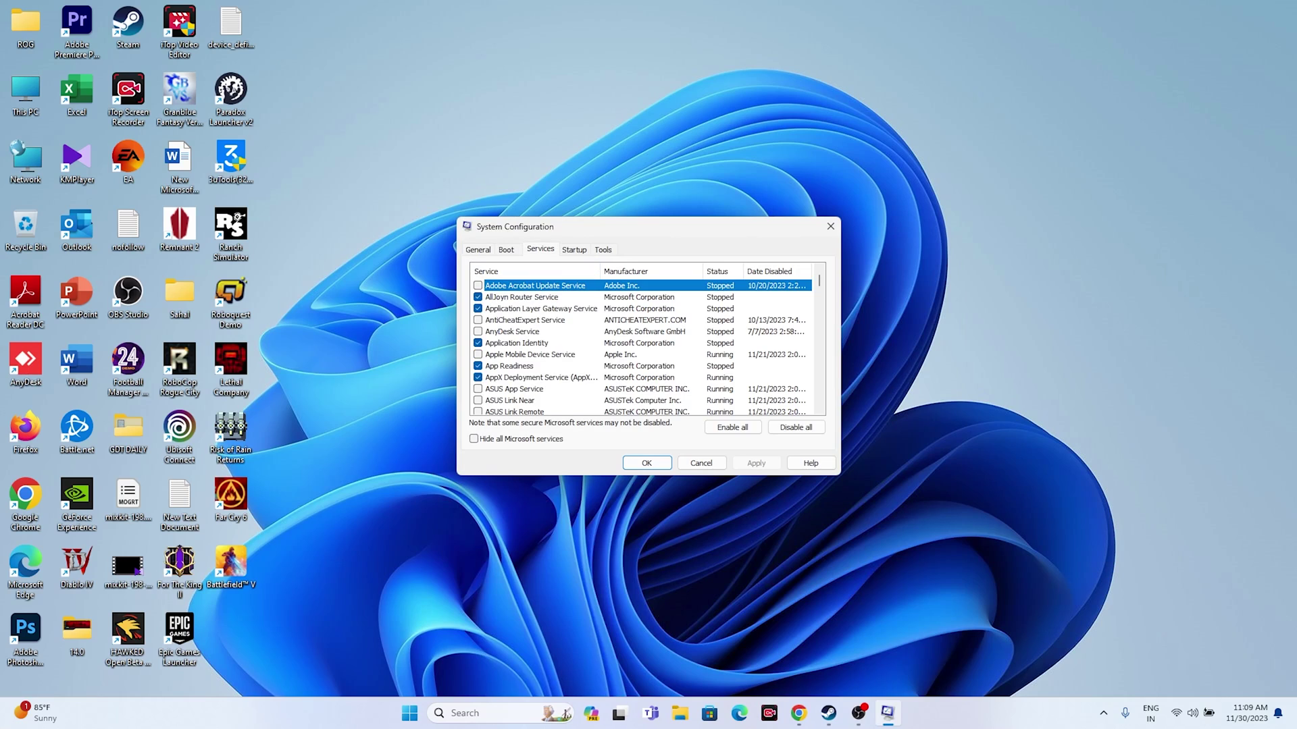
left_click(474, 439)
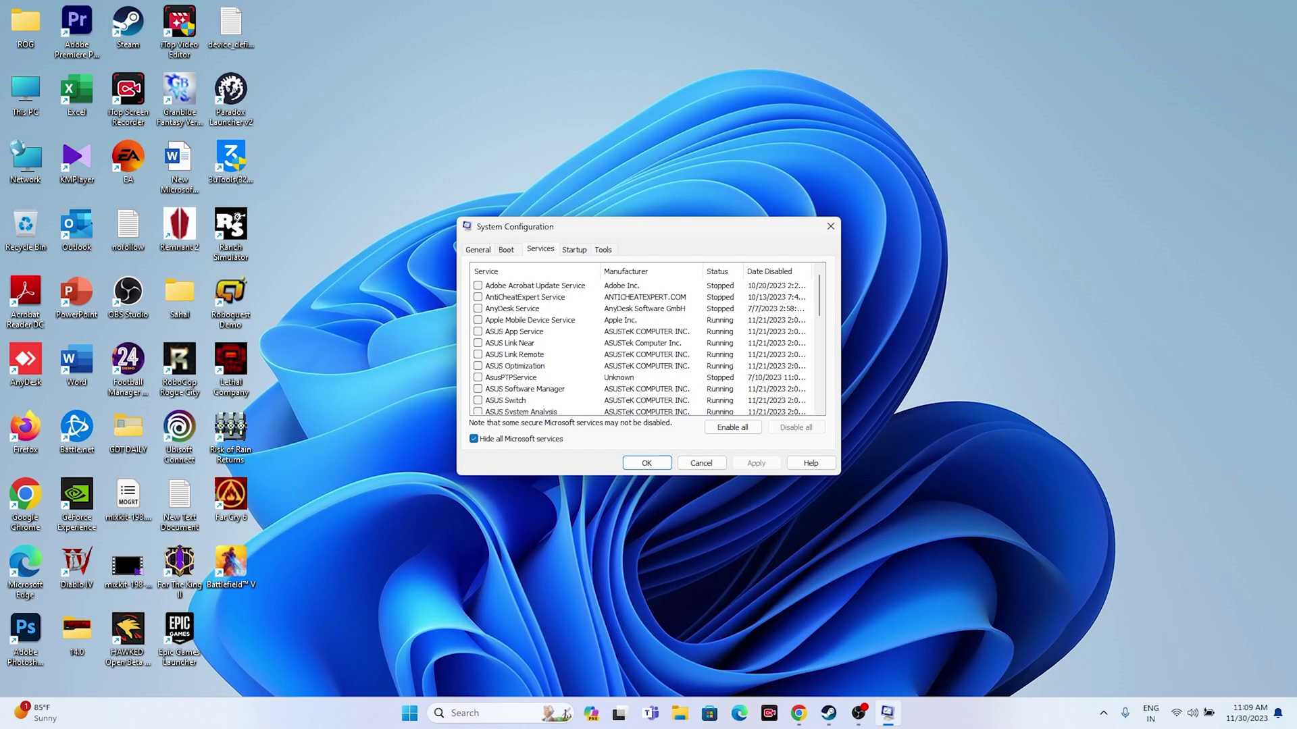
key("alt+h")
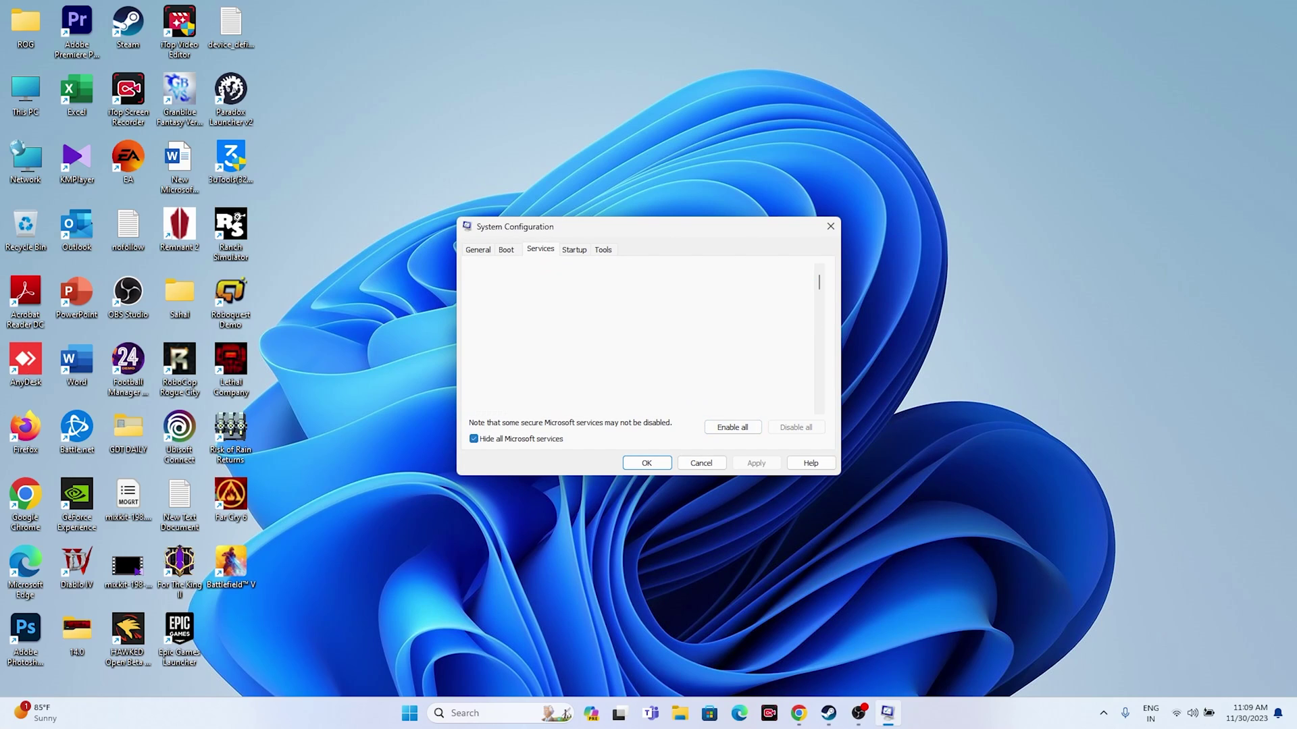
key("alt+h")
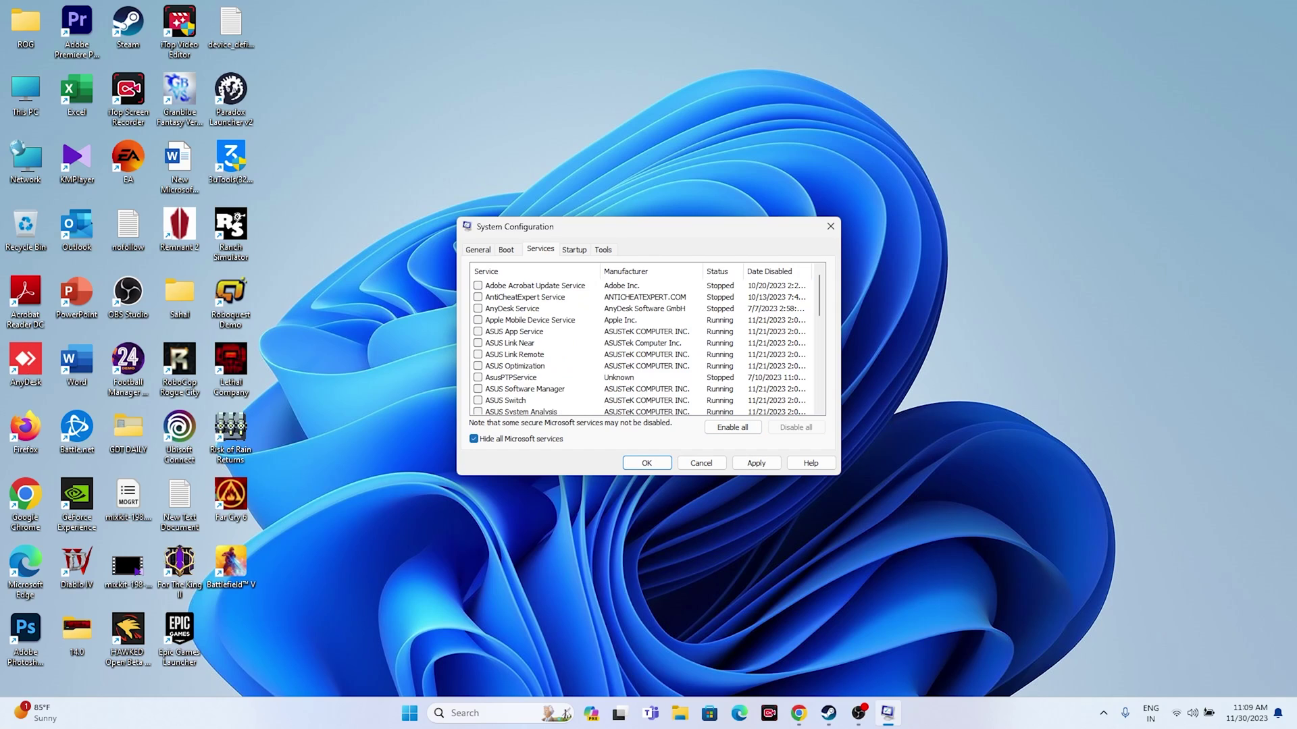
Apply the System Configuration service settings and dismiss the restart request without restarting
left_click(756, 463)
left_click(647, 463)
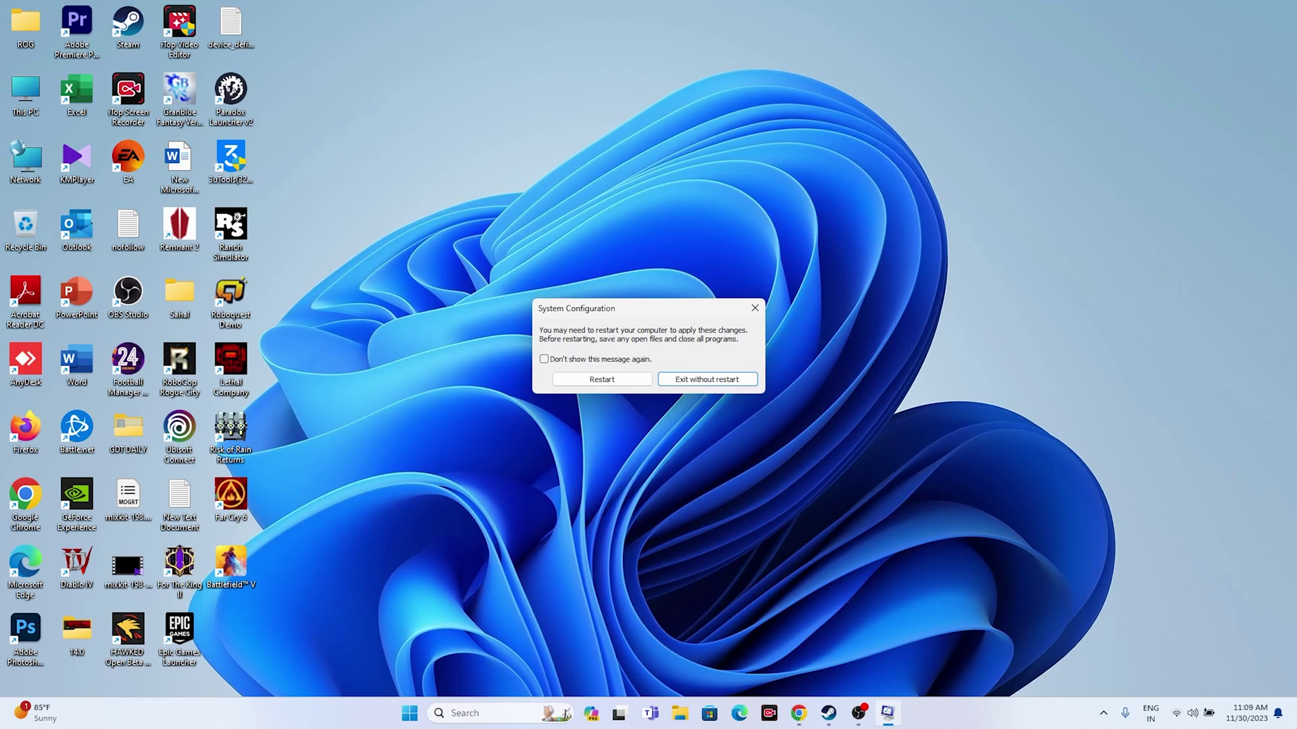
key("shift+Tab")
key("Tab")
left_click(755, 308)
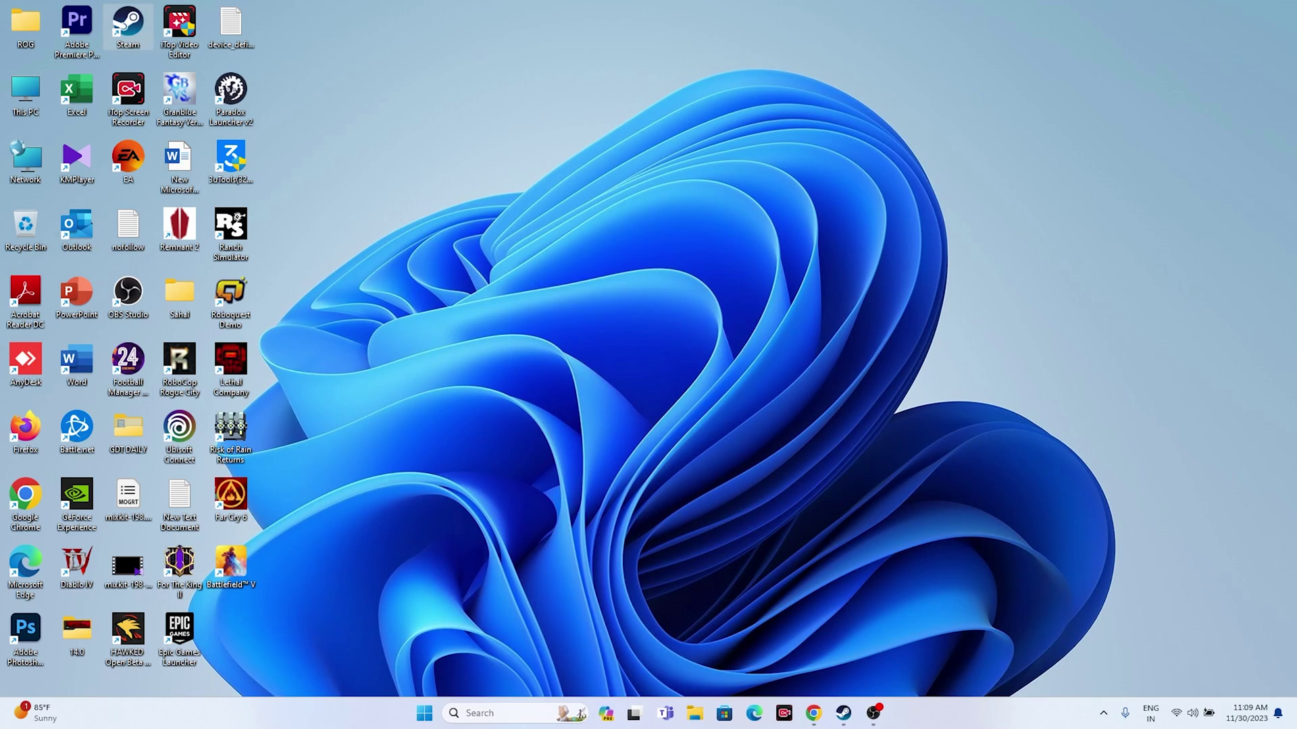
Enter the -dx11 launch option in Battlefield V's Steam properties, replace its final digit with 2, and close the properties
left_click(843, 713)
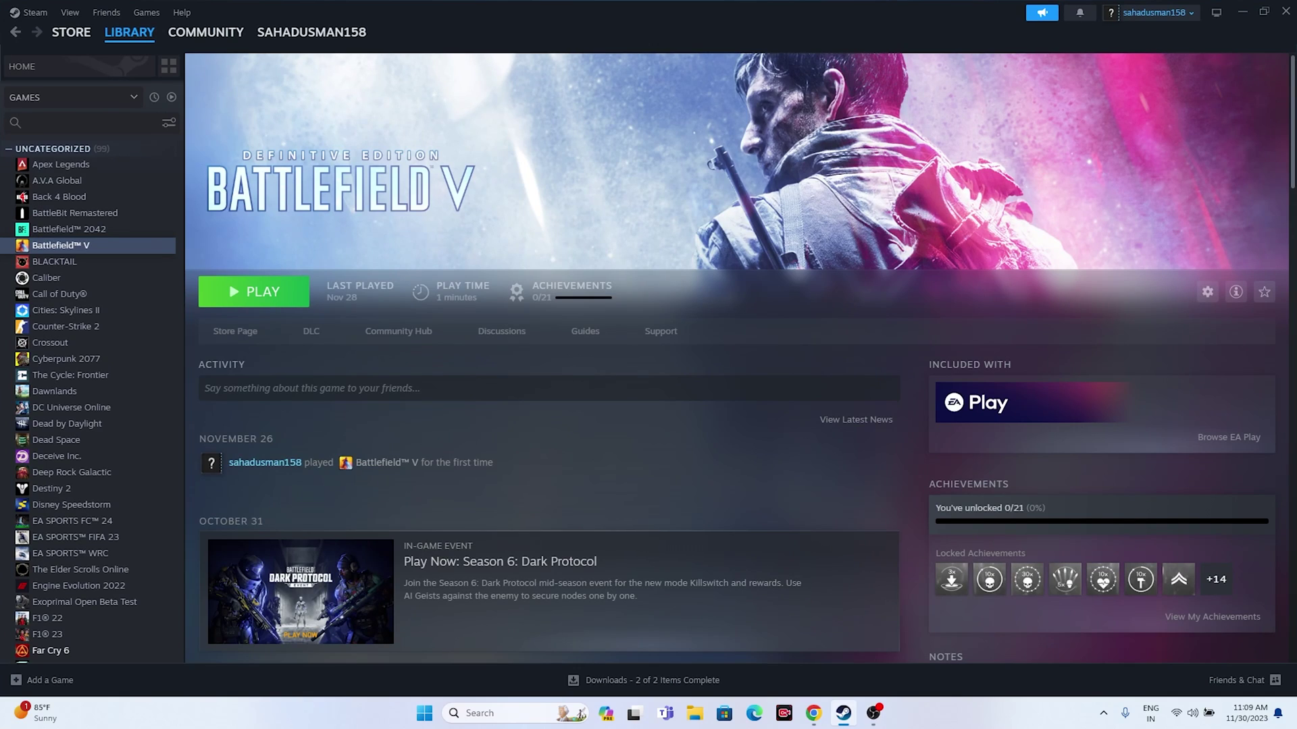
right_click(97, 245)
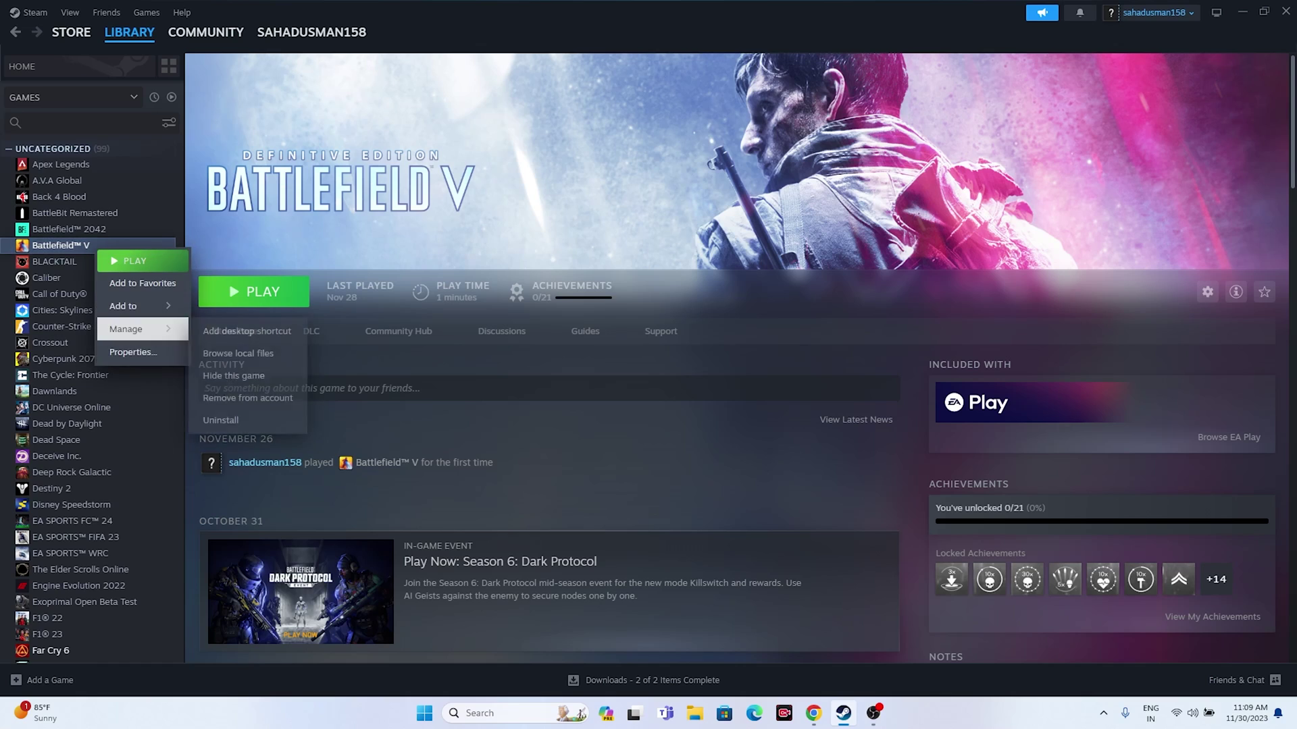
left_click(125, 349)
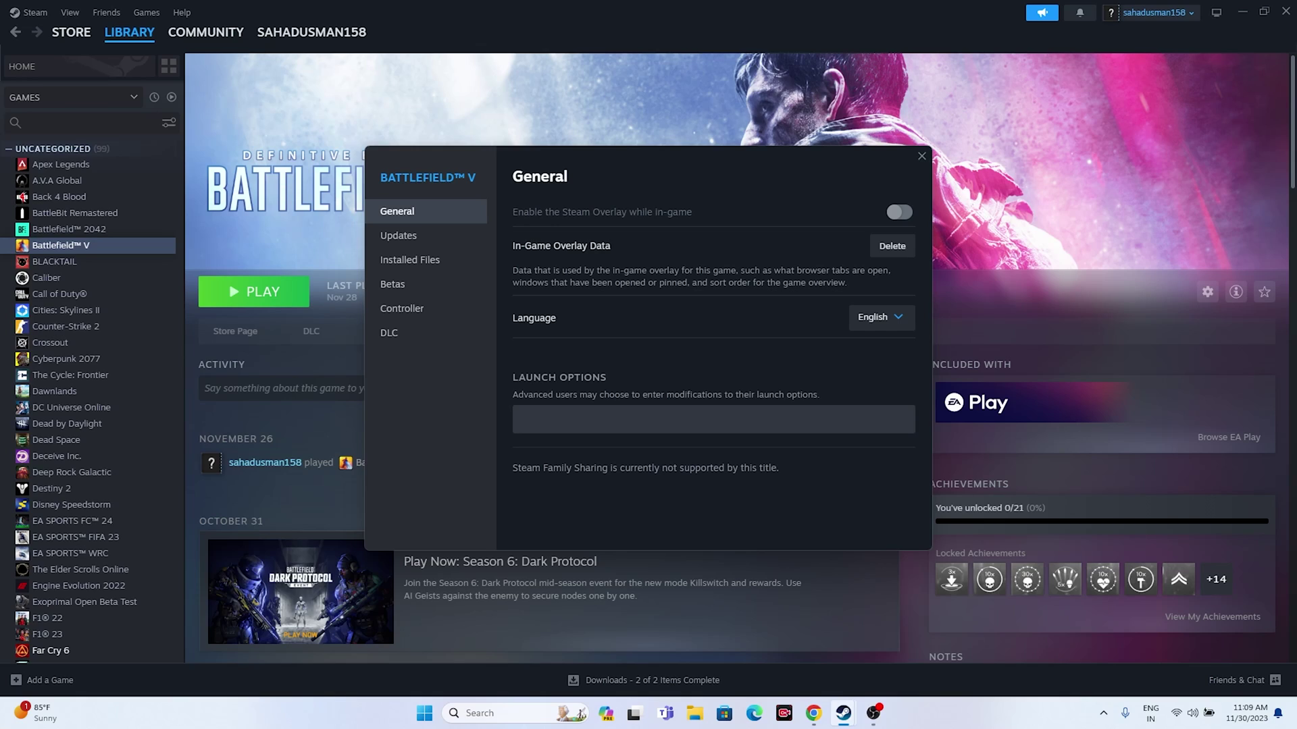
left_click(520, 419)
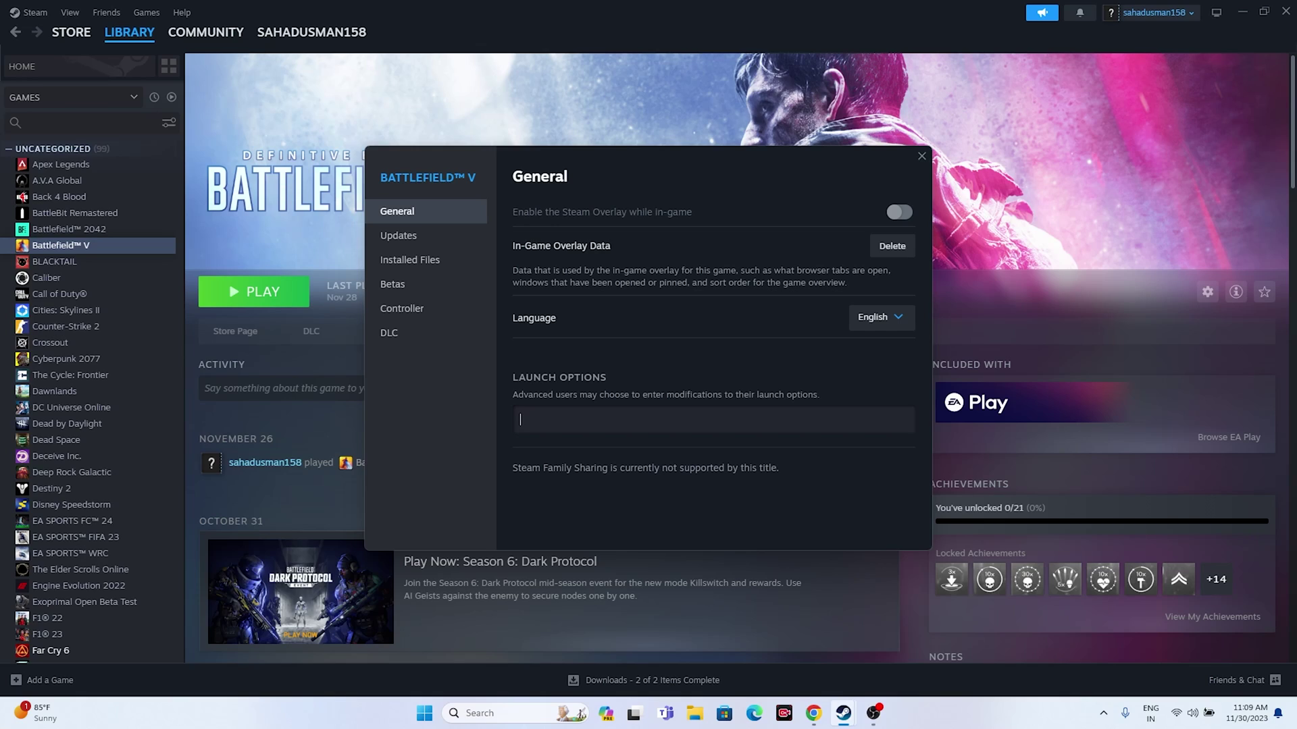
type("-dx11")
type("2")
left_click(921, 156)
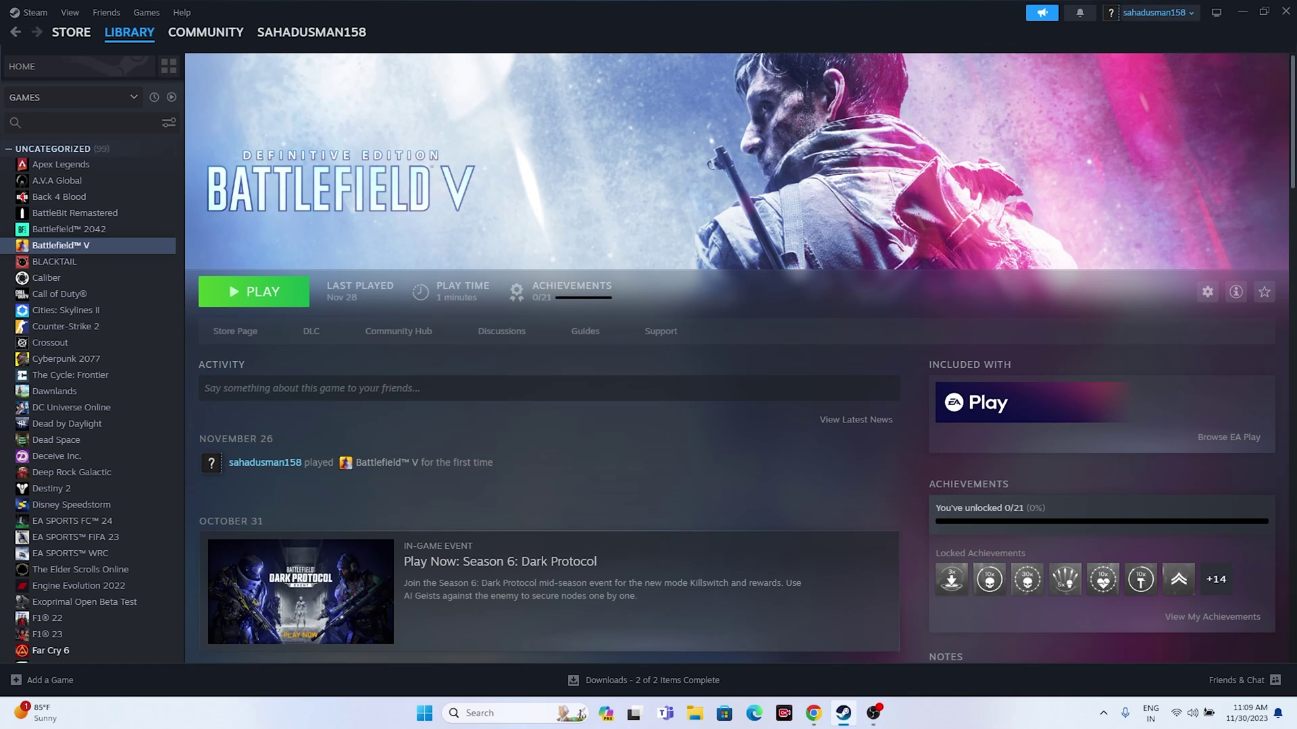
left_click(1243, 11)
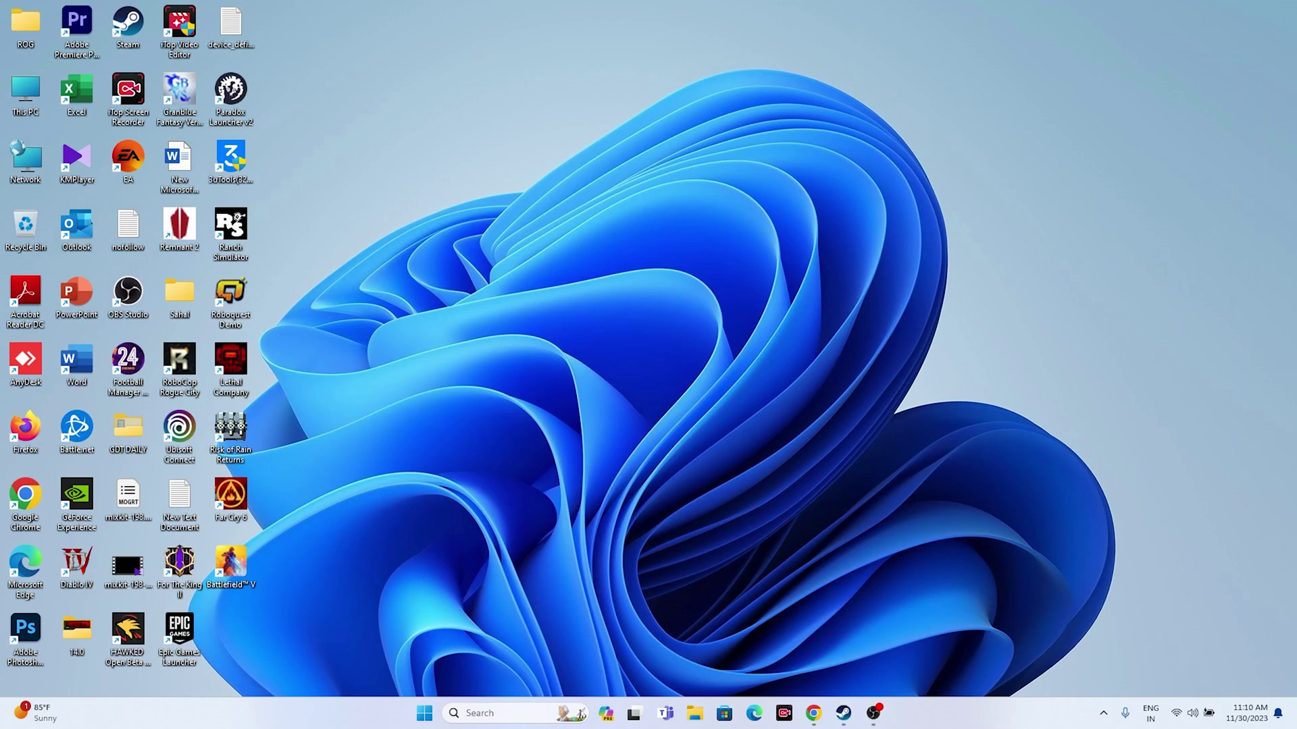
Open Task Manager full screen to review the running apps and background processes, and close it
right_click(424, 713)
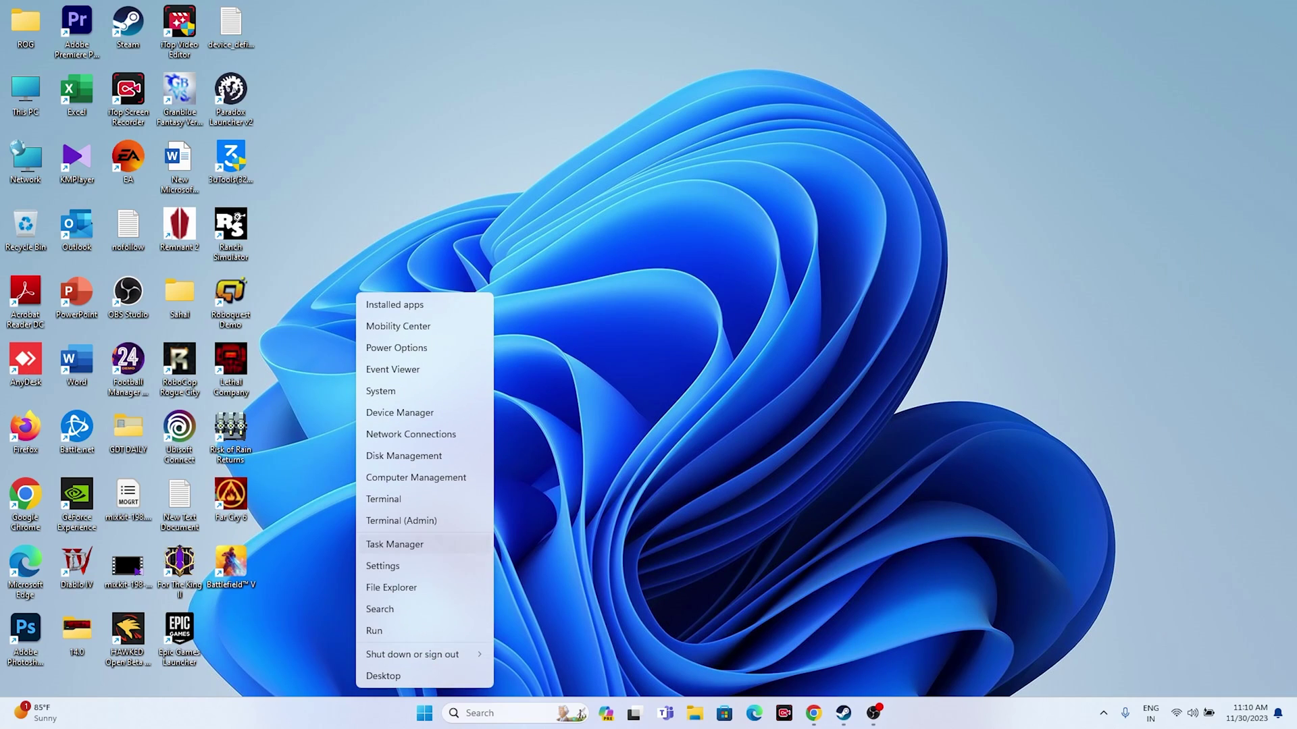
left_click(395, 545)
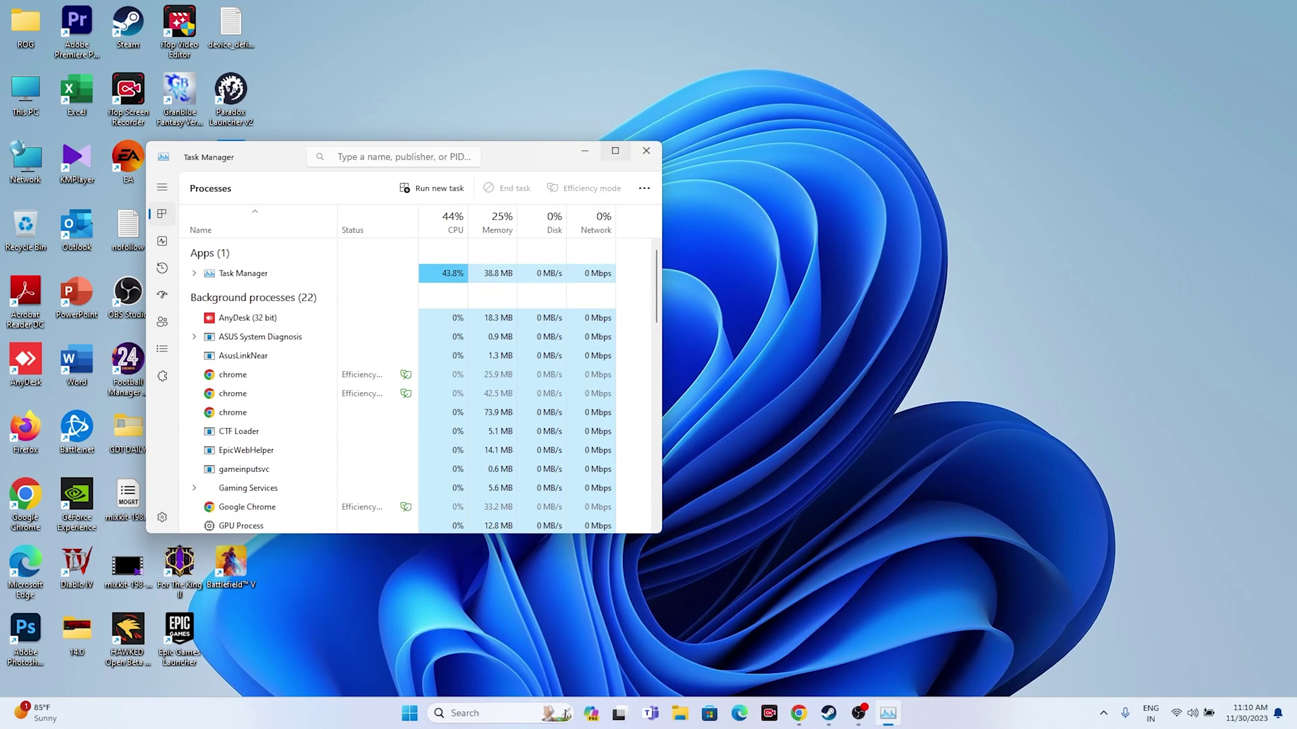
left_click(614, 151)
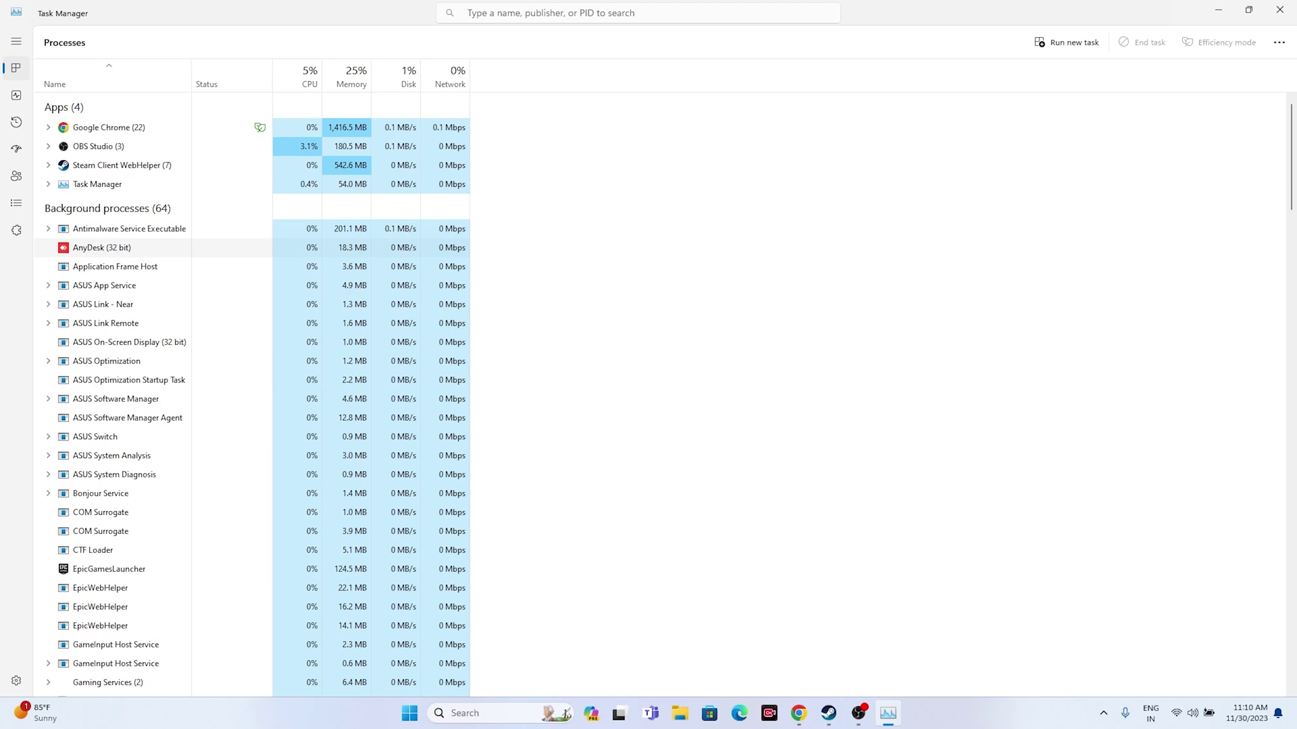
left_click(1279, 9)
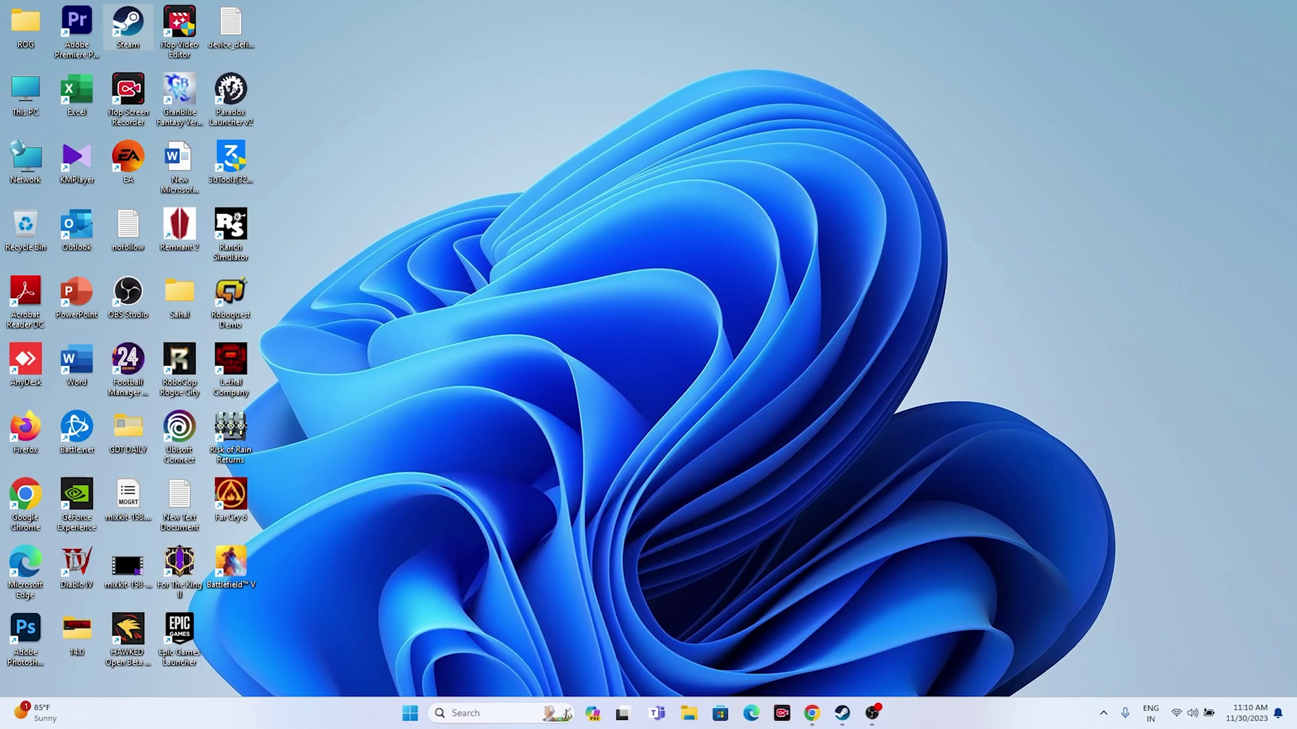
left_click(844, 713)
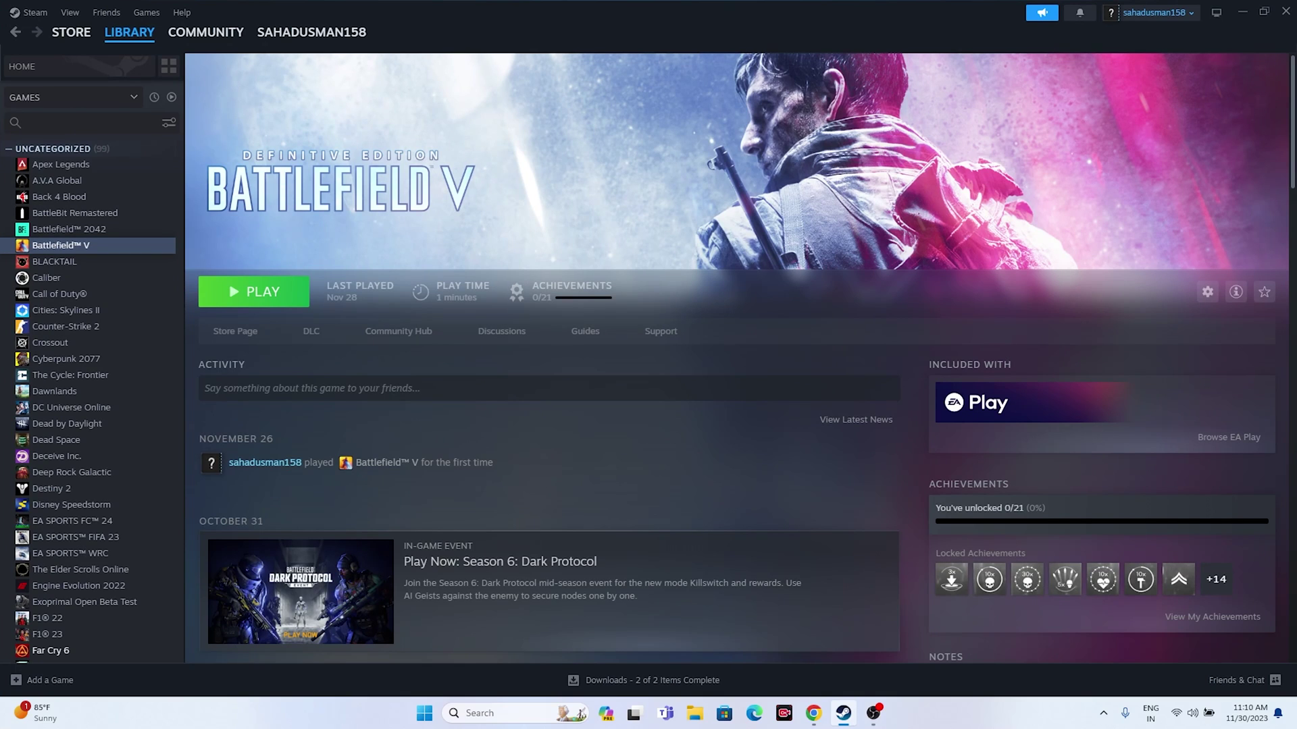
left_click(1242, 12)
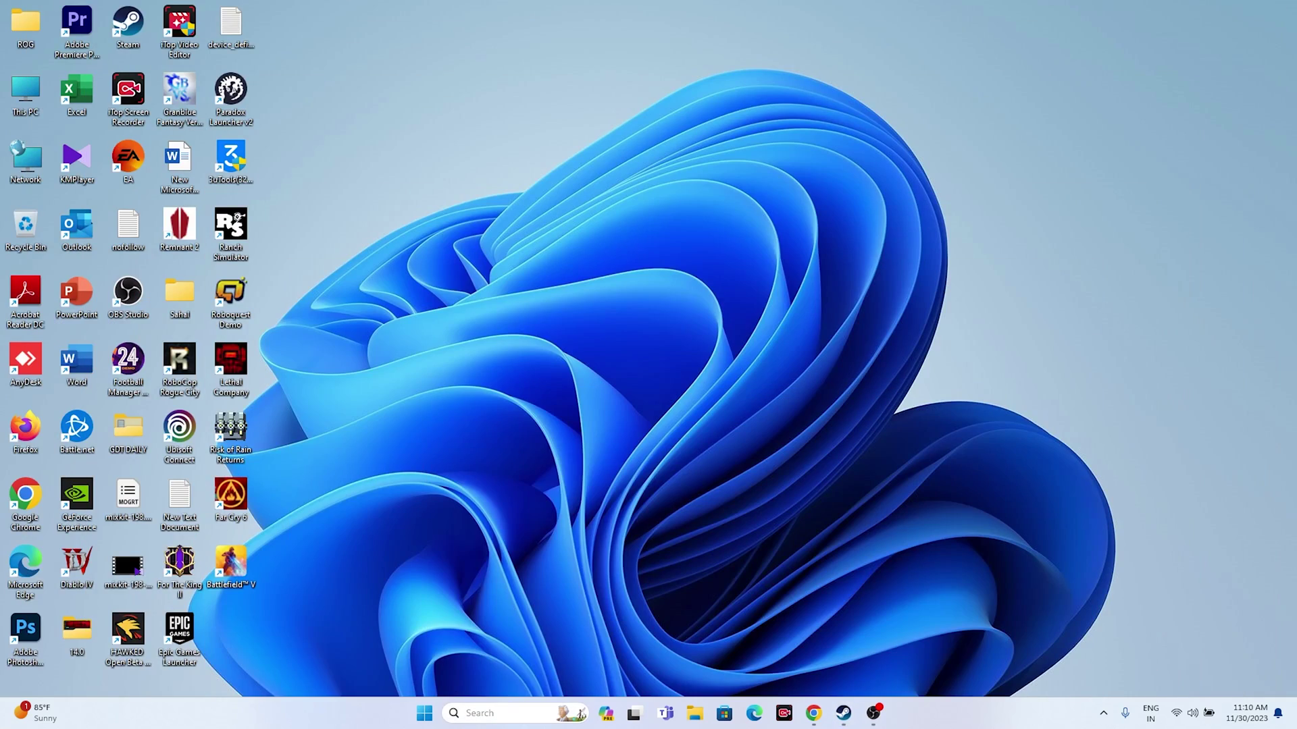
Open the Windows Graphics settings and check the custom app list for Battlefield V
left_click(479, 714)
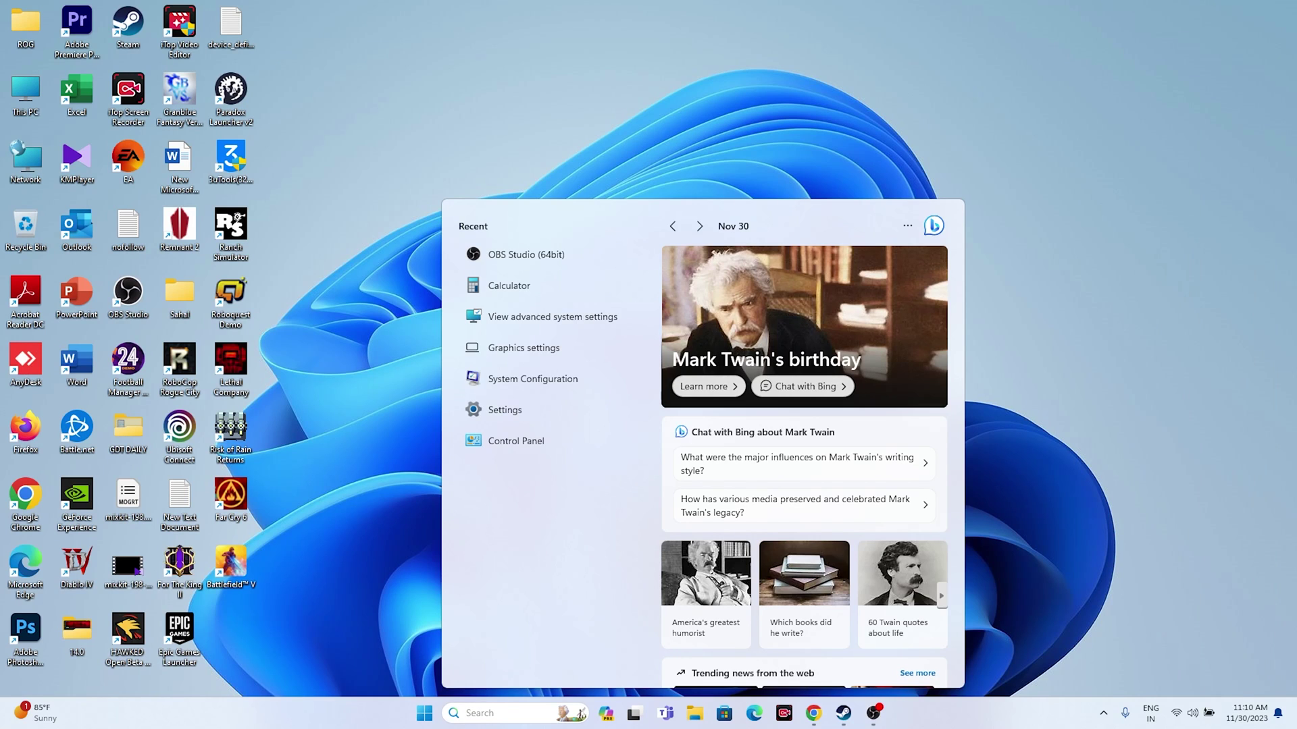
left_click(523, 347)
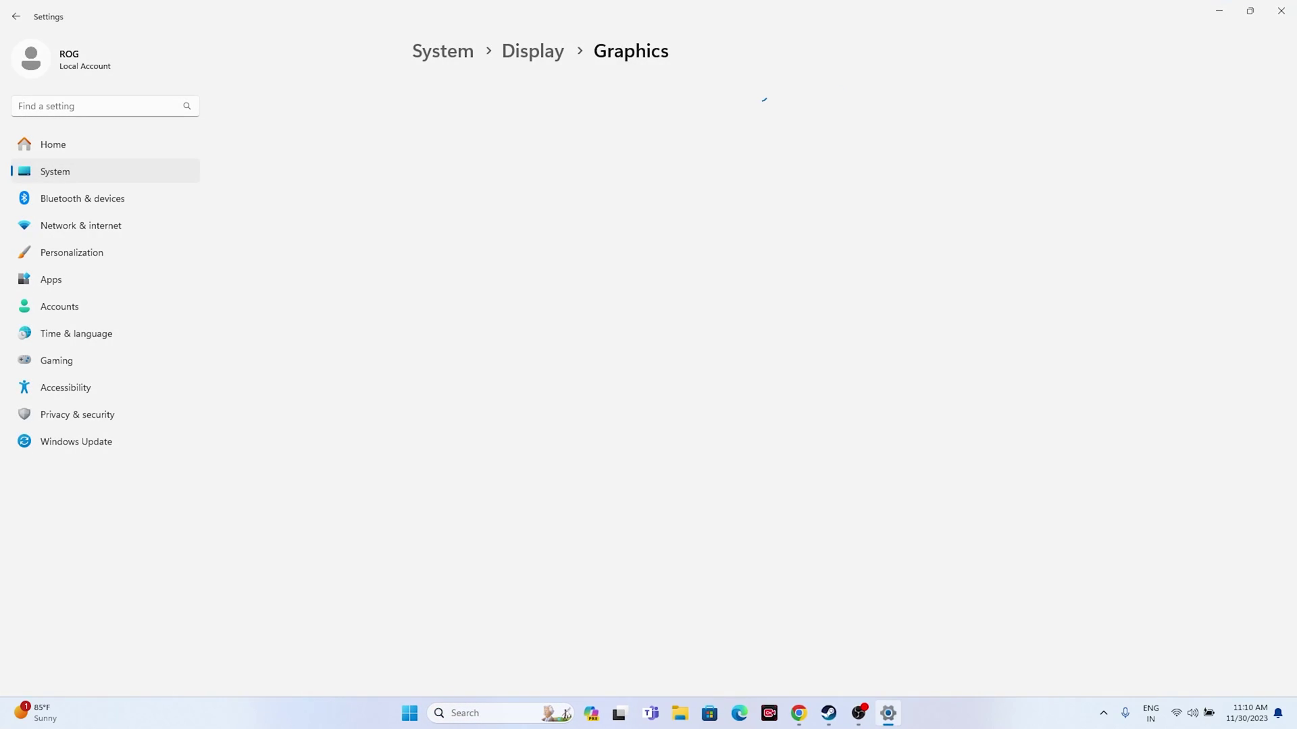
scroll(560, 472, "down", 10)
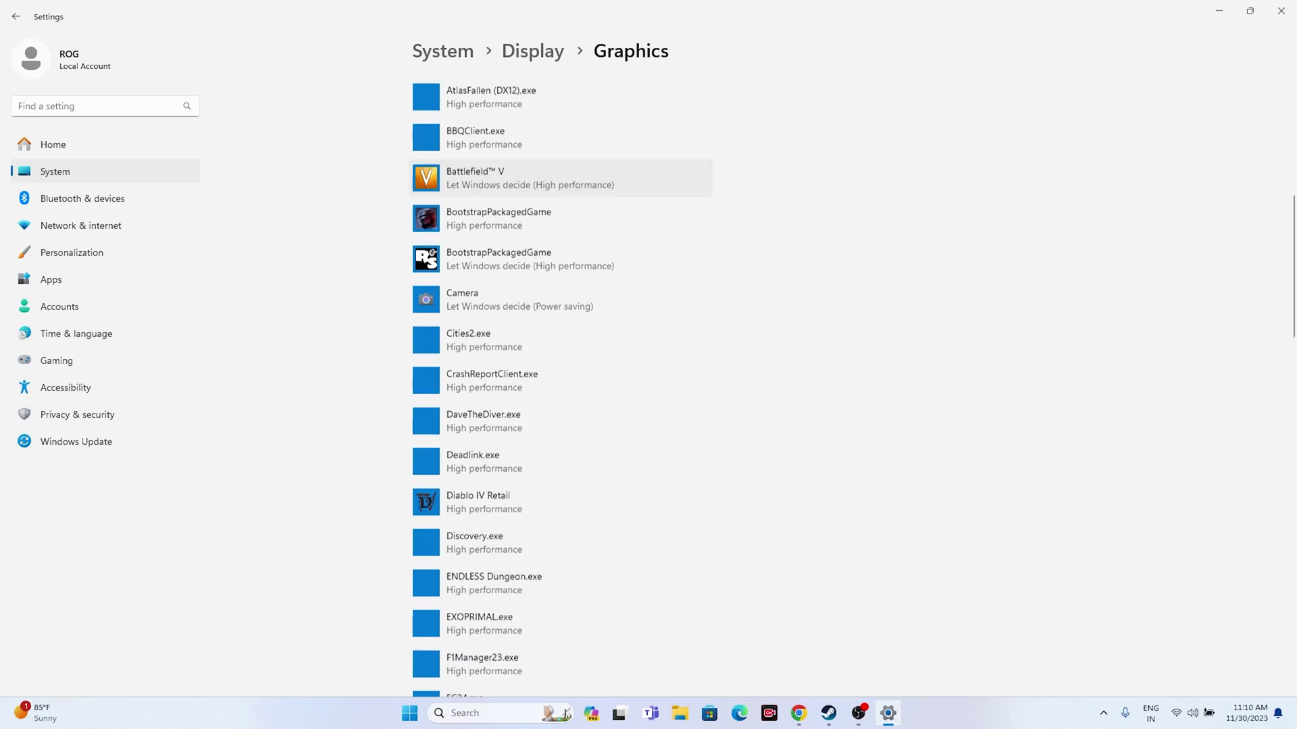
scroll(560, 498, "up", 7)
scroll(561, 497, "up", 1)
scroll(560, 498, "down", 4)
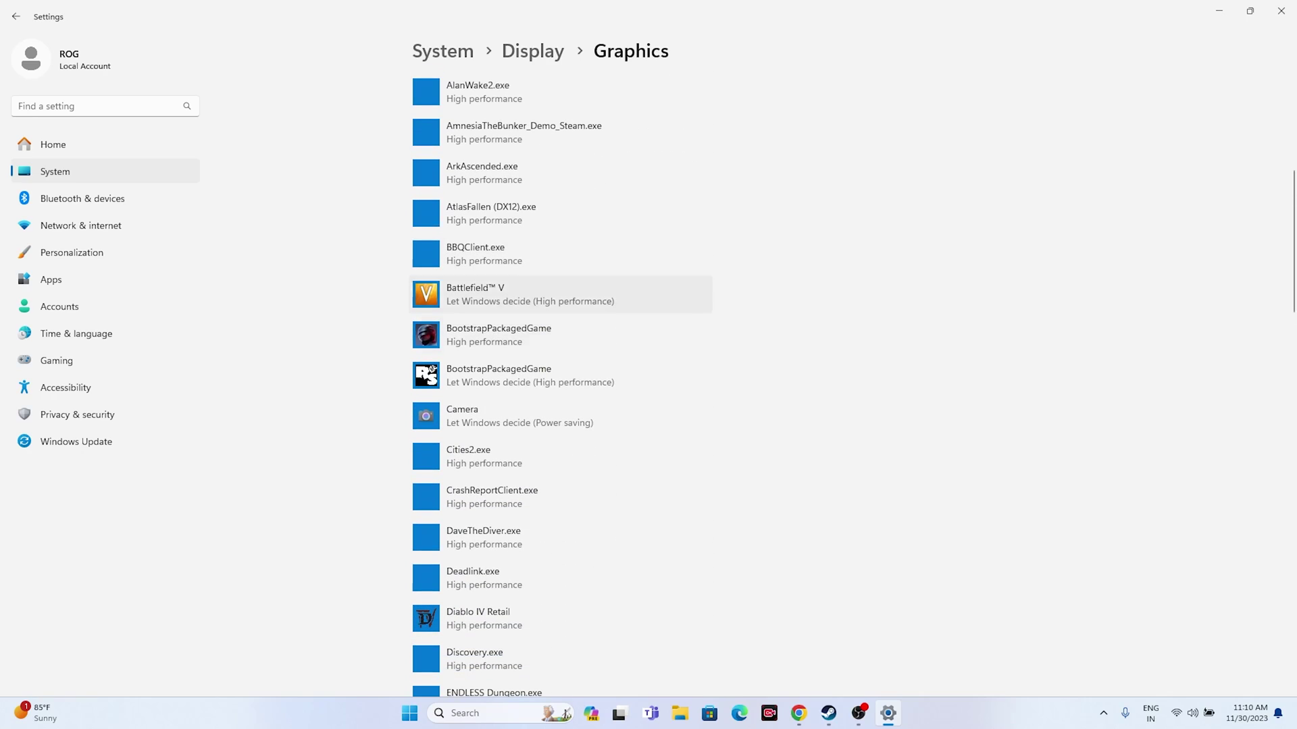
scroll(560, 405, "up", 5)
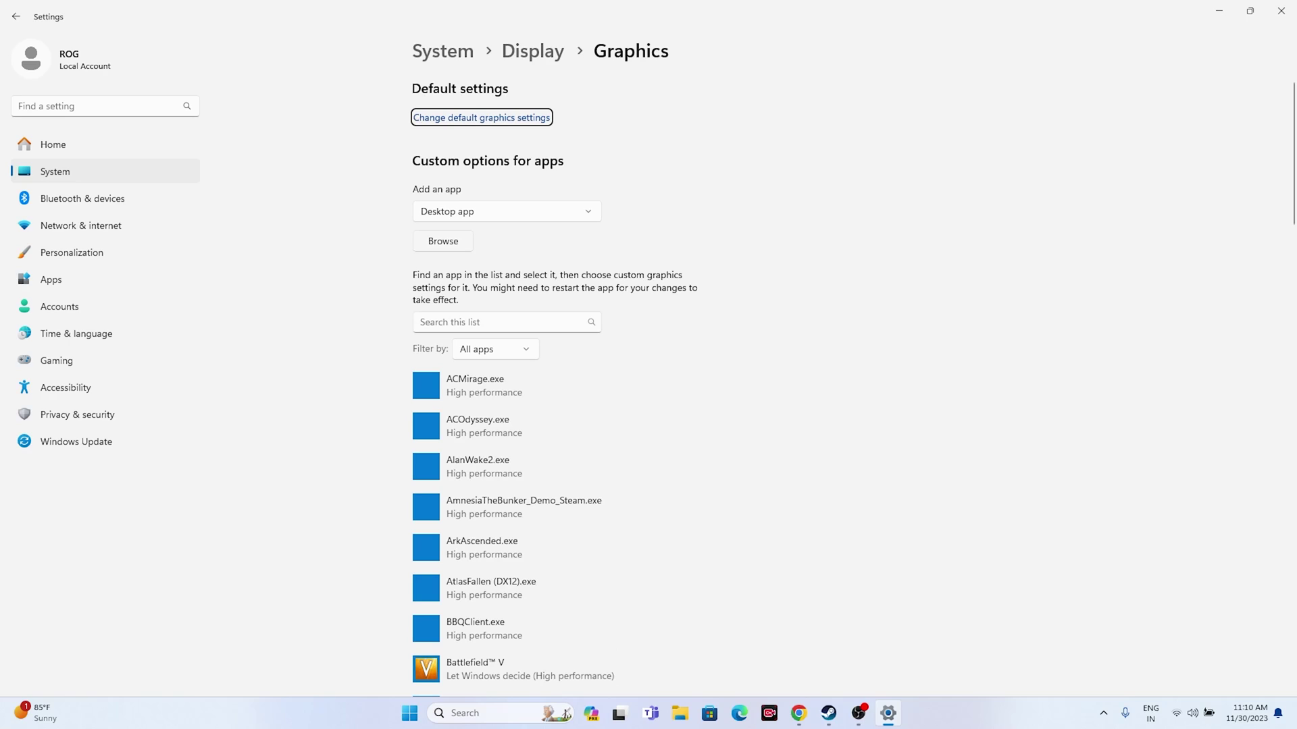
Browse for a desktop app to add, going to C:\Program Files (x86)\Steam\steamapps\common
left_click(443, 241)
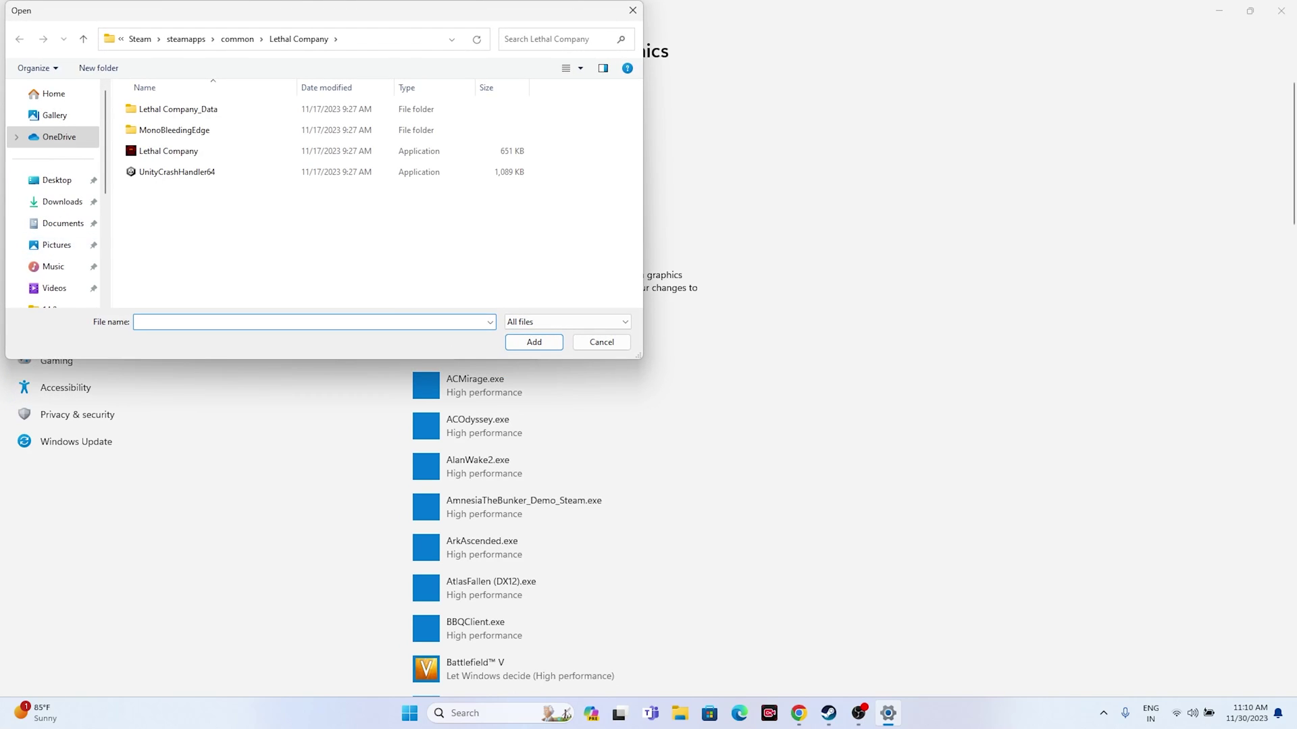
left_click(56, 303)
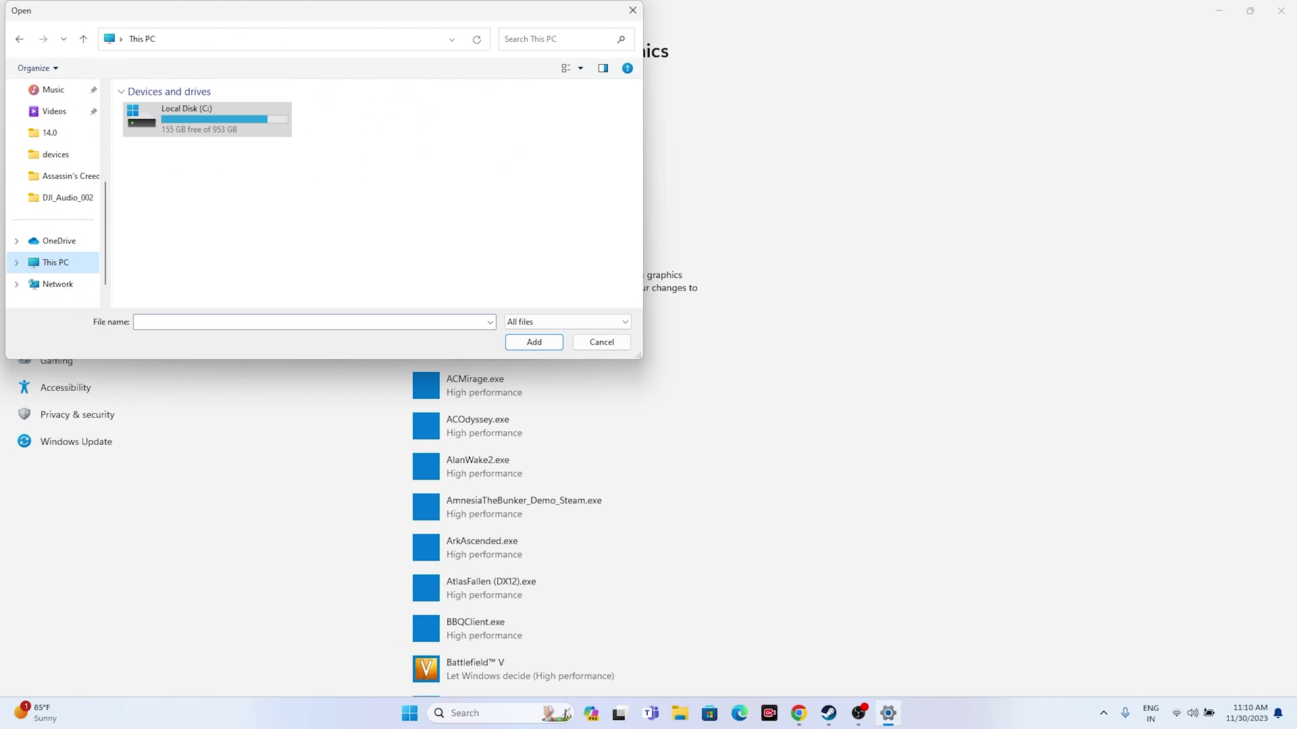
double_click(203, 127)
double_click(203, 233)
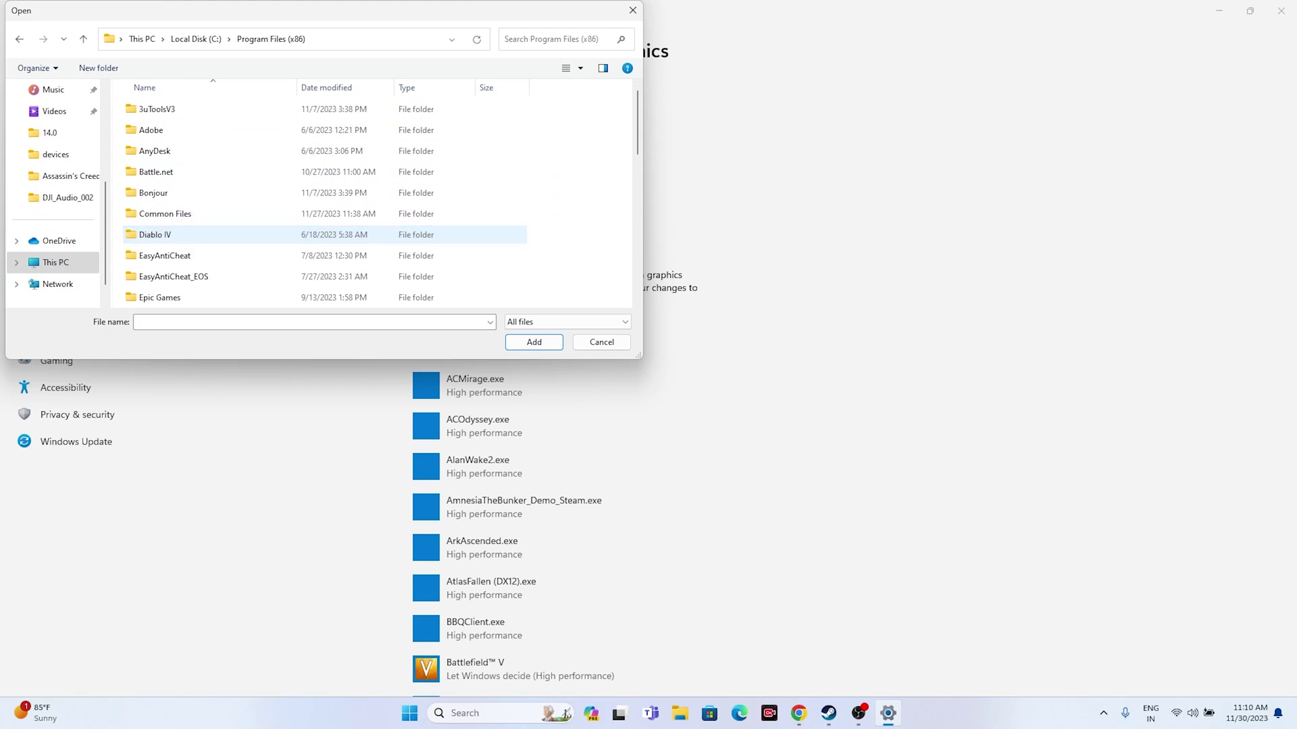
scroll(203, 194, "down", 2)
scroll(202, 223, "down", 3)
double_click(152, 235)
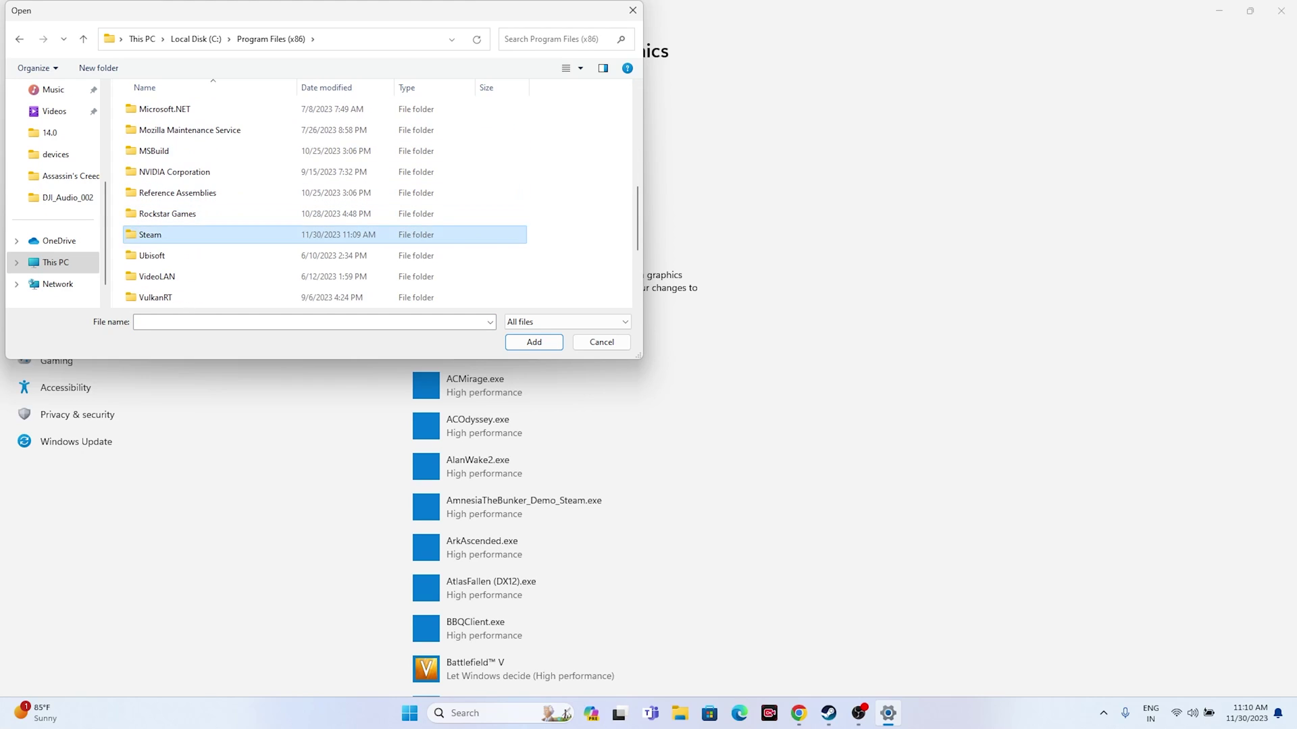
scroll(154, 214, "down", 1)
double_click(156, 255)
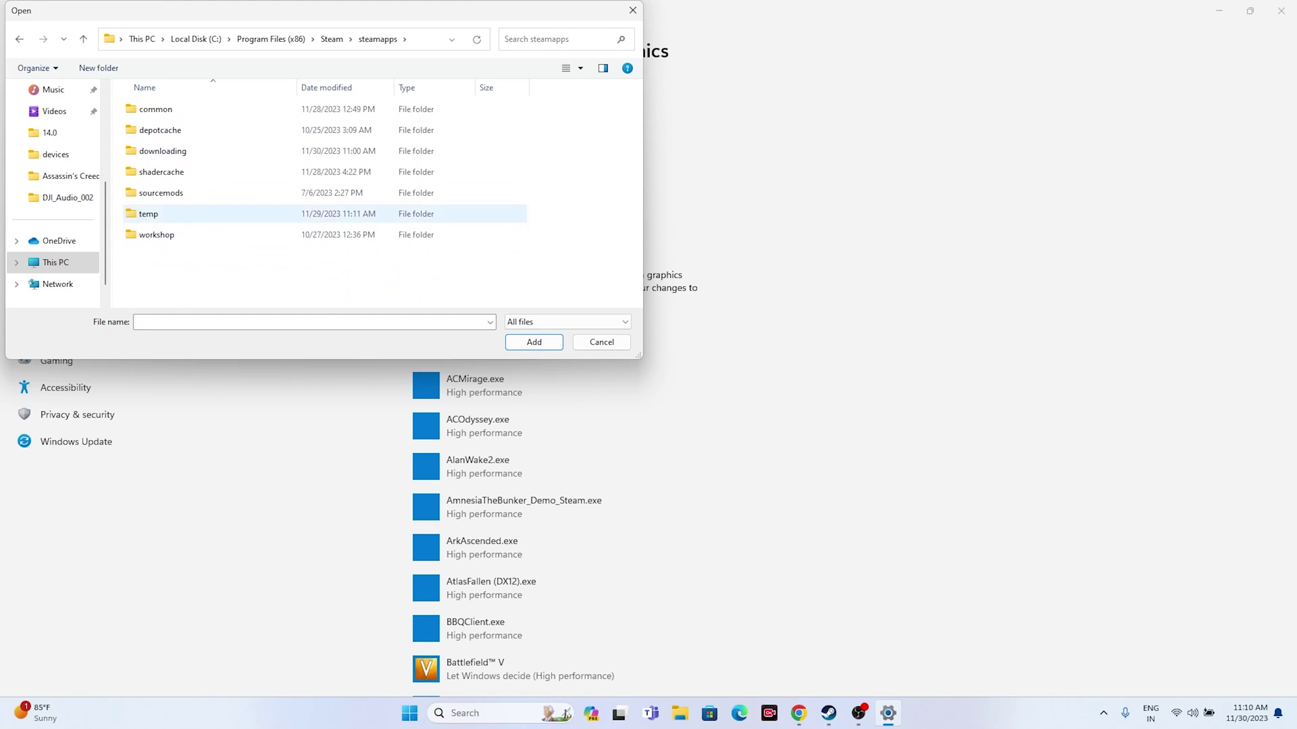
double_click(155, 109)
scroll(155, 150, "down", 1)
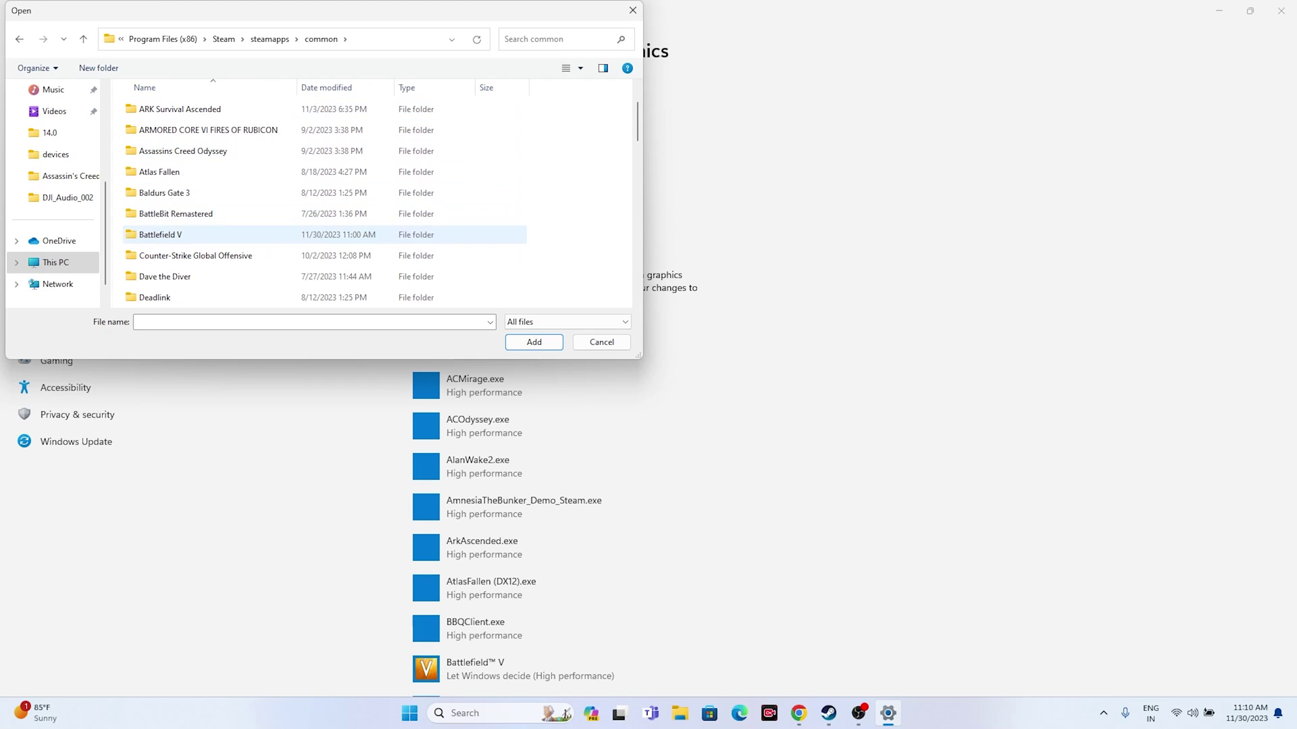
Add the bfv application from the Battlefield V folder to the custom graphics apps
left_click(160, 235)
scroll(271, 190, "down", 3)
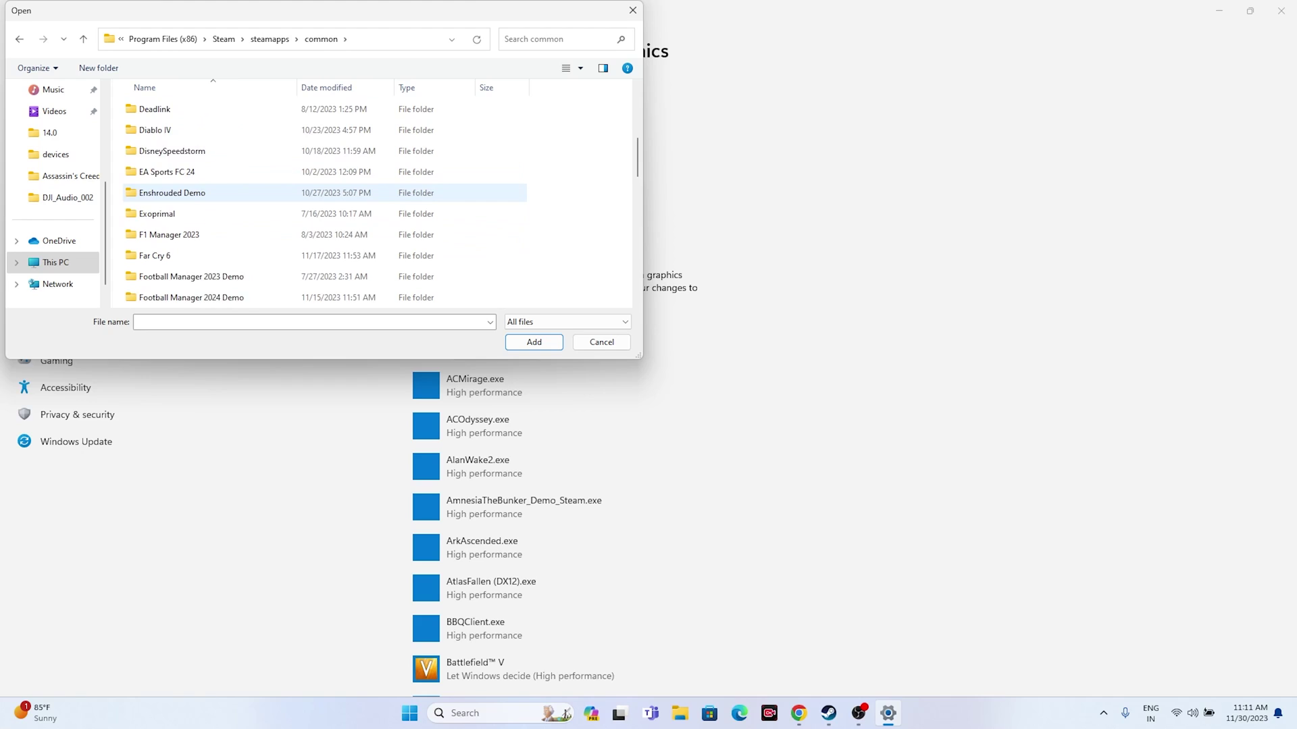
scroll(270, 190, "up", 1)
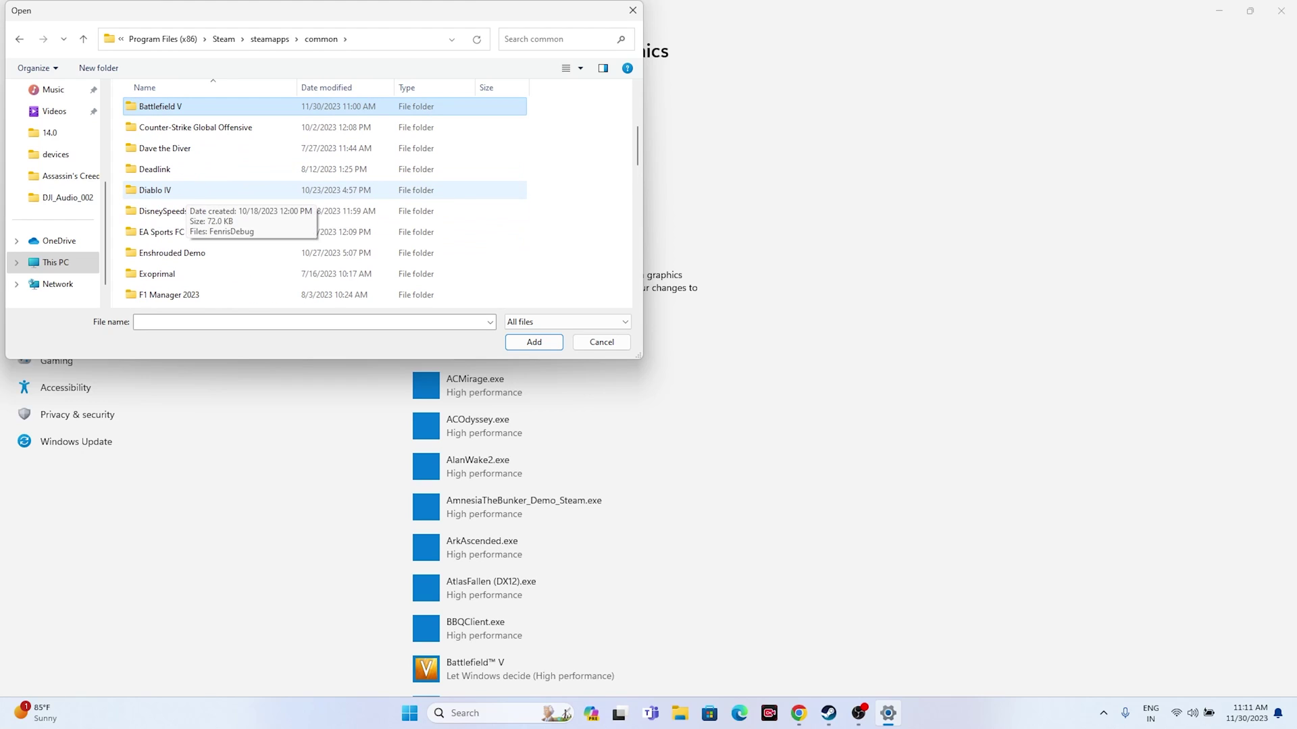
double_click(160, 106)
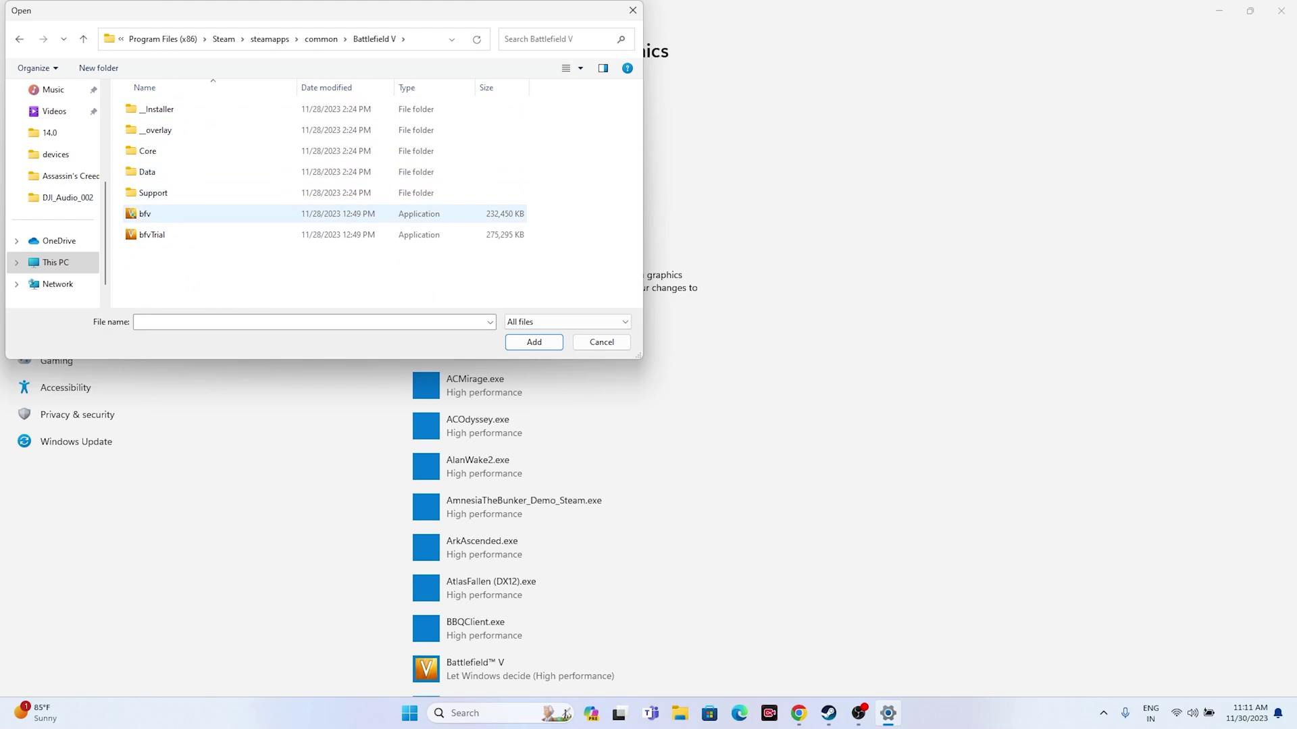
left_click(145, 214)
left_click(533, 342)
Set Battlefield V's graphics preference to High performance, save it, and close Settings
scroll(534, 321, "down", 4)
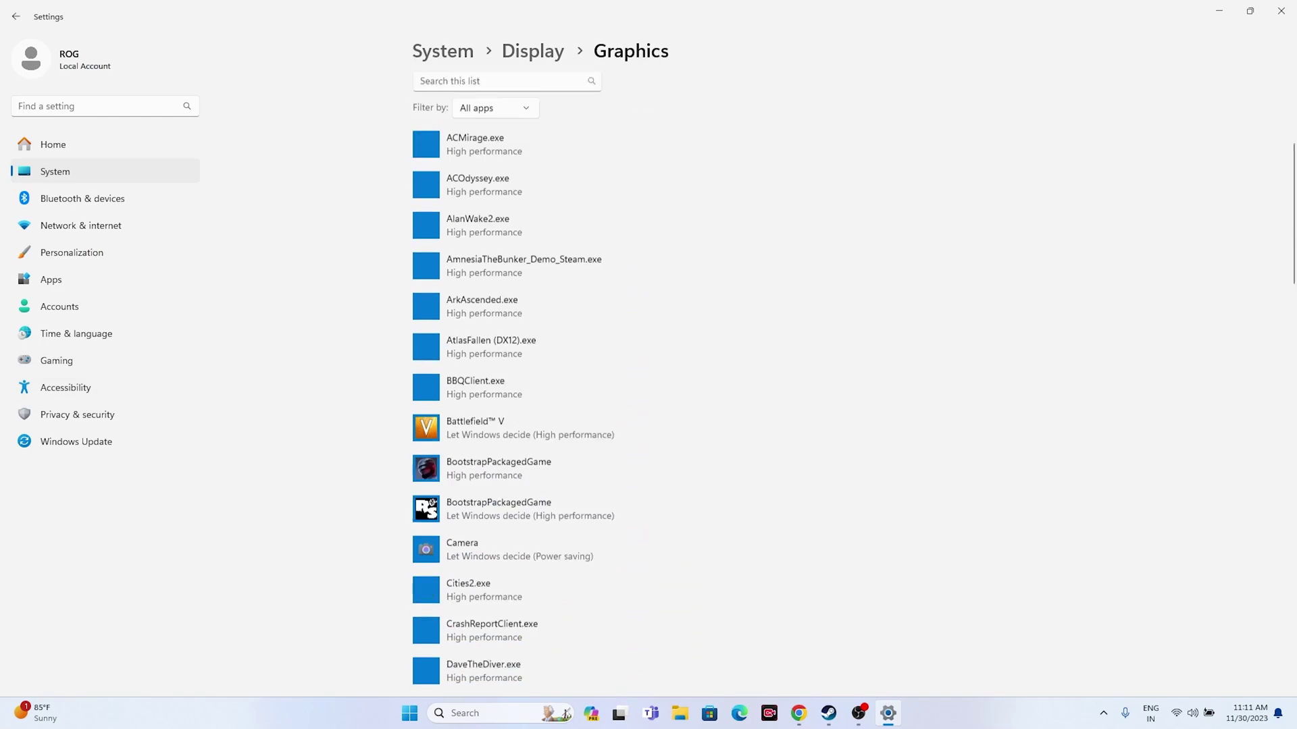
left_click(561, 315)
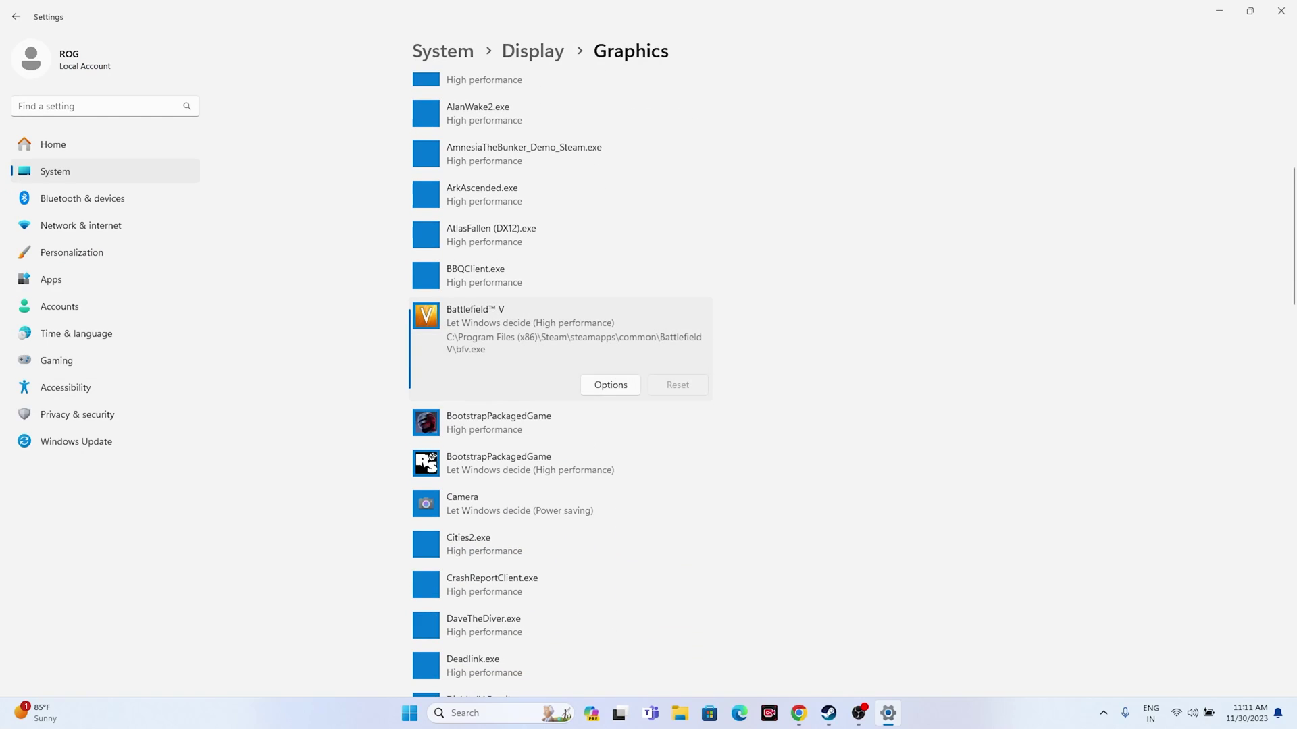
left_click(611, 386)
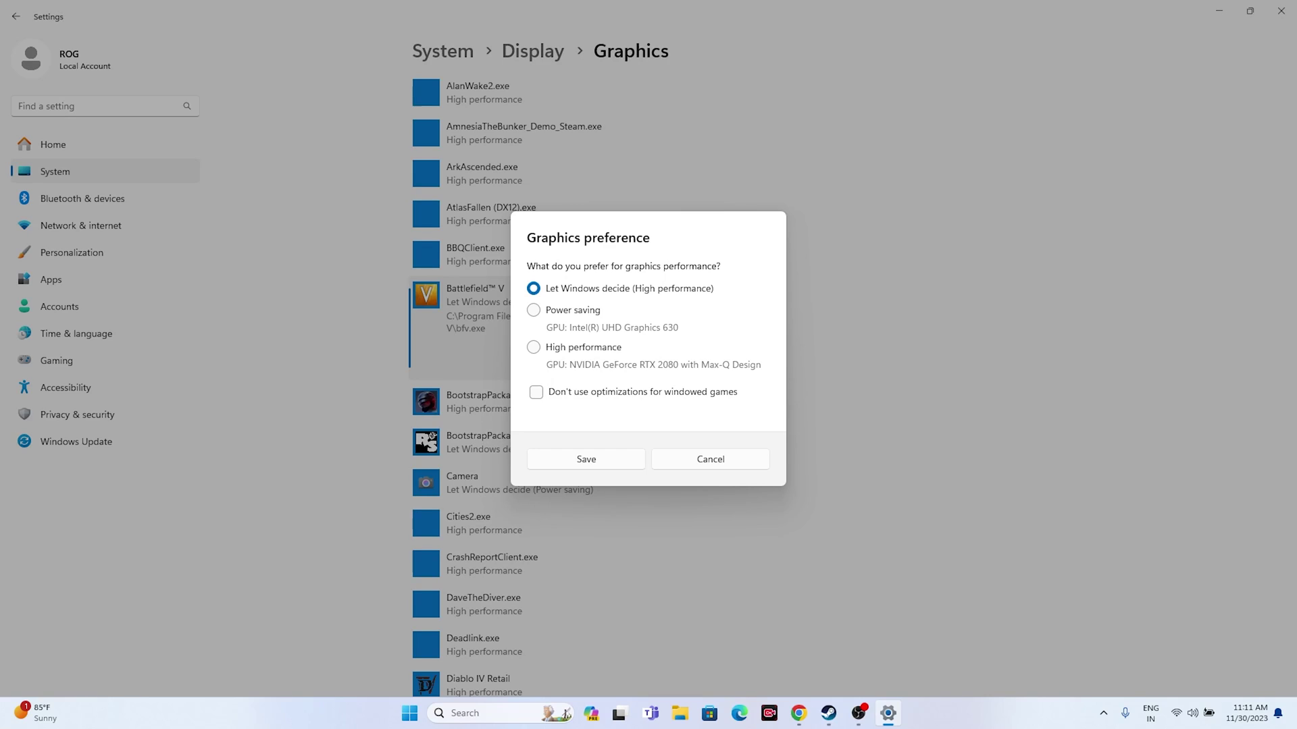
left_click(535, 347)
left_click(586, 459)
left_click(586, 460)
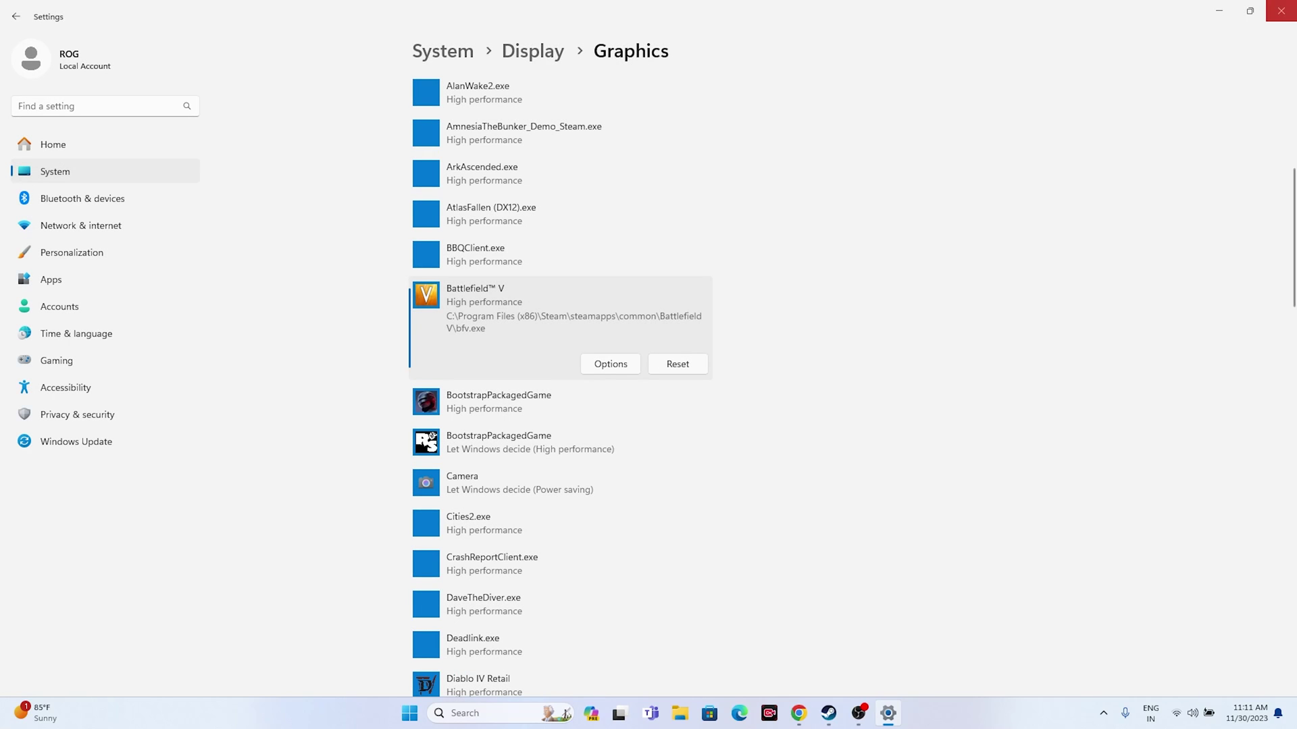
left_click(1281, 11)
left_click(843, 713)
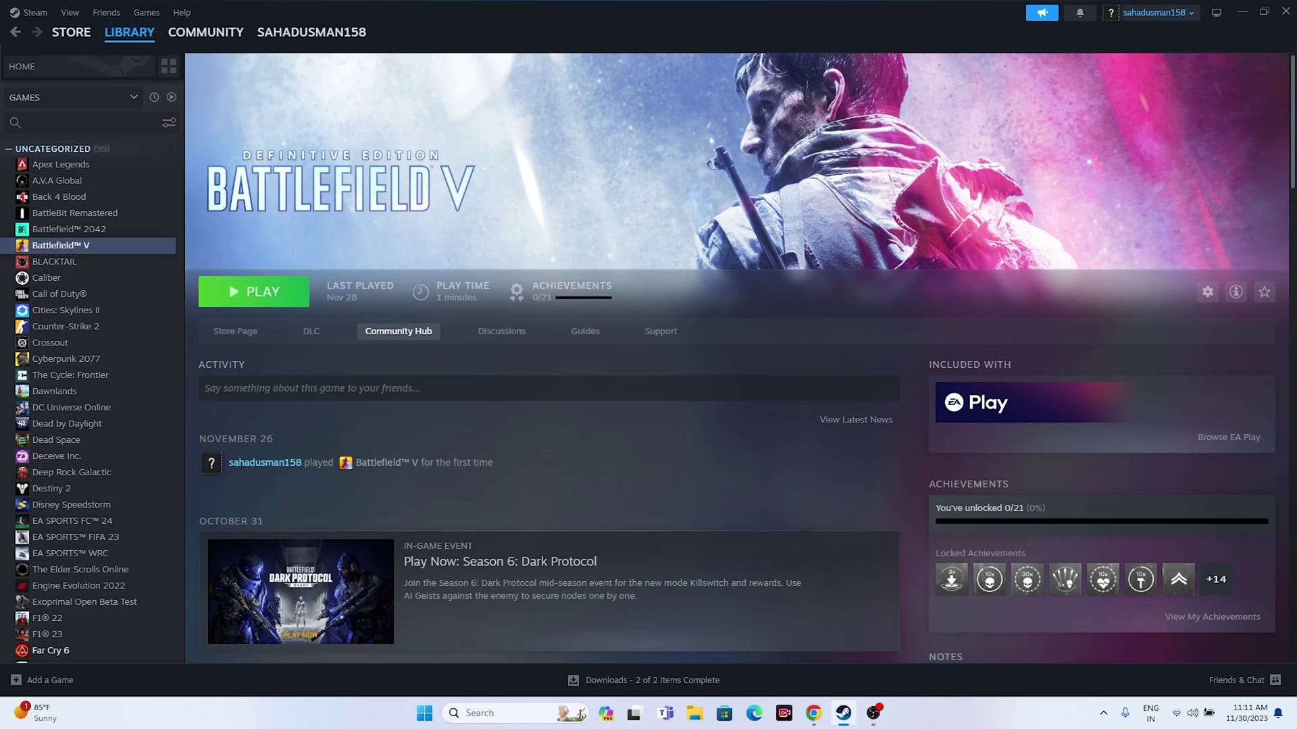
left_click(1242, 12)
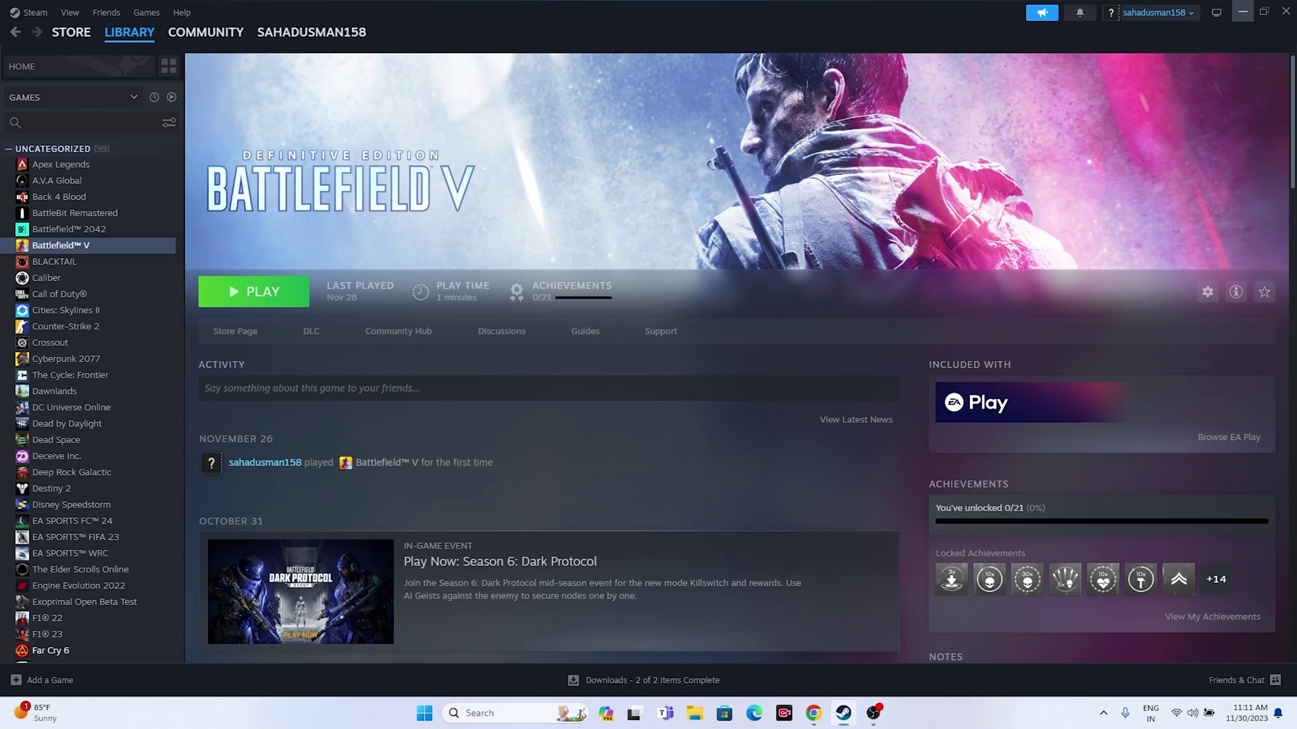
Search Windows for the advanced system settings and open the Advanced page of the Performance Options
left_click(508, 713)
type("view")
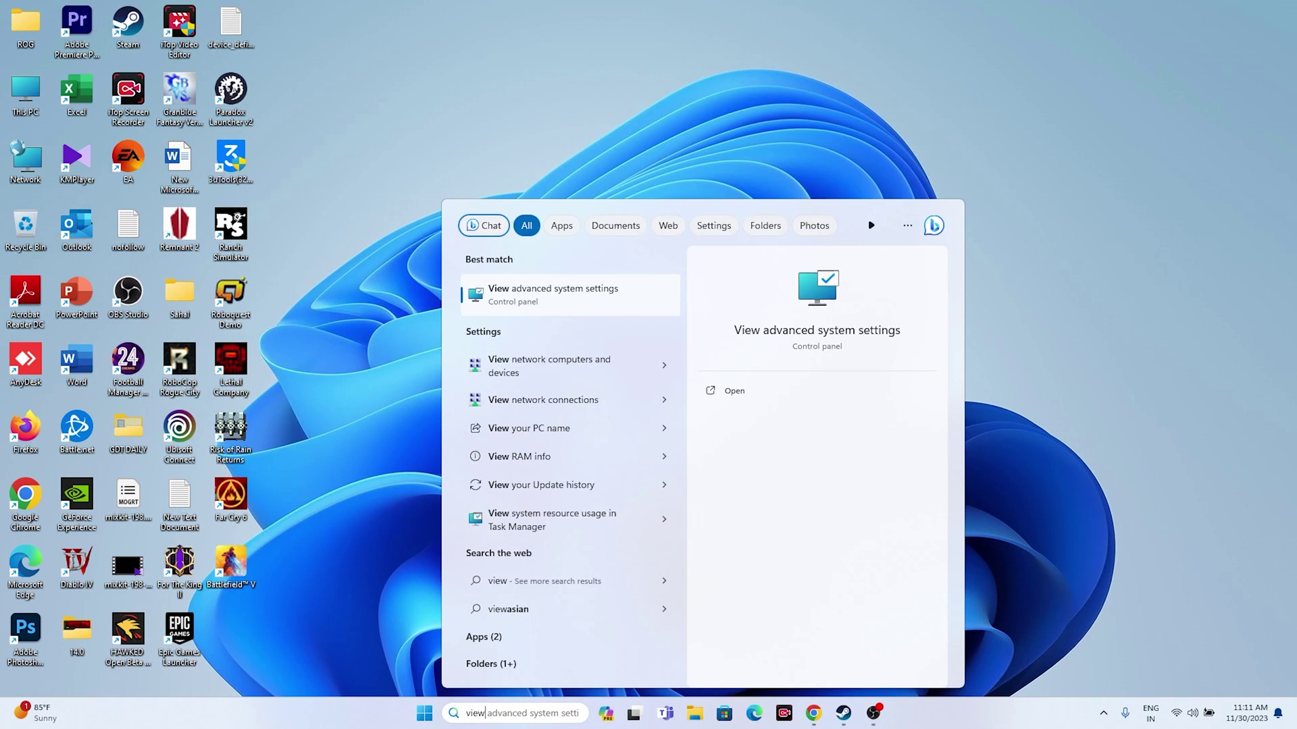
key("Return")
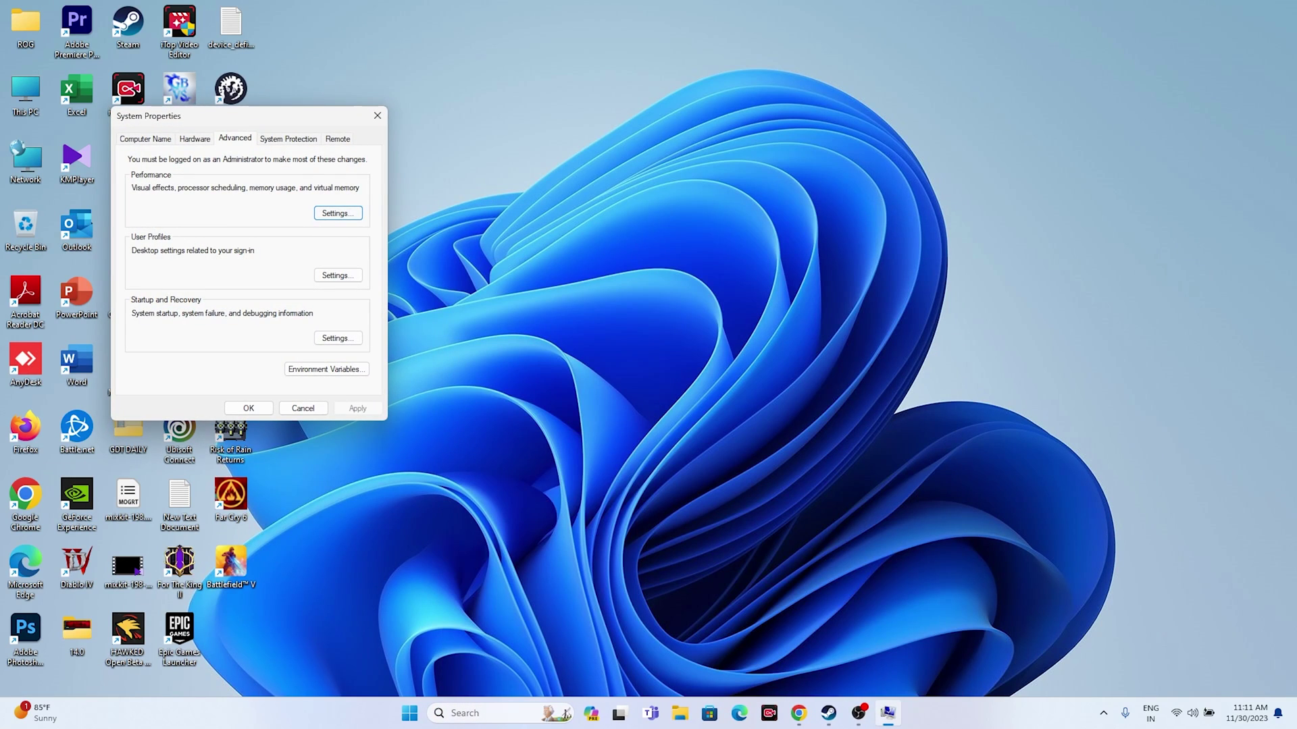
left_click(337, 213)
key("ctrl+Tab")
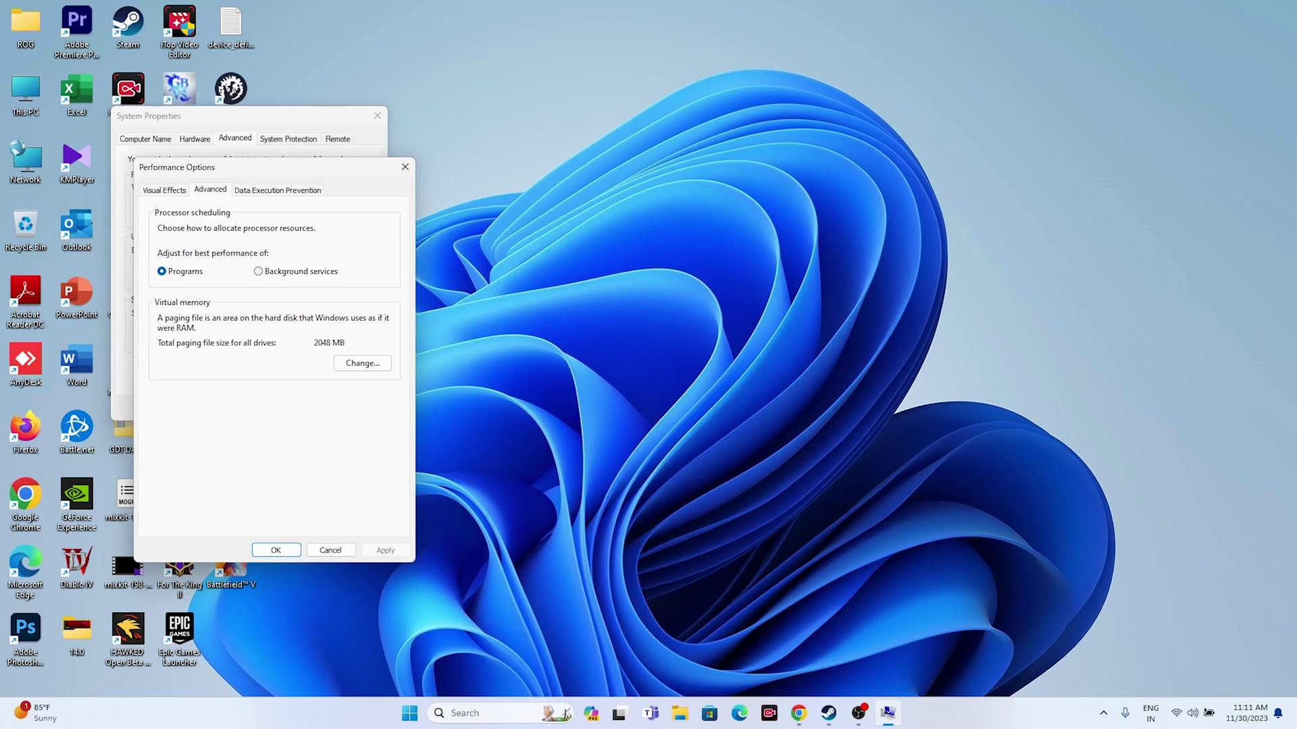
Open the virtual memory settings and choose a custom paging file size for drive C:
left_click(362, 364)
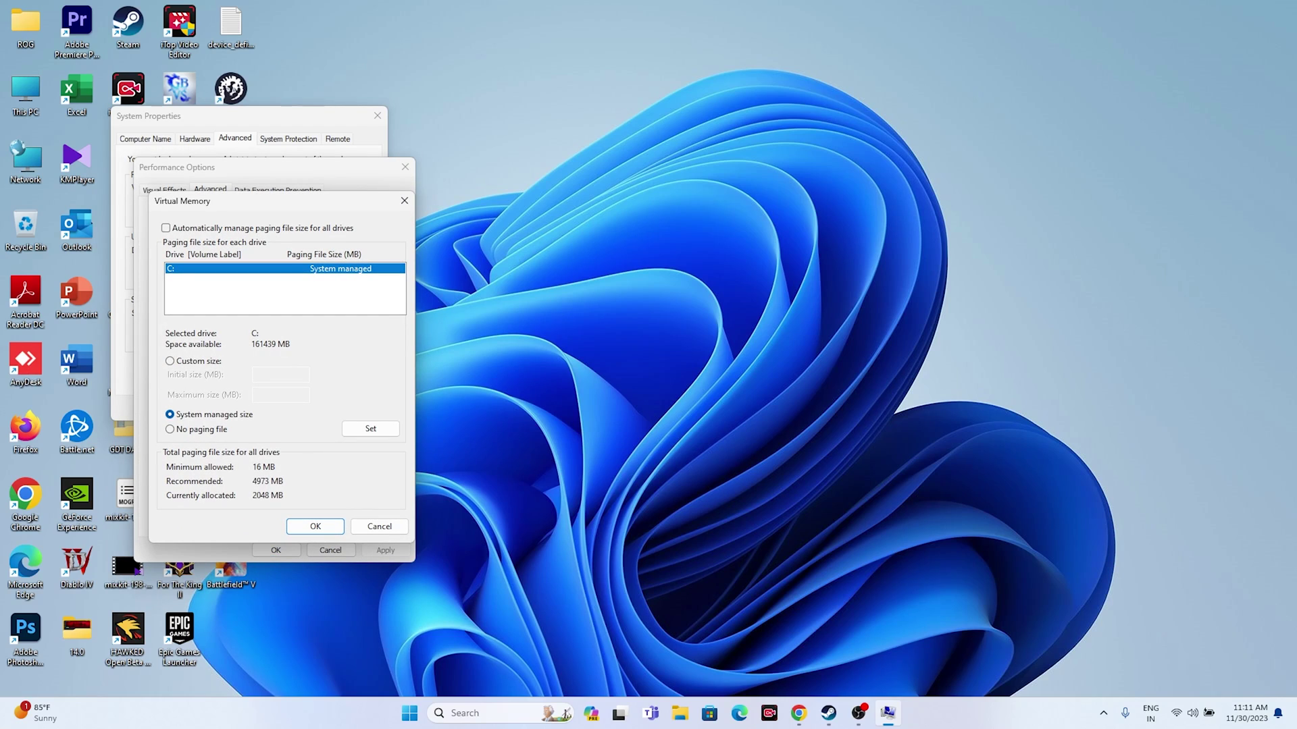
left_click(170, 361)
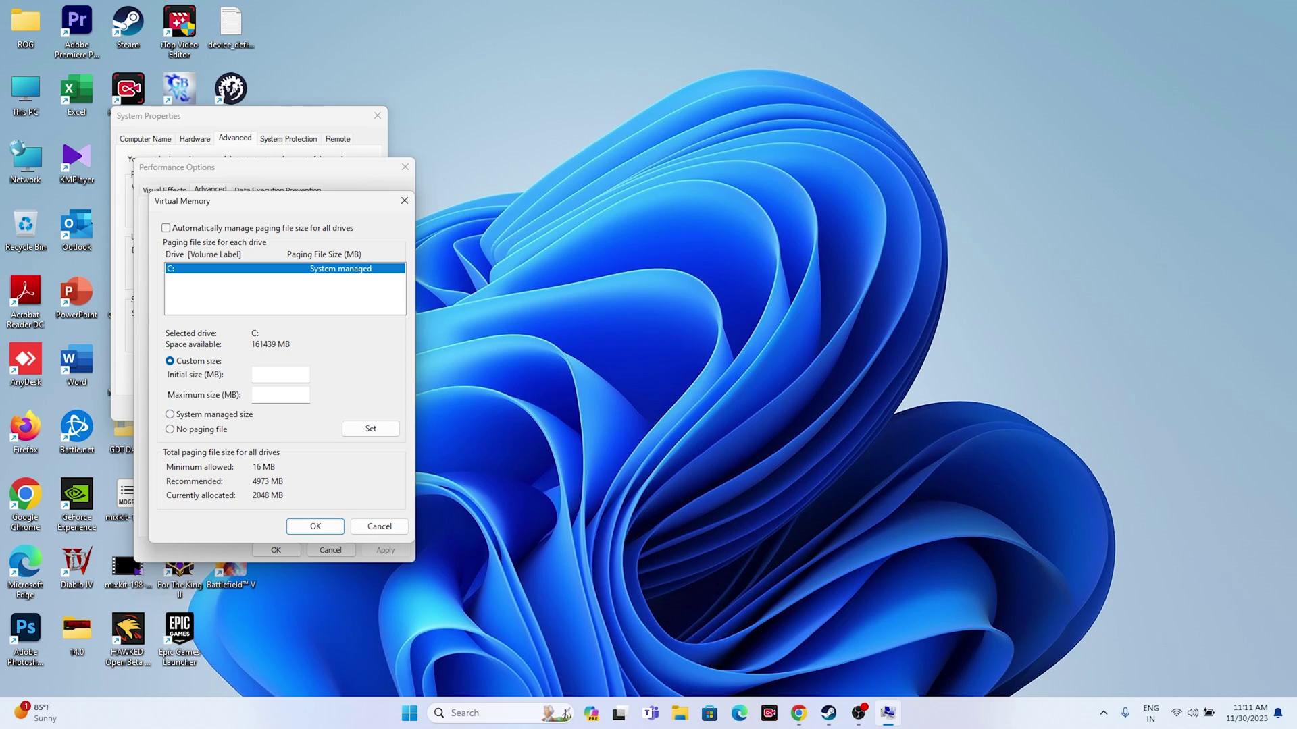
left_click(280, 375)
left_click(280, 395)
Open Calculator, compute 32 × 1024 and multiply it by 1.5, and copy the result
left_click(500, 713)
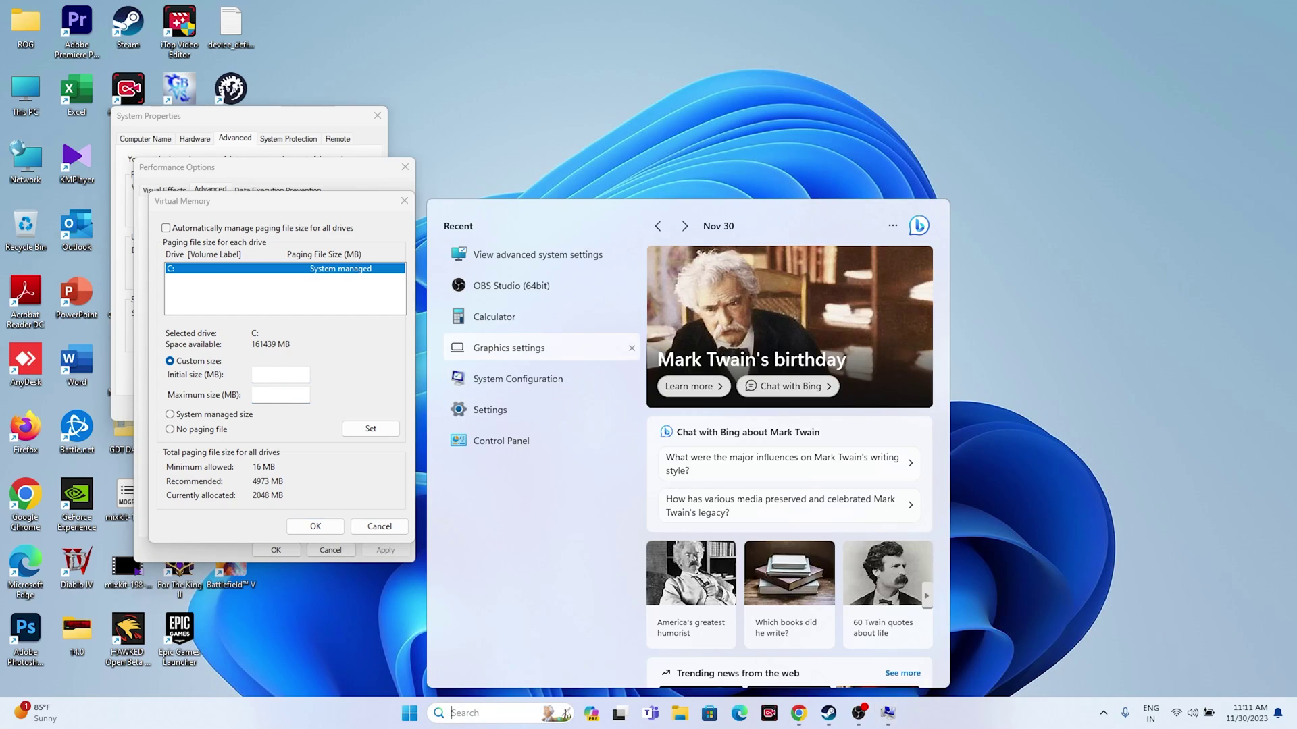
left_click(495, 317)
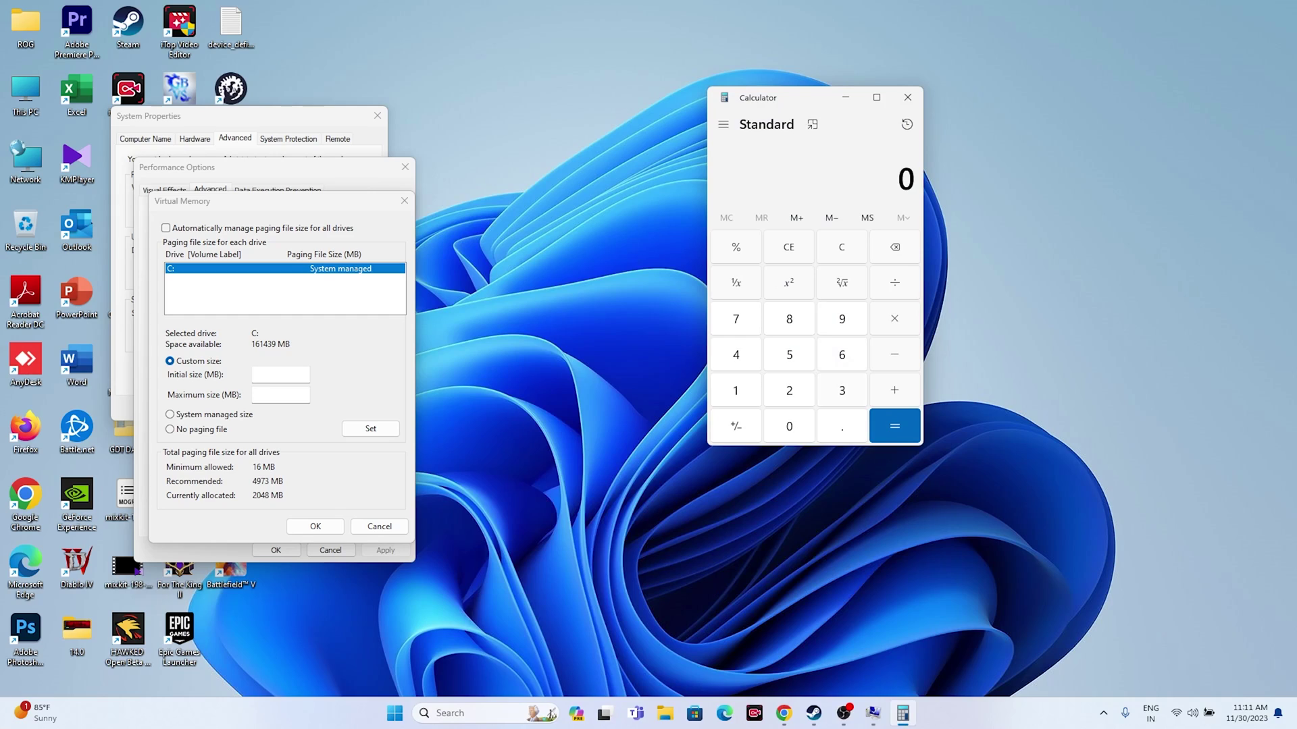
type("32")
type("*")
type("1024")
key("Return")
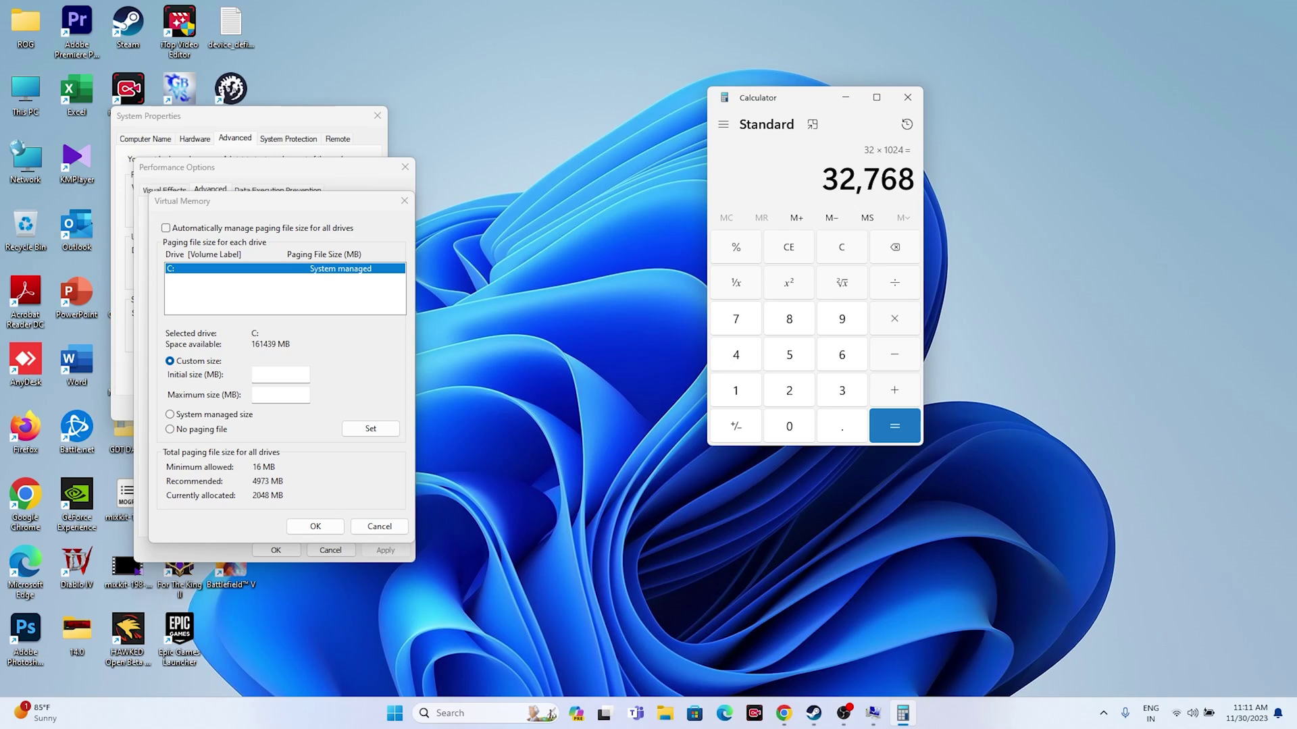
type("*1.")
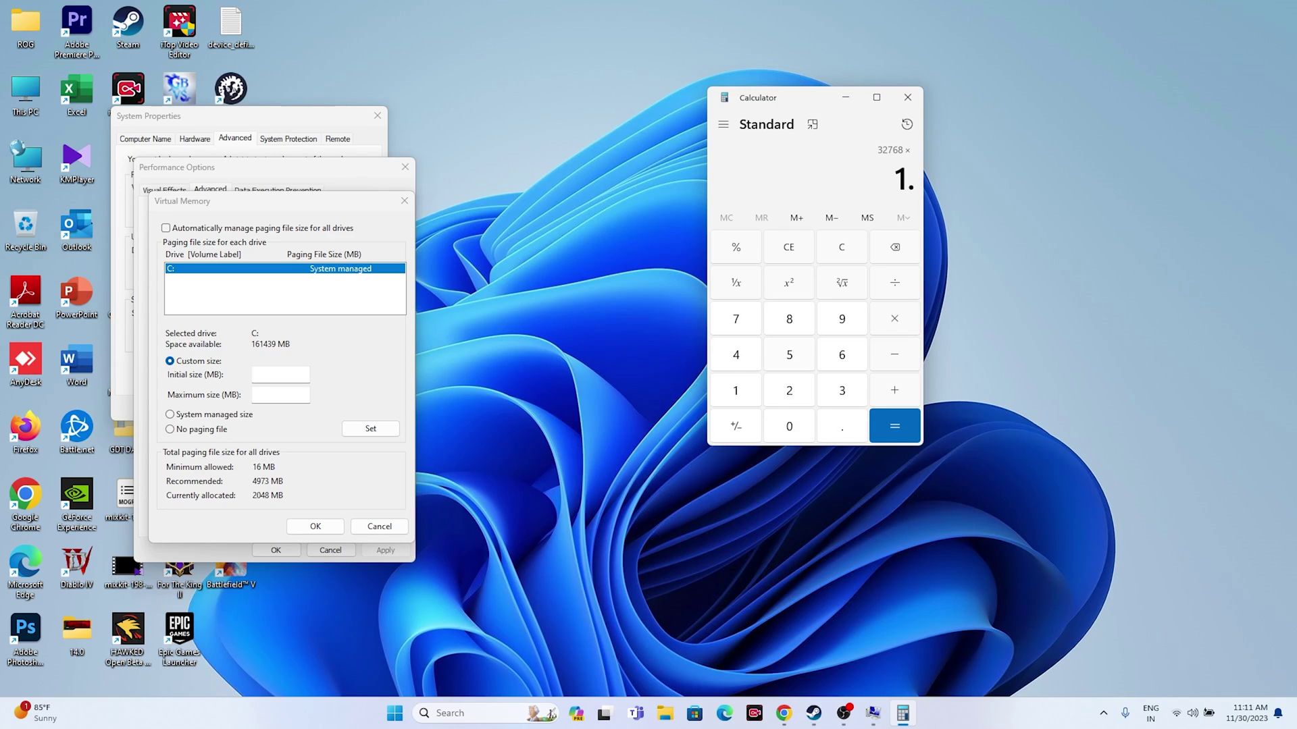
type("5")
key("Return")
key("ctrl+c")
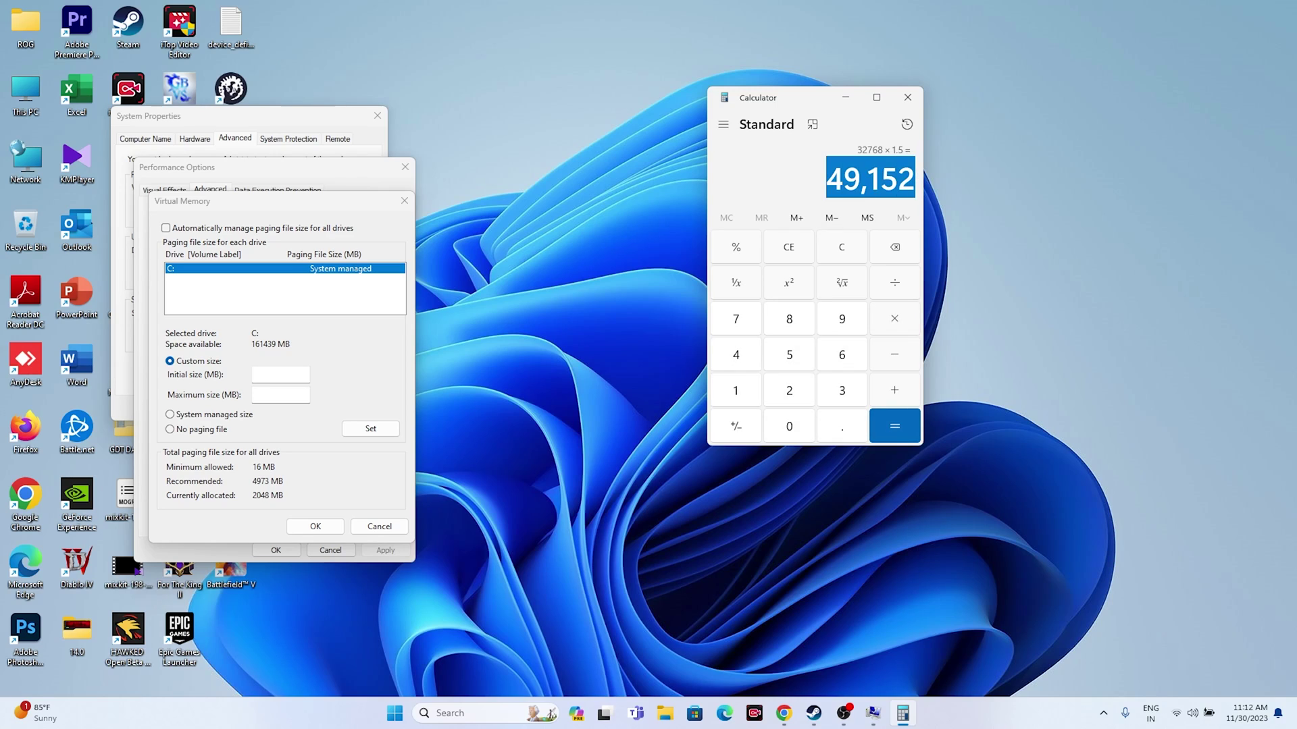
Copy the Calculator result into the paging file's initial size, entering 49,152 MB
right_click(889, 183)
left_click(929, 198)
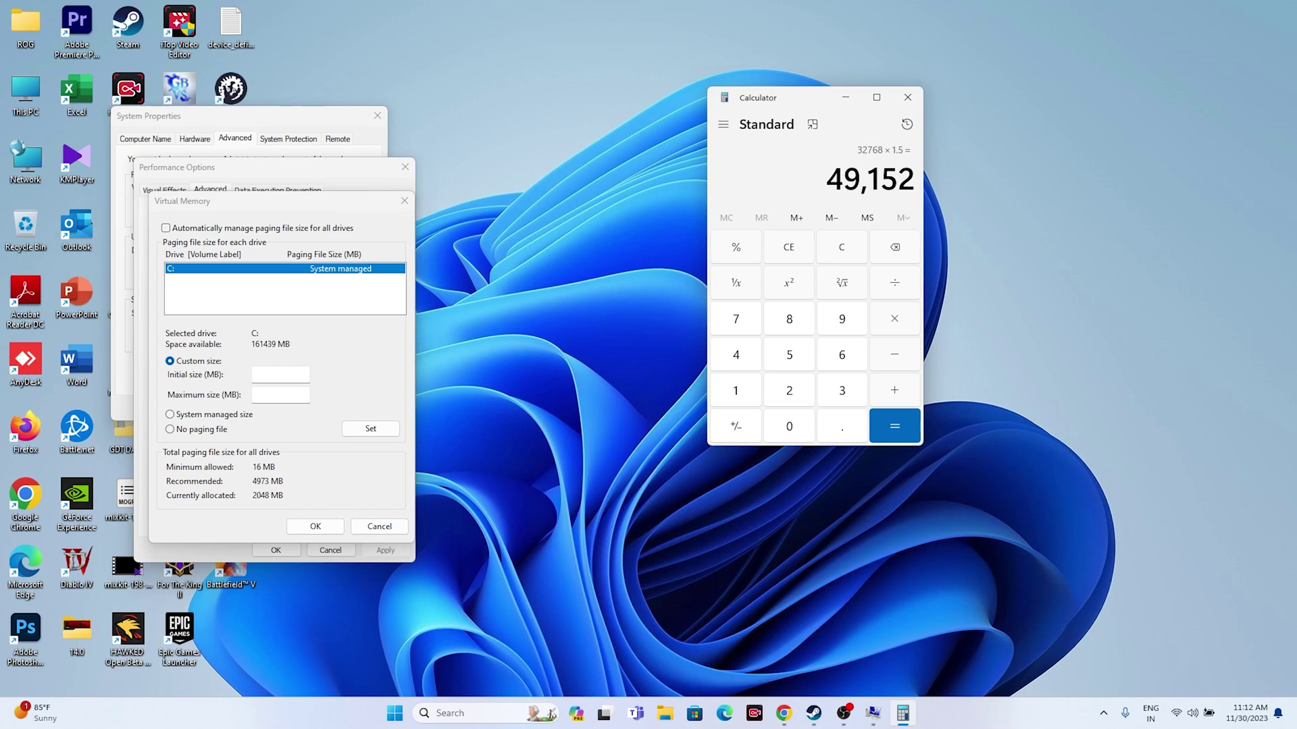
right_click(284, 370)
left_click(323, 430)
left_click(280, 395)
Clear Calculator, compute 32 × 1024 multiplied by 3, and copy the result
left_click(788, 248)
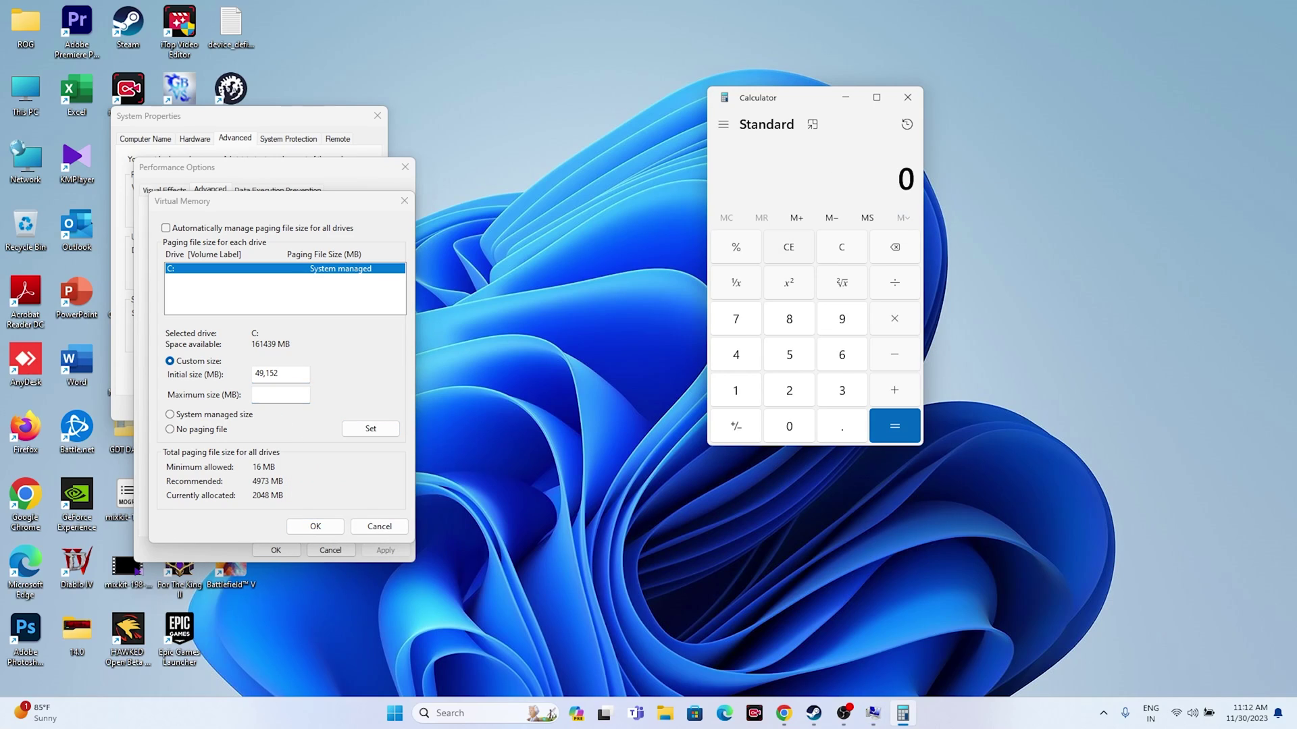
type("32*1024")
key("Return")
type("*3")
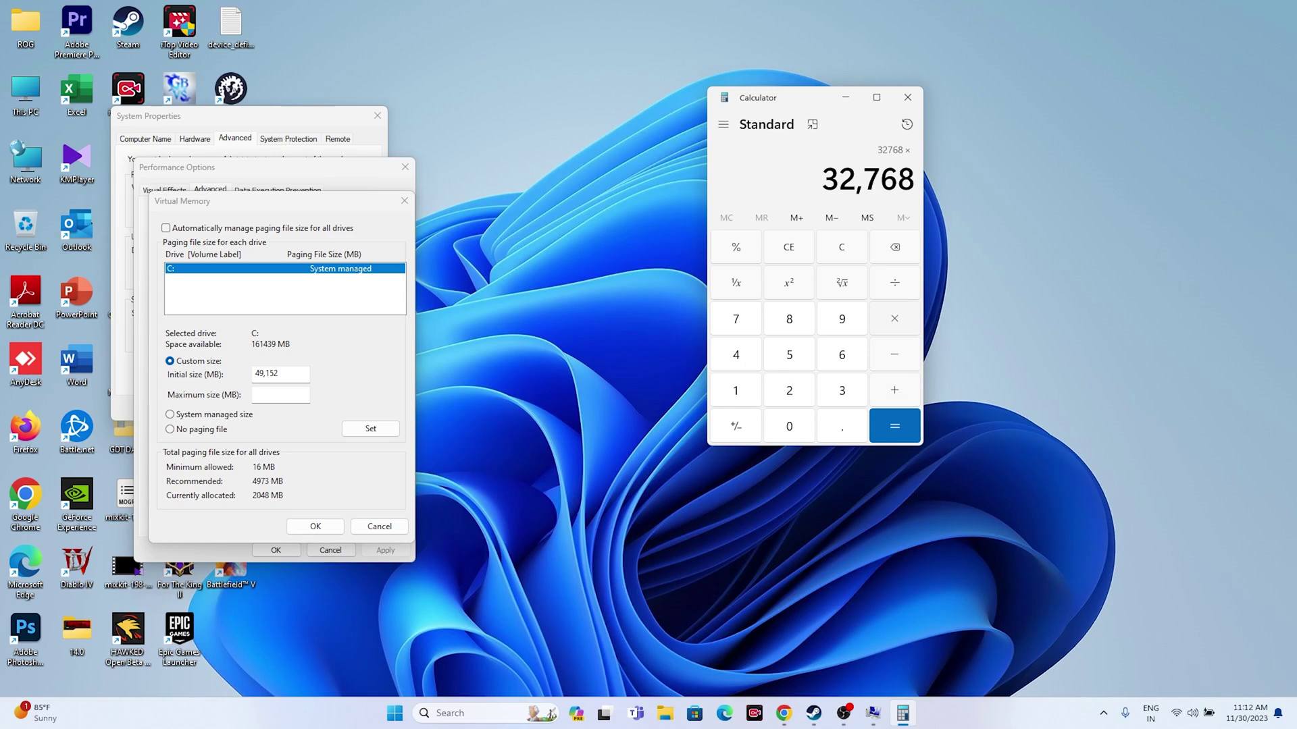
key("Return")
key("ctrl+c")
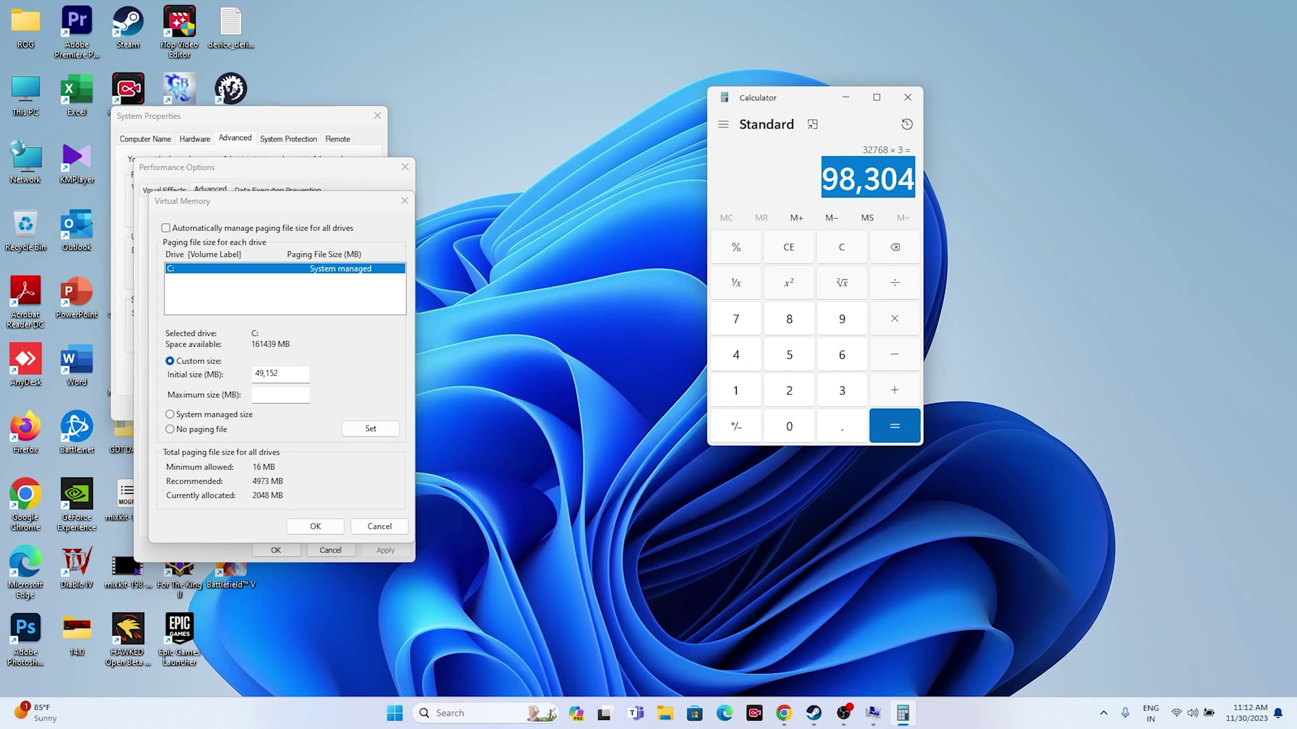
Paste 98,304 MB as the paging file's maximum size, confirm all open system dialogs, and close Calculator
right_click(307, 395)
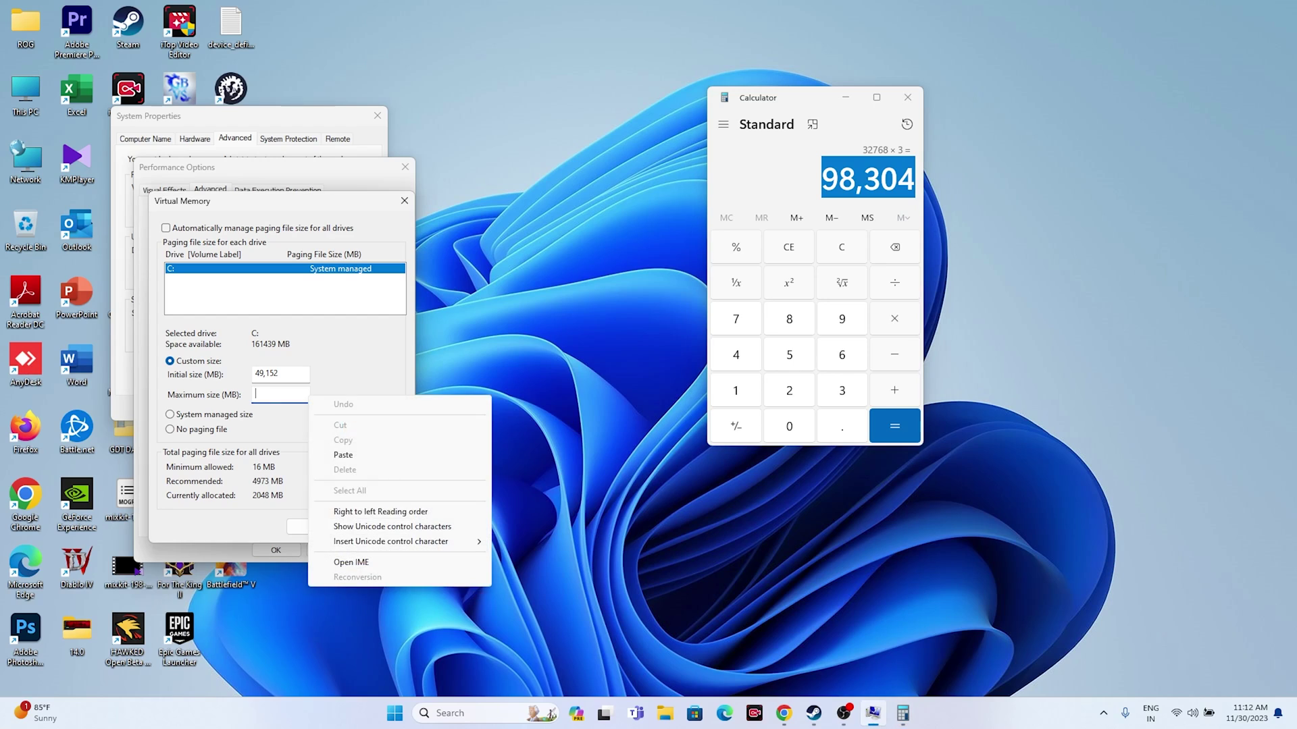
left_click(331, 454)
key("Return")
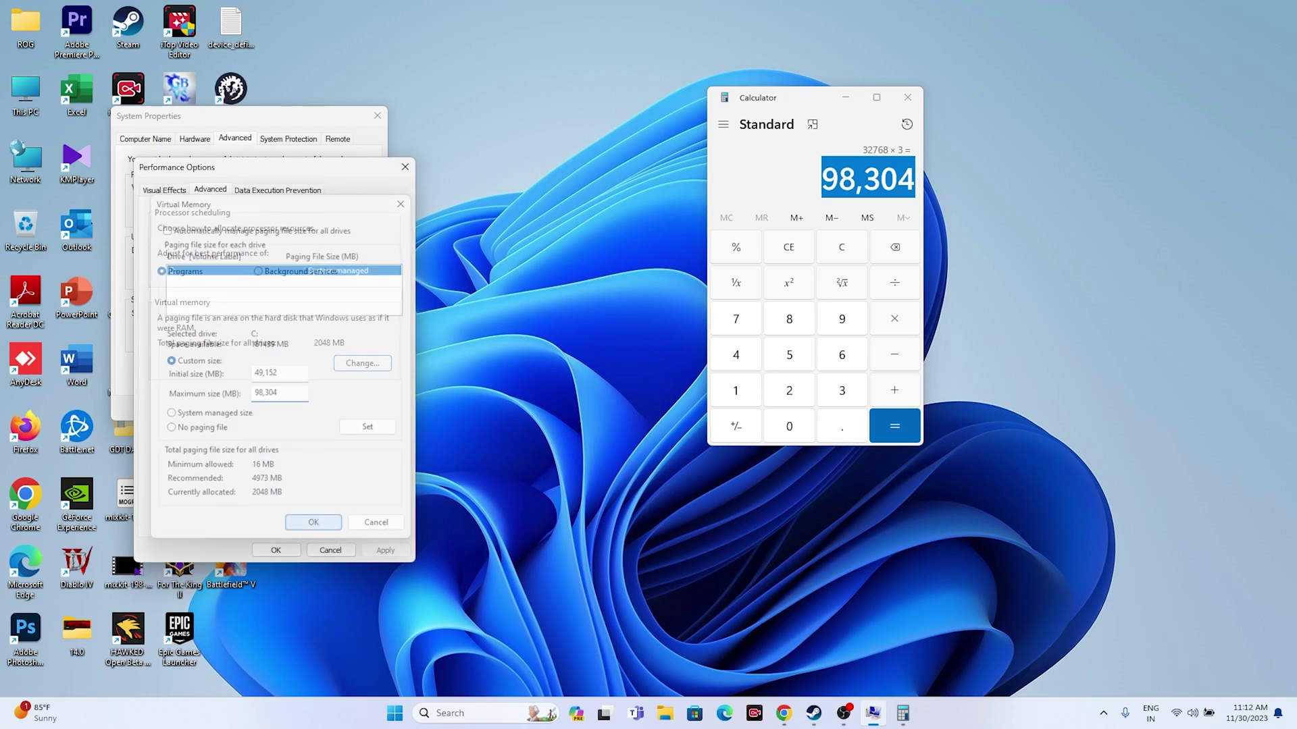
key("Return")
key("Return")
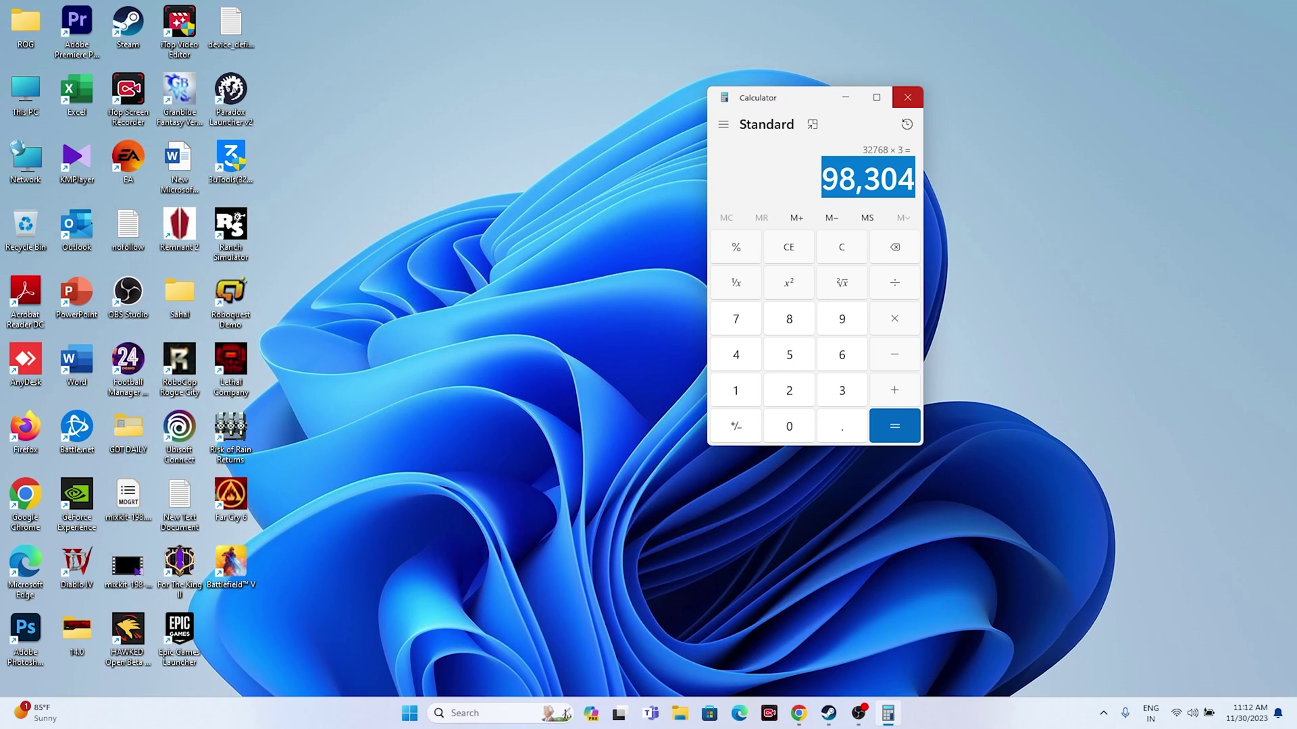
left_click(907, 98)
left_click(844, 713)
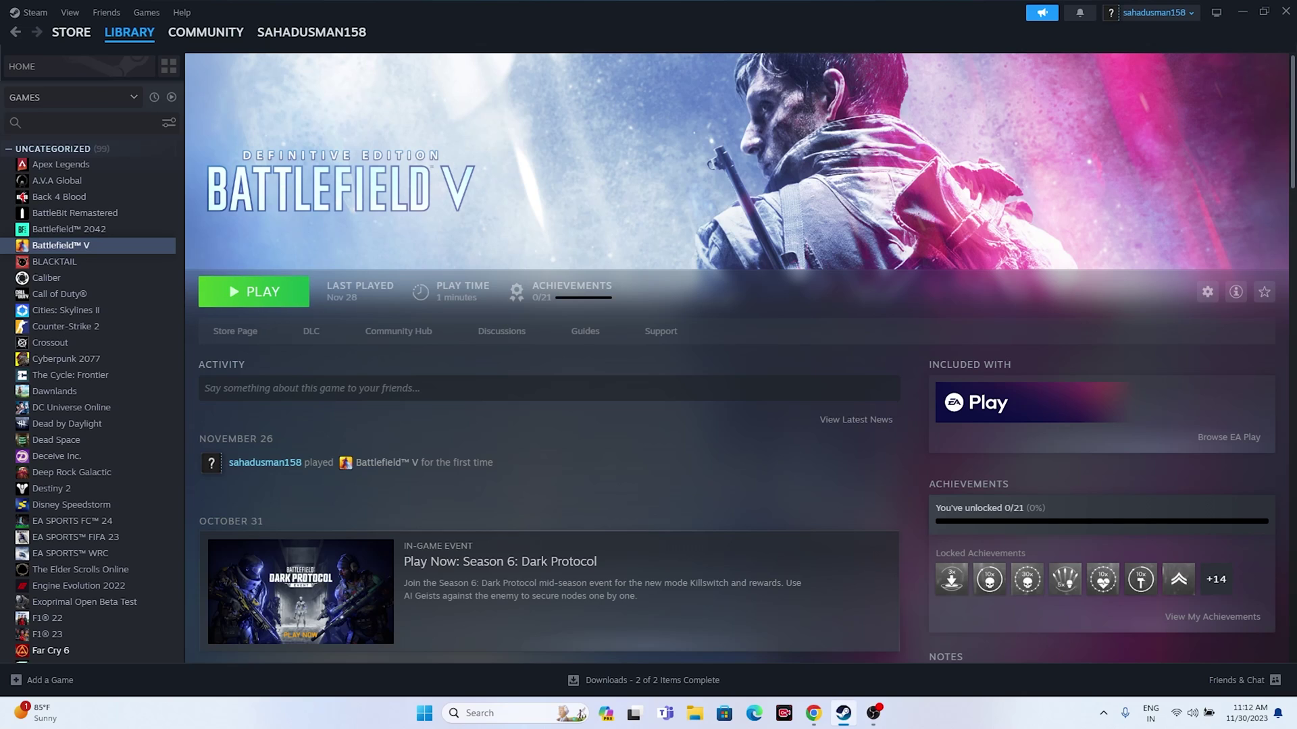
left_click(1242, 11)
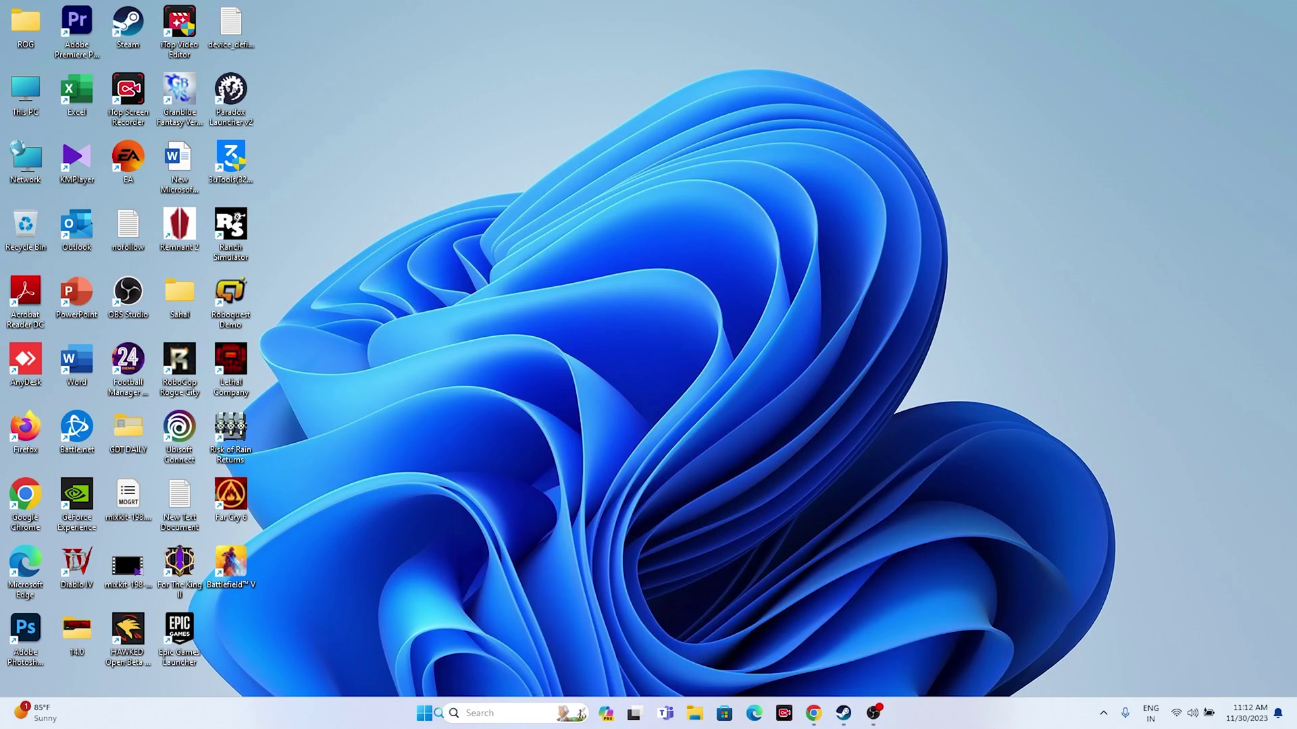
View the Windows Update page in Settings, and close Settings
left_click(479, 713)
left_click(486, 409)
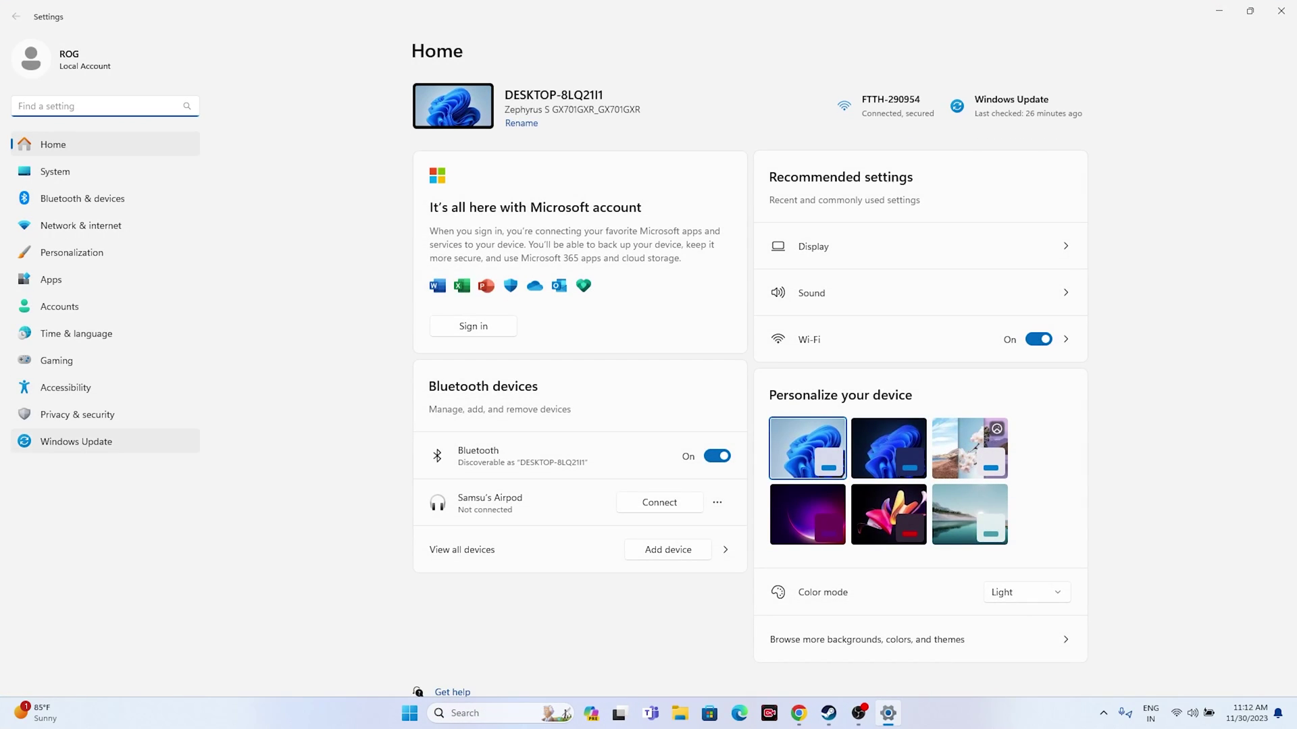
left_click(76, 441)
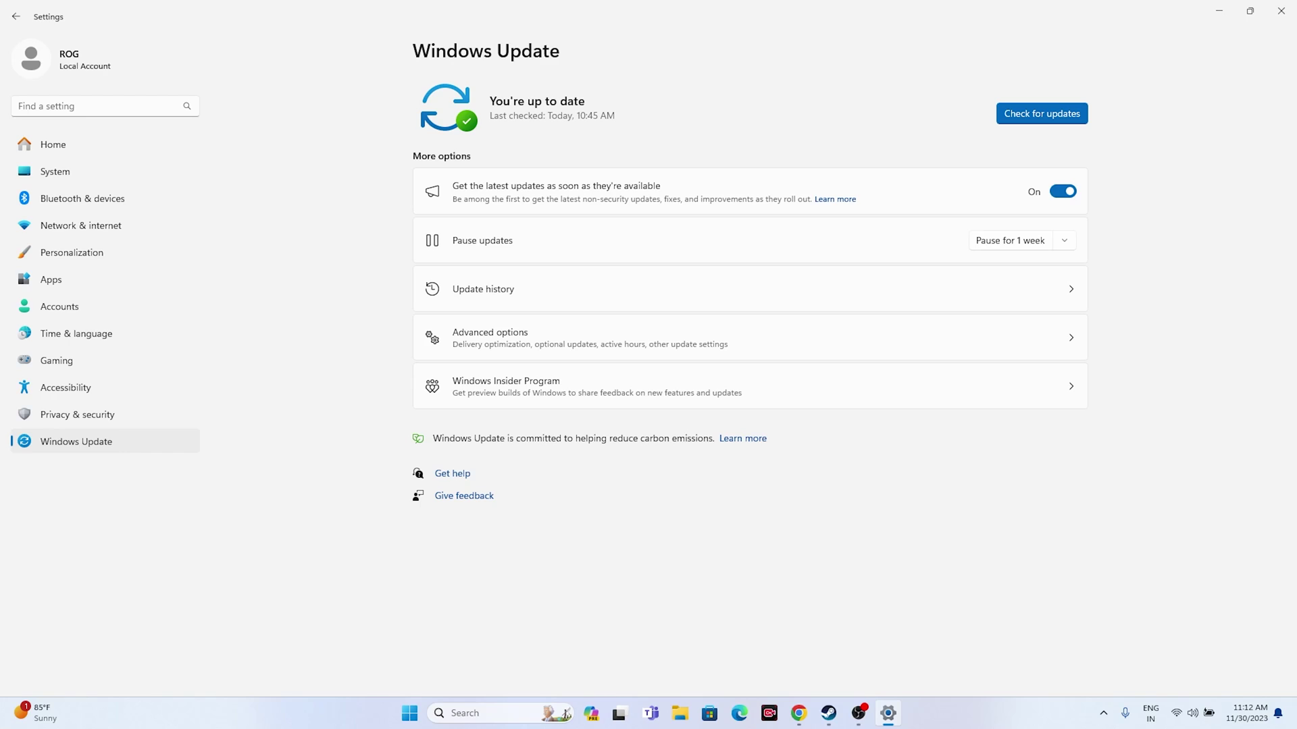
left_click(1281, 11)
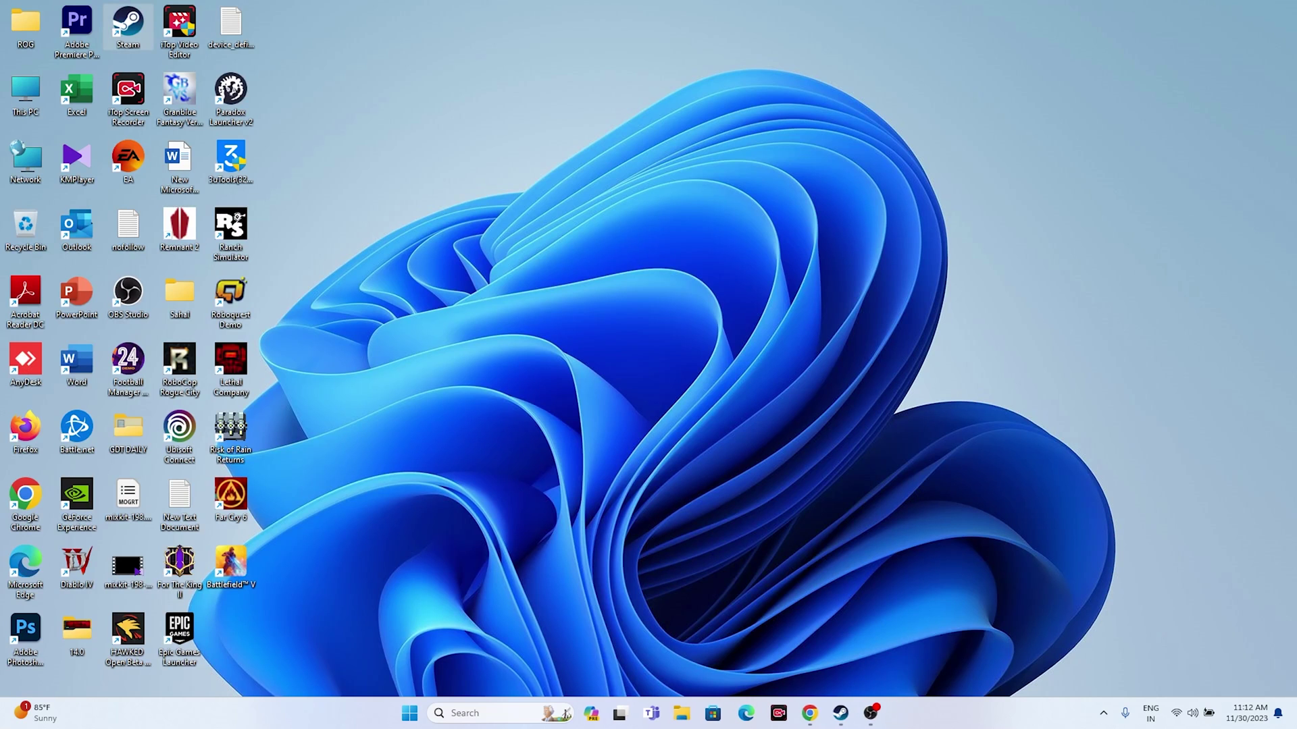
Switch to Chrome, decline NVIDIA's push notifications, and glance at the AMD drivers page before returning to the GeForce drivers page
left_click(813, 713)
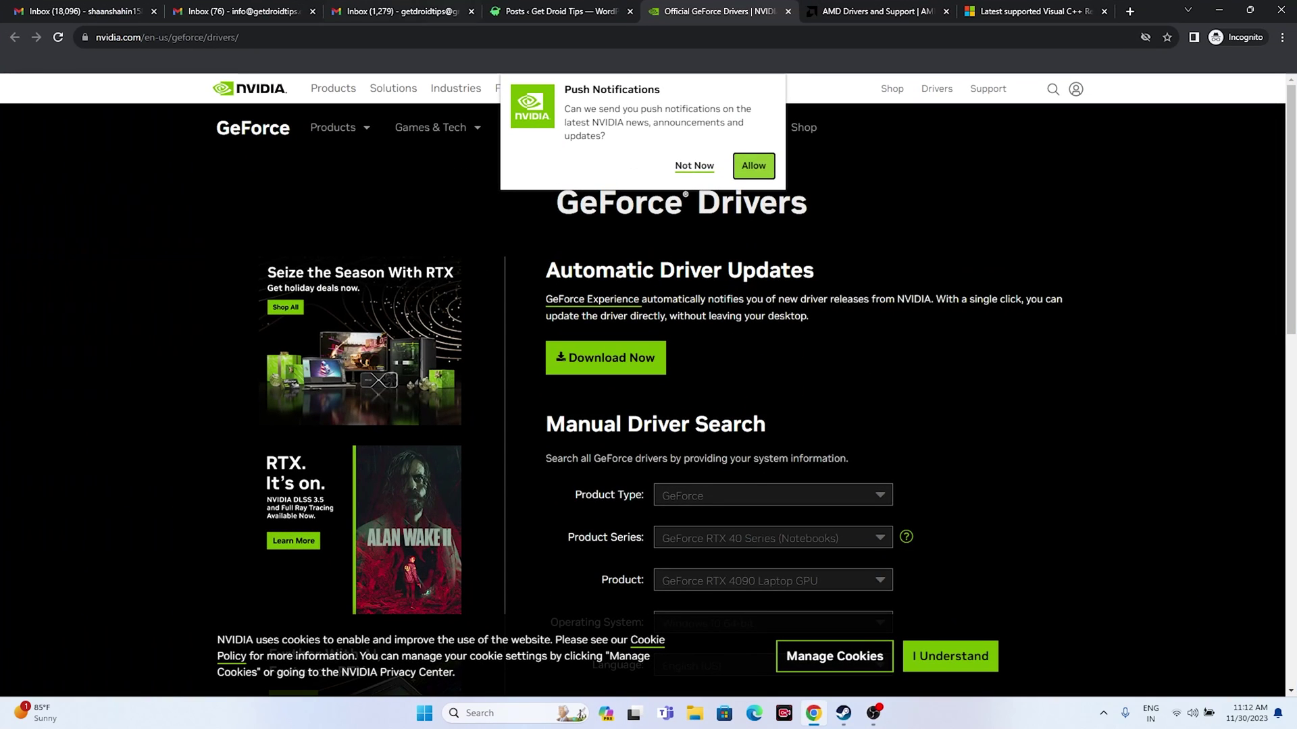
left_click(694, 166)
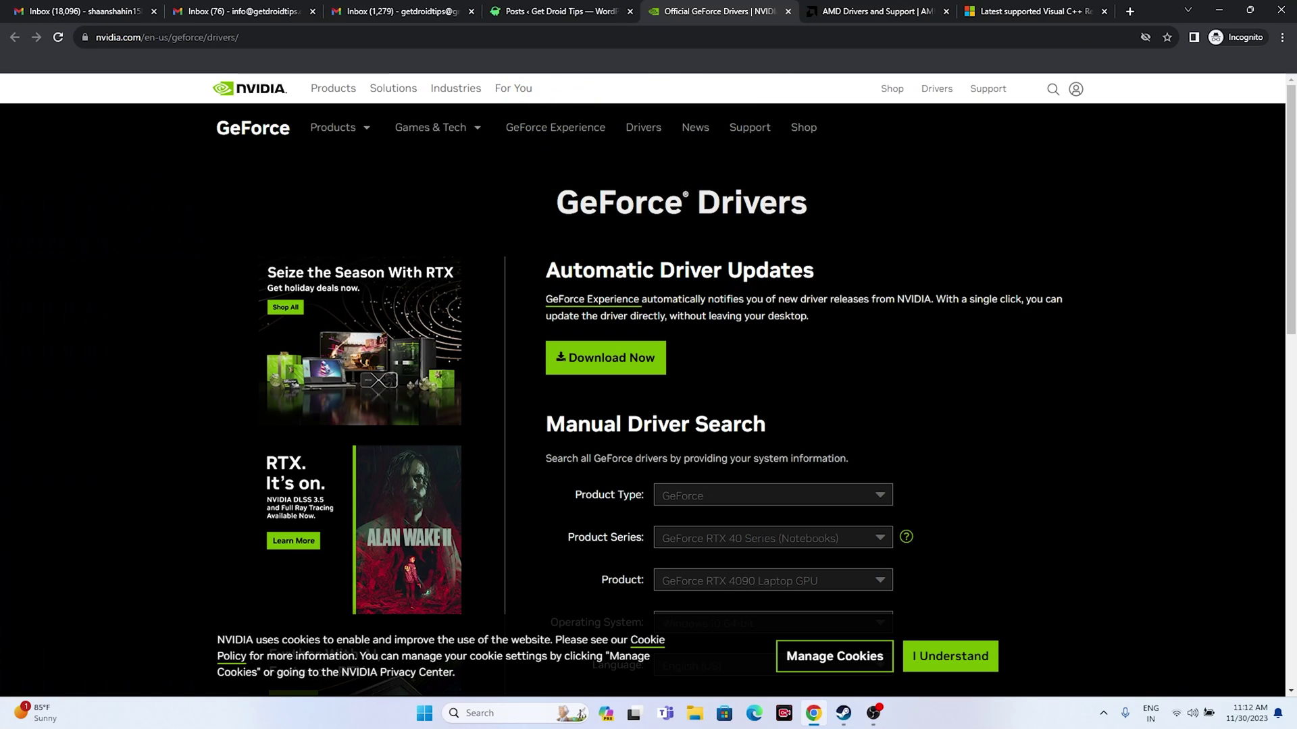
key("ctrl+Tab")
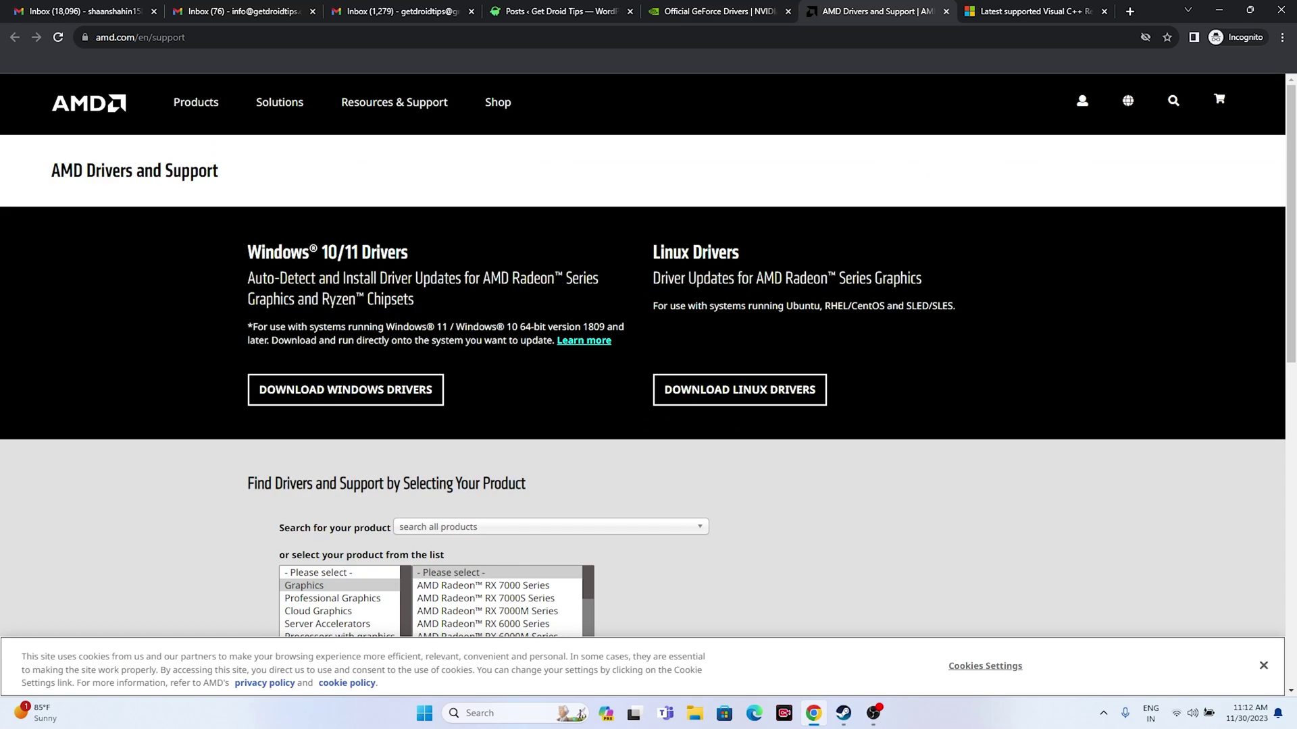
key("ctrl+shift+Tab")
In the manual driver search, choose GeForce, GeForce RTX 40 Series (Notebooks), and GeForce RTX 4090 Laptop GPU
scroll(649, 385, "down", 3)
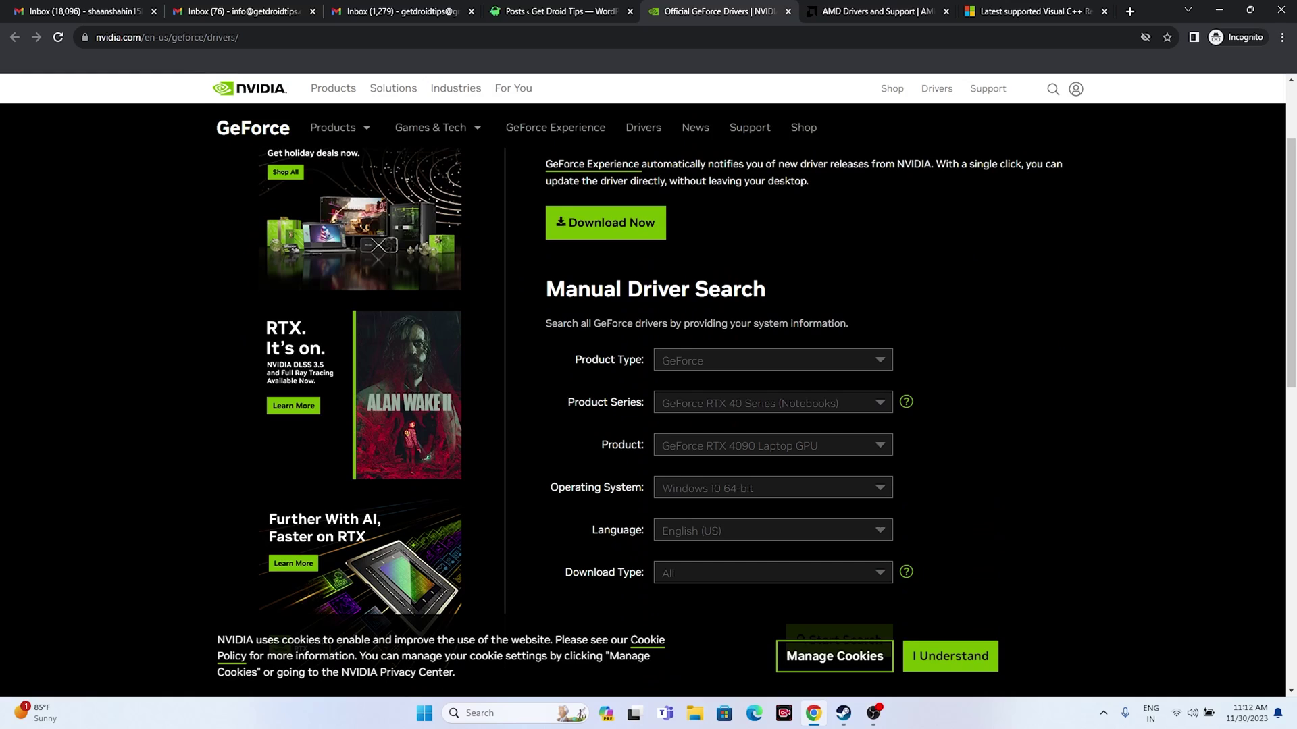
left_click(773, 293)
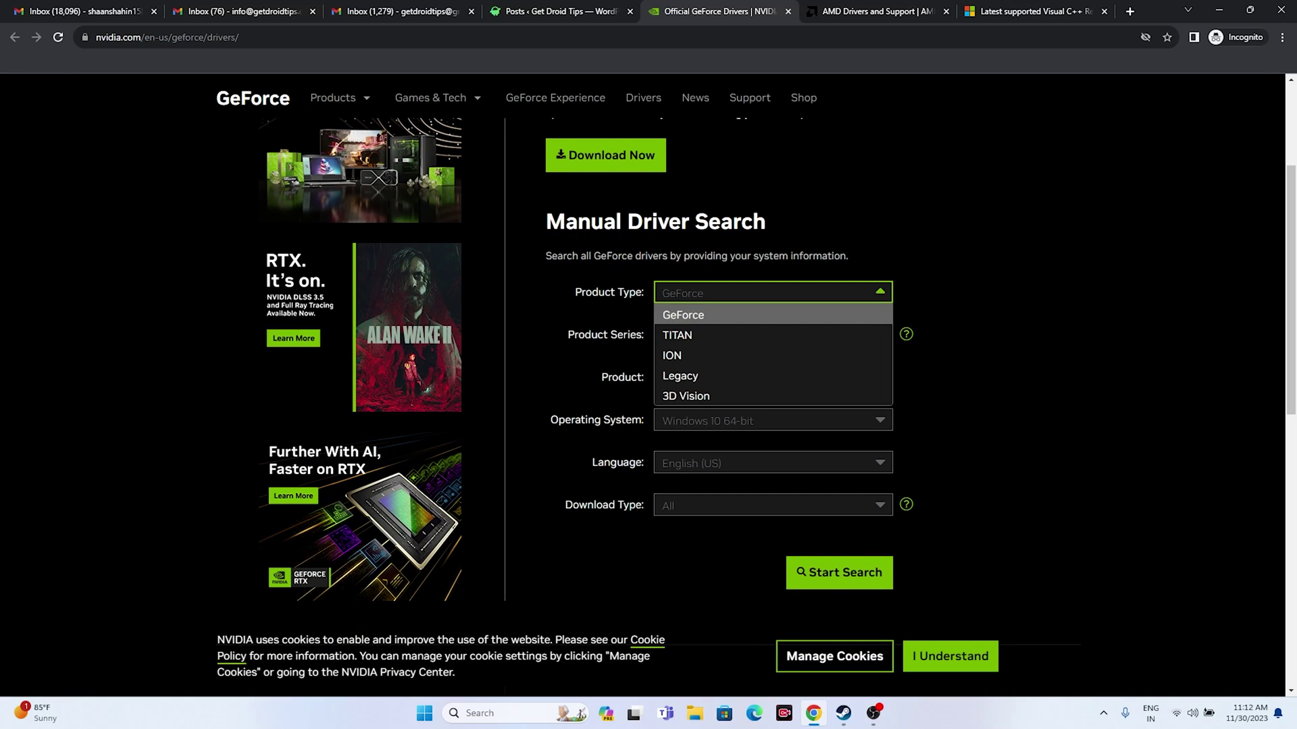
key("Return")
key("Tab")
key("alt+Down")
key("Up")
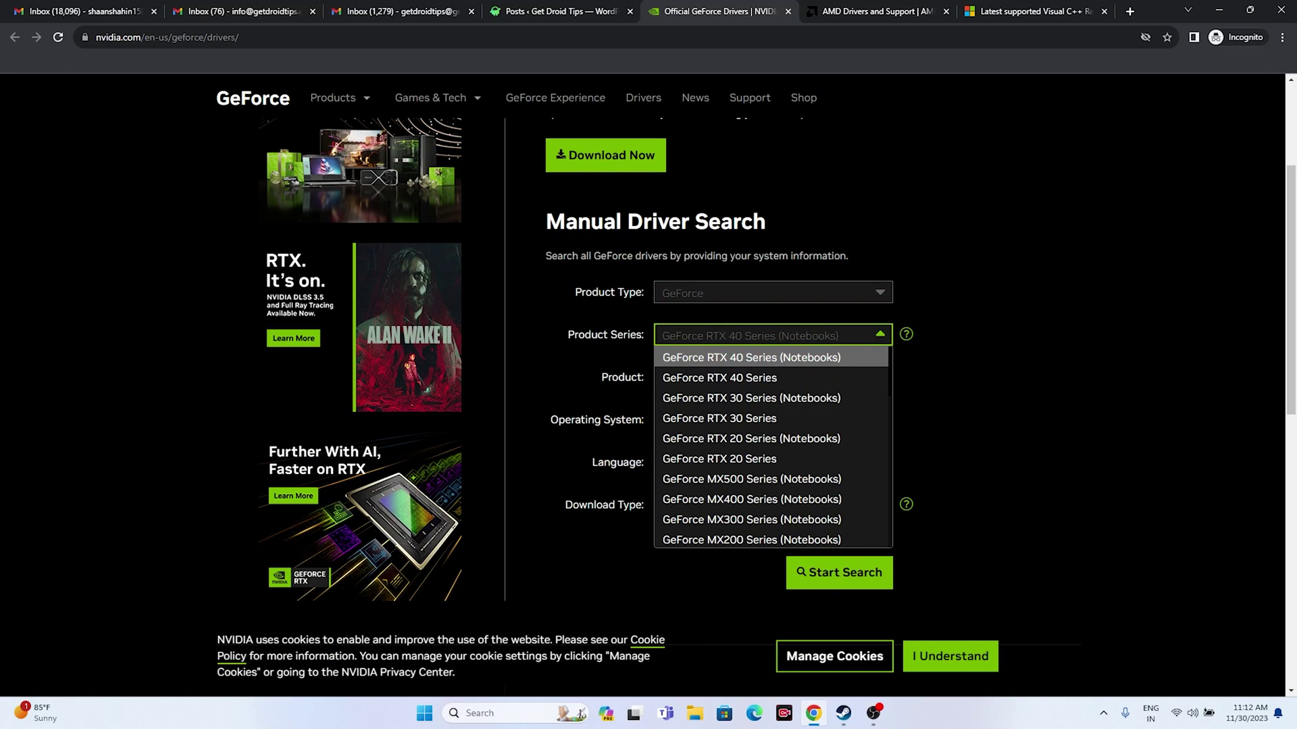
key("Return")
key("Tab")
key("alt+Down")
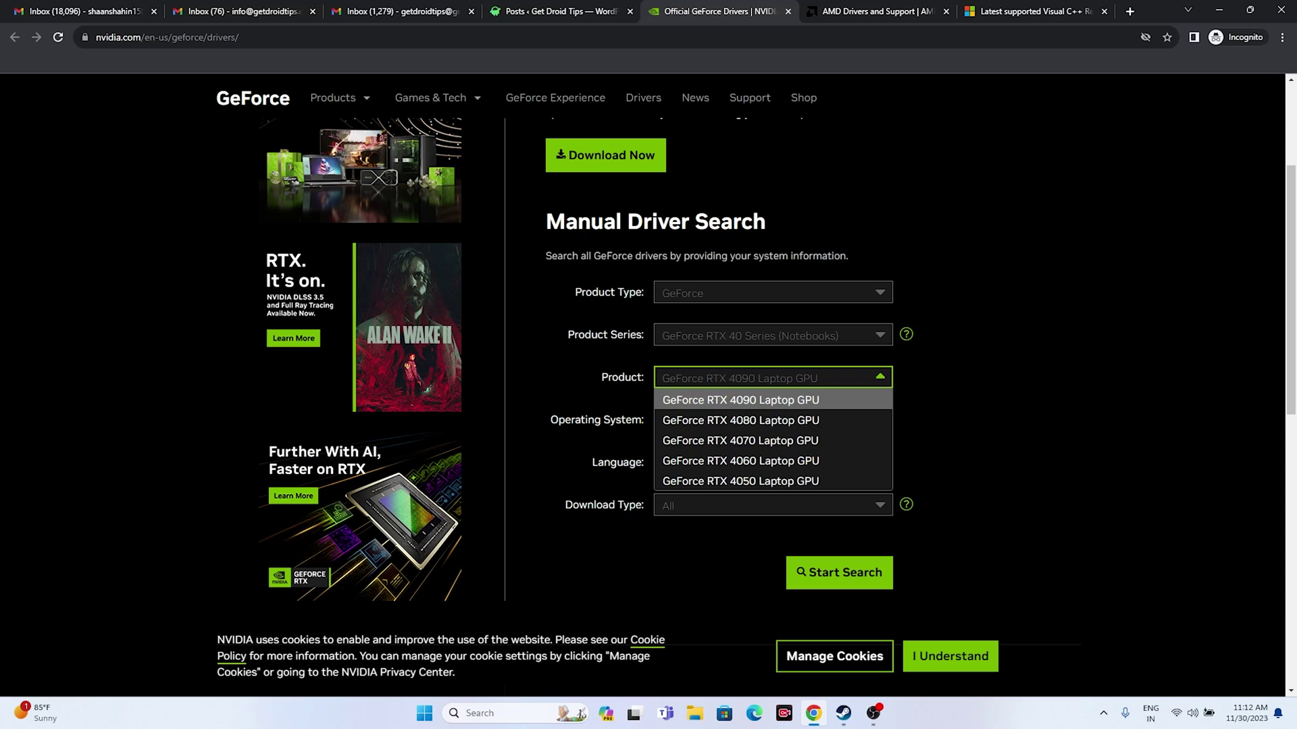
key("Return")
Set the operating system to Windows 11 and search for matching drivers
scroll(649, 358, "down", 2)
key("Tab")
key("alt+Down")
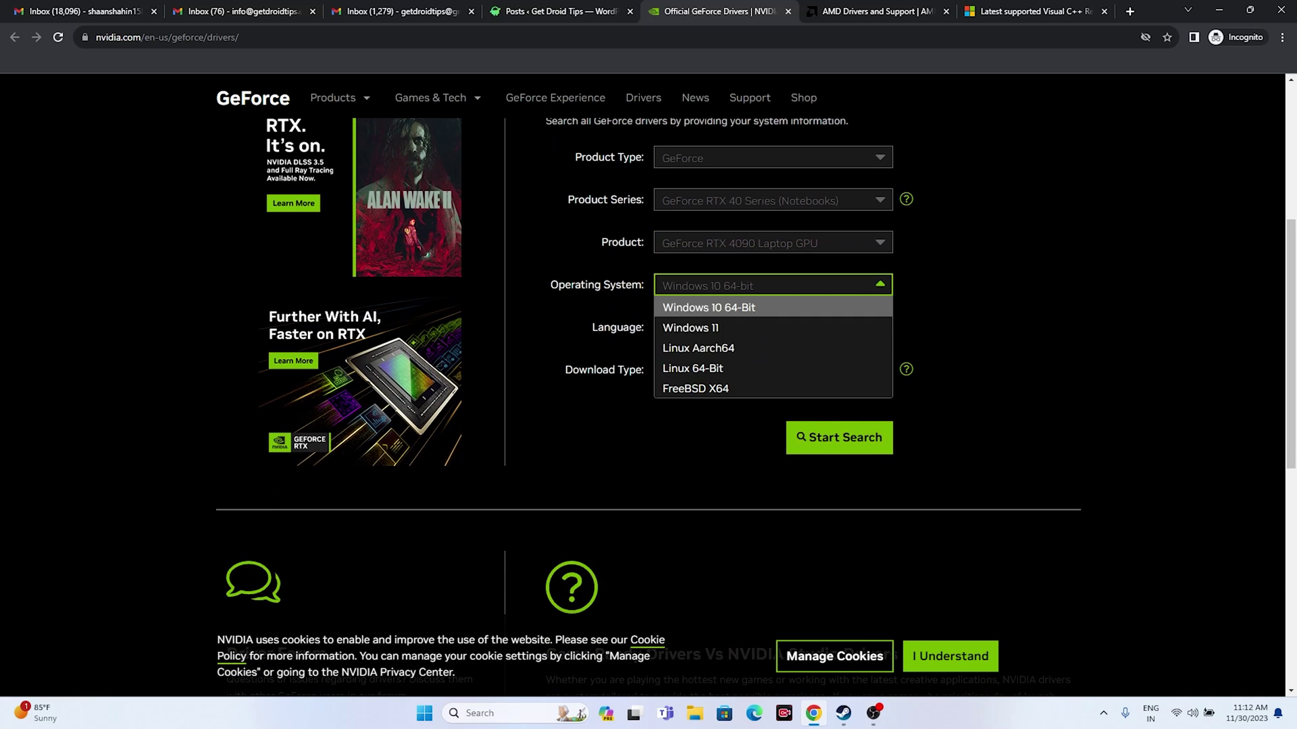
key("Down")
left_click(772, 328)
scroll(773, 351, "up", 1)
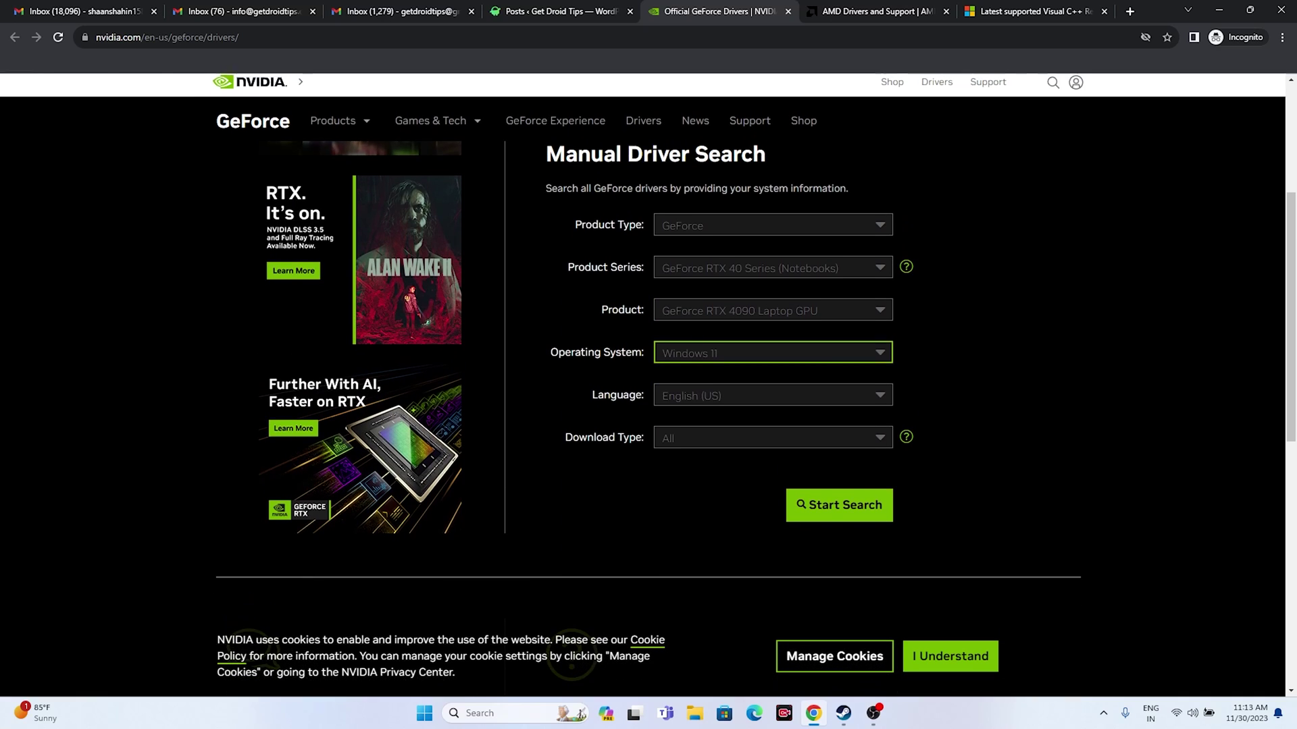
left_click(840, 505)
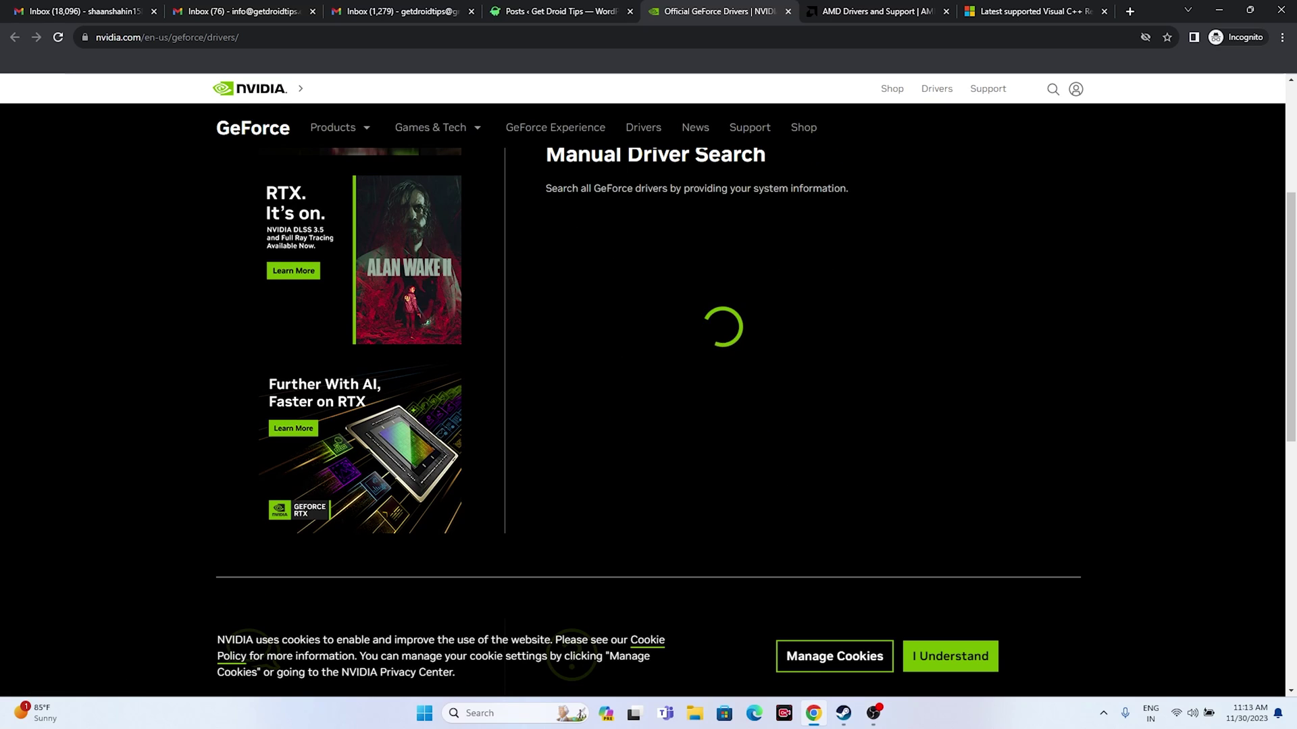
scroll(648, 338, "down", 4)
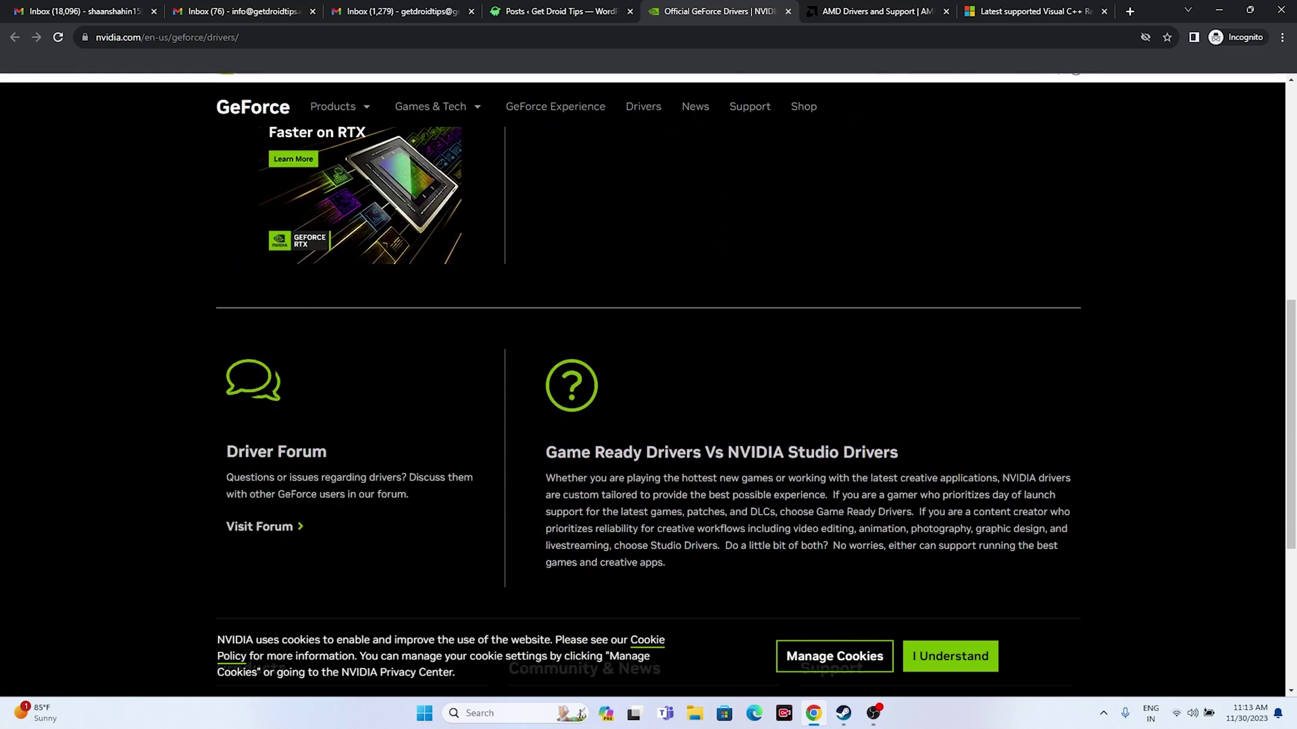
scroll(730, 620, "down", 1)
scroll(730, 621, "up", 6)
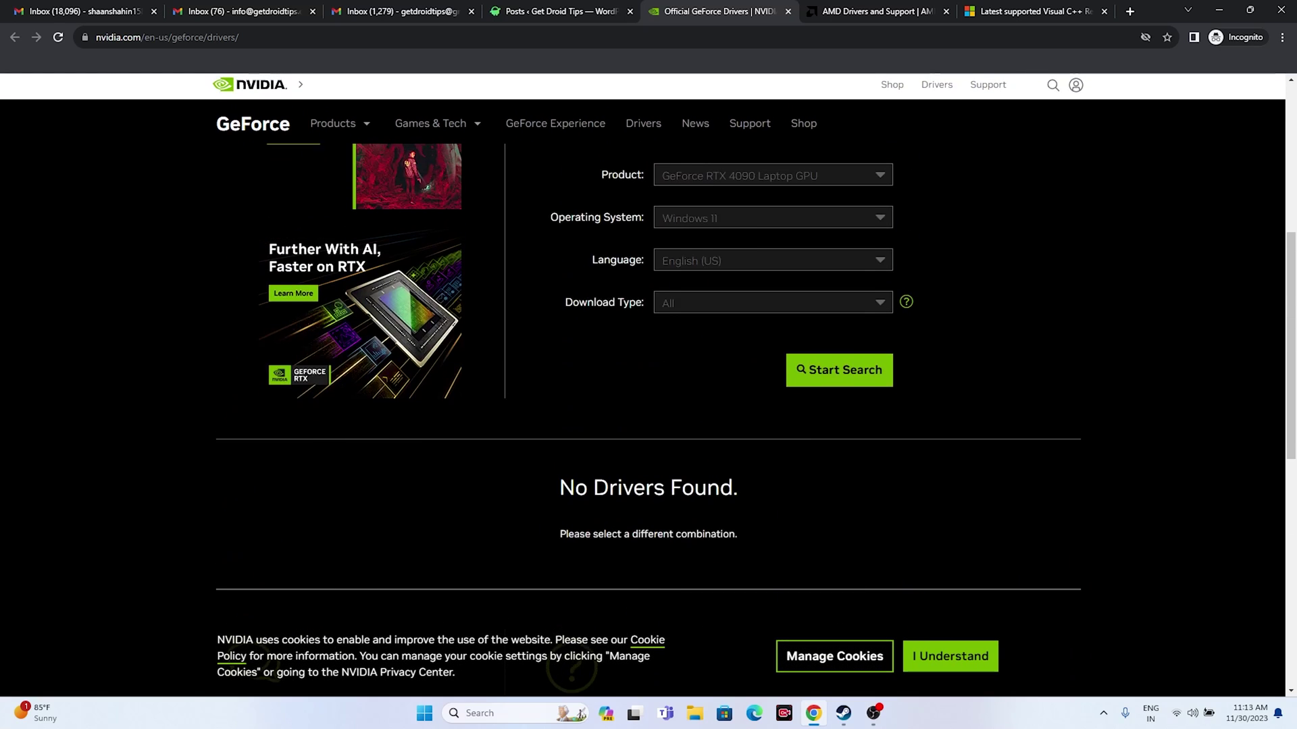
Search for GeForce RTX 4080 Laptop GPU drivers instead and highlight the version number of the newest Game Ready Driver
left_click(774, 310)
left_click(742, 353)
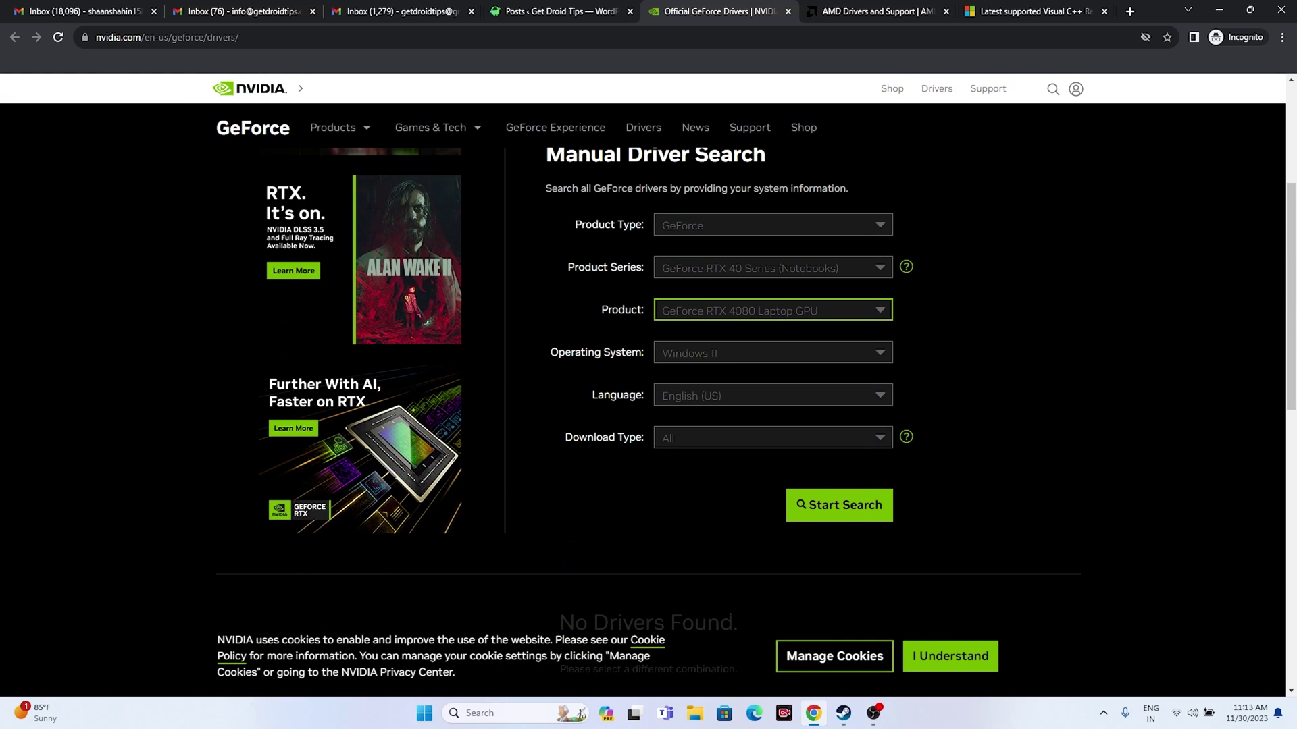
scroll(741, 353, "down", 2)
left_click(839, 370)
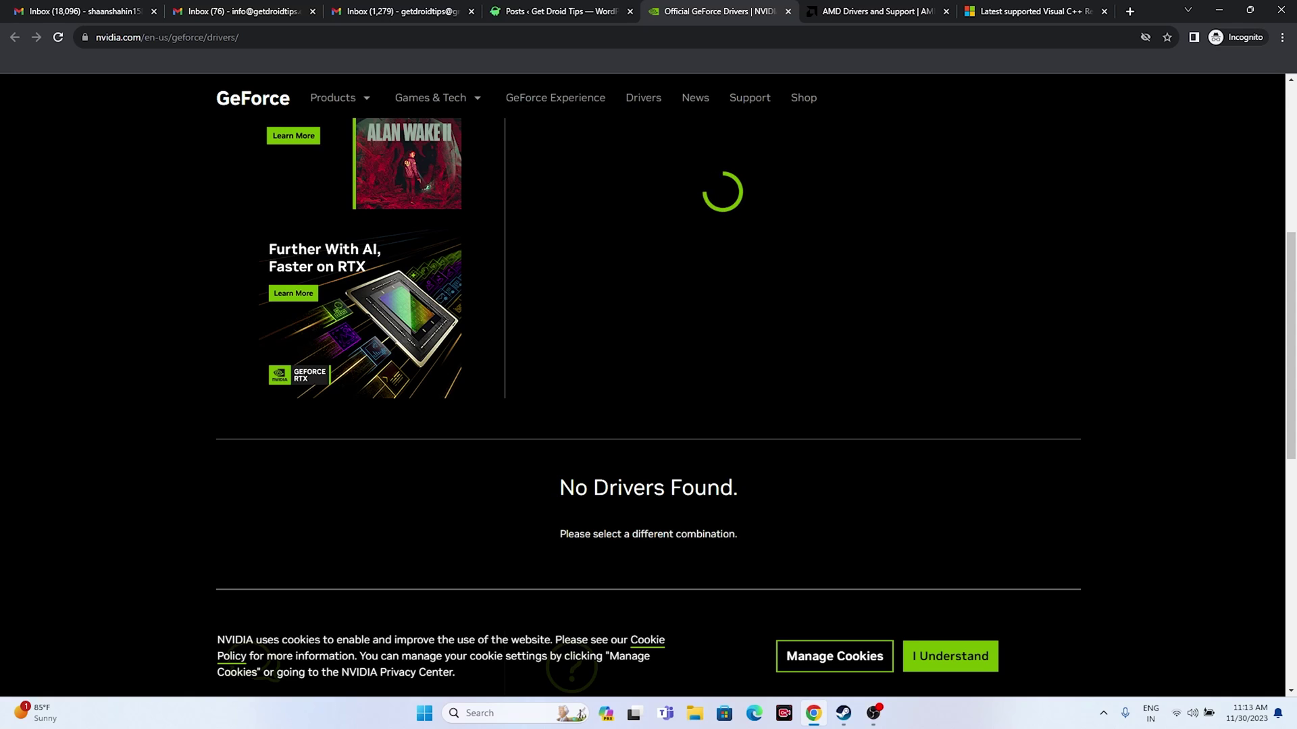
scroll(839, 370, "down", 4)
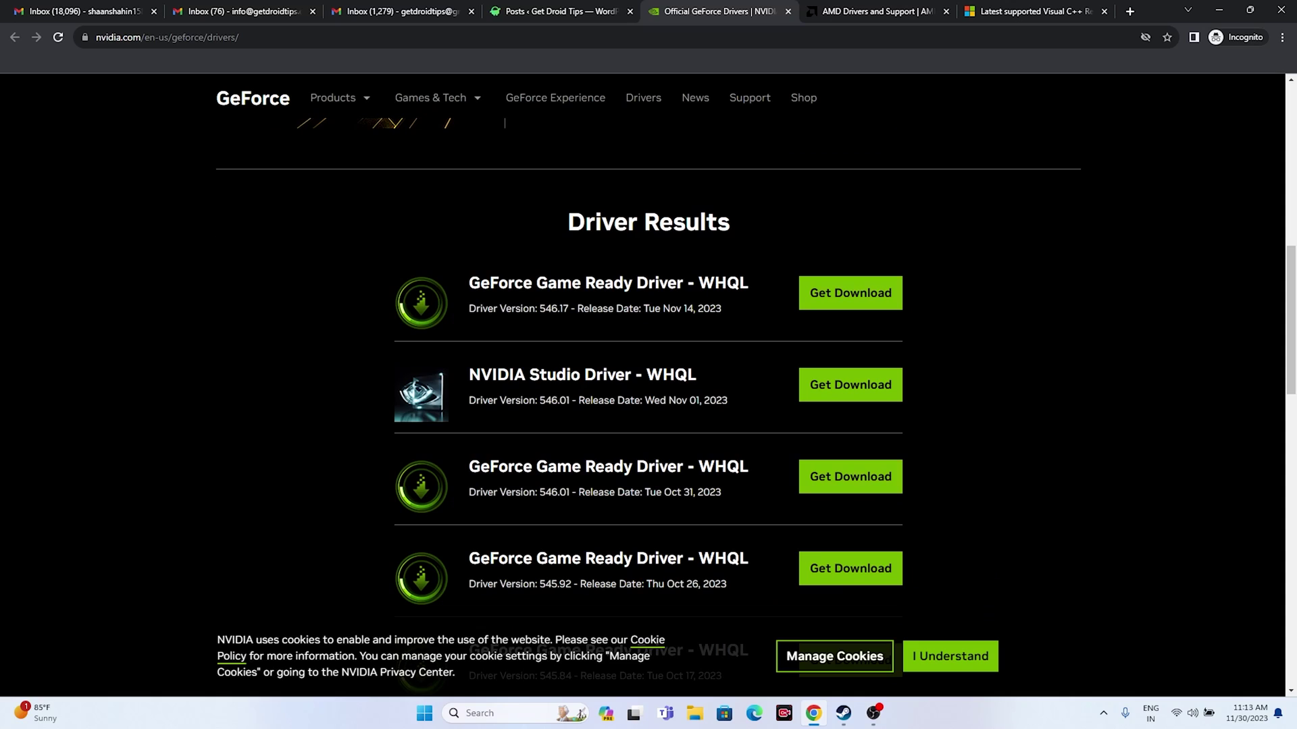
left_click_drag(540, 309, 568, 308)
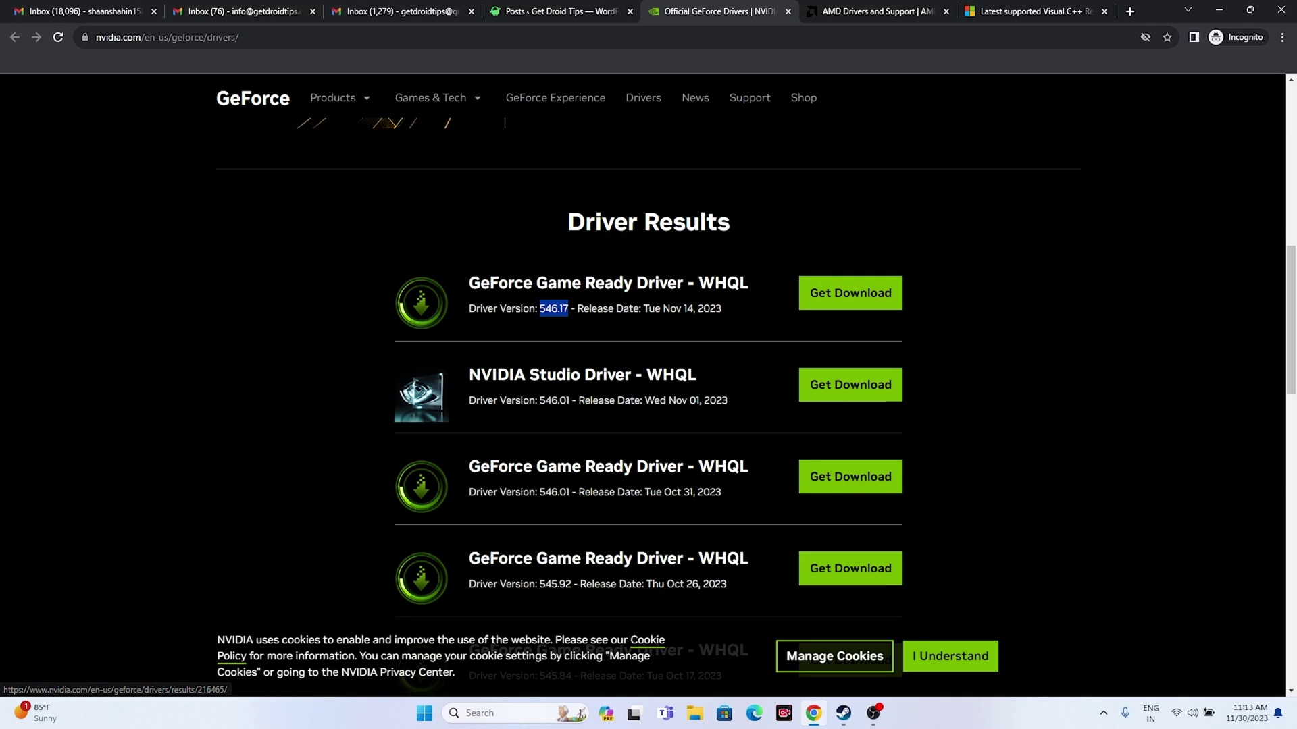
On AMD's support page, choose Graphics, AMD Radeon RX 7000S Series, and AMD Radeon RX 7600S, and submit the driver search
left_click(871, 11)
scroll(649, 385, "down", 3)
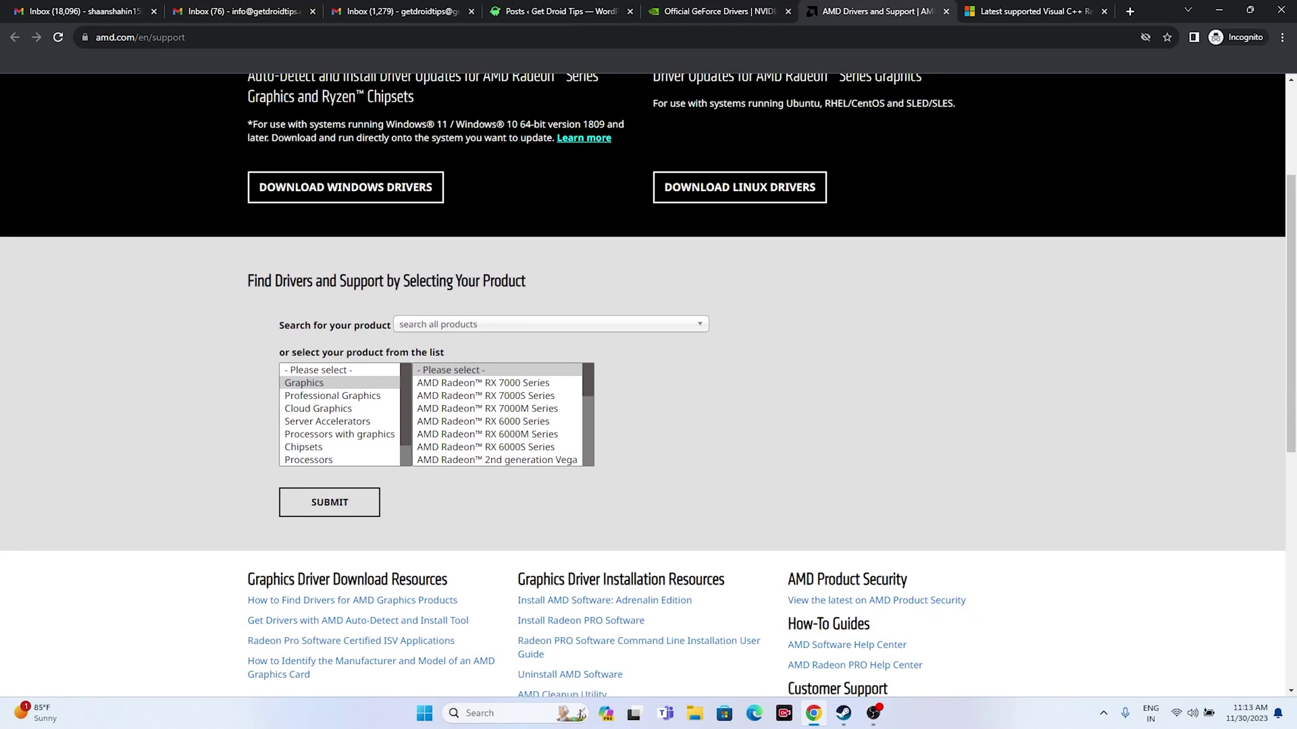
left_click(304, 383)
left_click(485, 396)
left_click(667, 383)
left_click(794, 370)
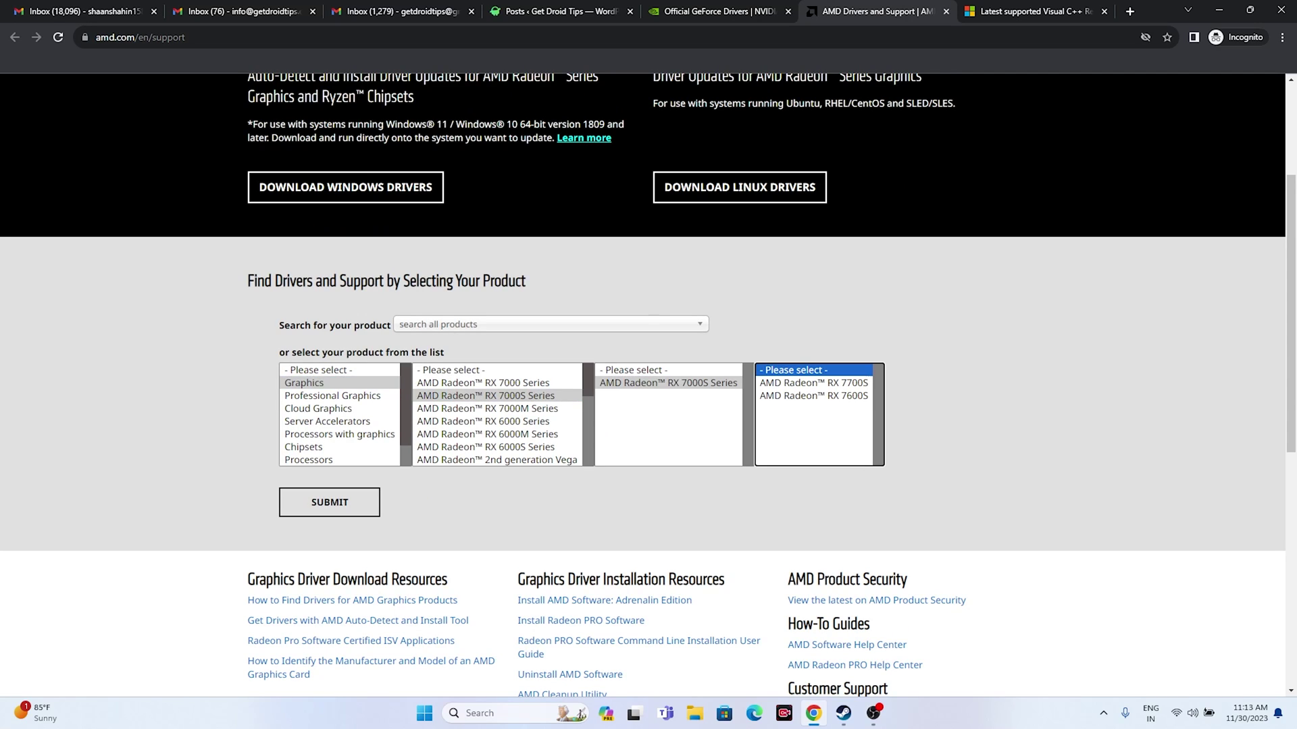
left_click(814, 396)
left_click(329, 503)
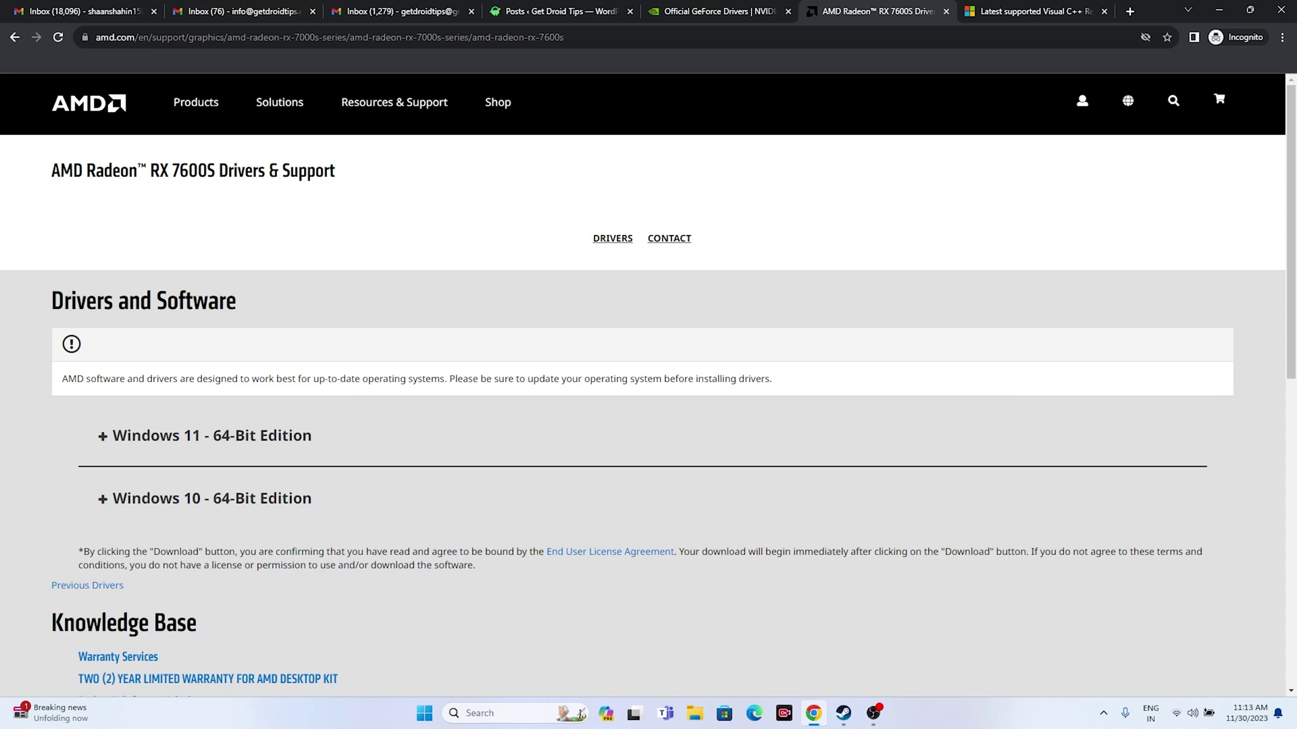
On Microsoft's Visual C++ Redistributable page, go to the Visual Studio 2015, 2017, 2019, and 2022 downloads and choose the X86 package link
key("ctrl+Tab")
left_click_drag(620, 249, 352, 210)
left_click(702, 318)
scroll(641, 405, "down", 7)
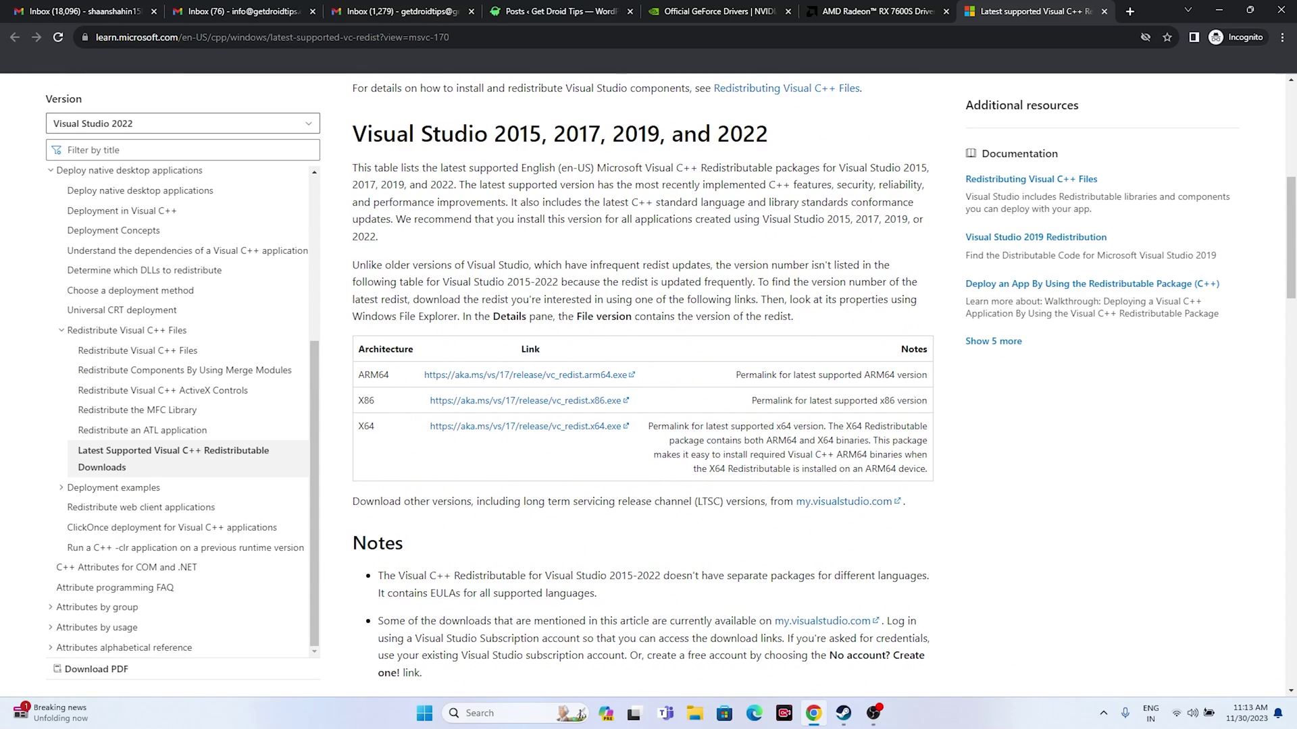
left_click_drag(376, 400, 364, 400)
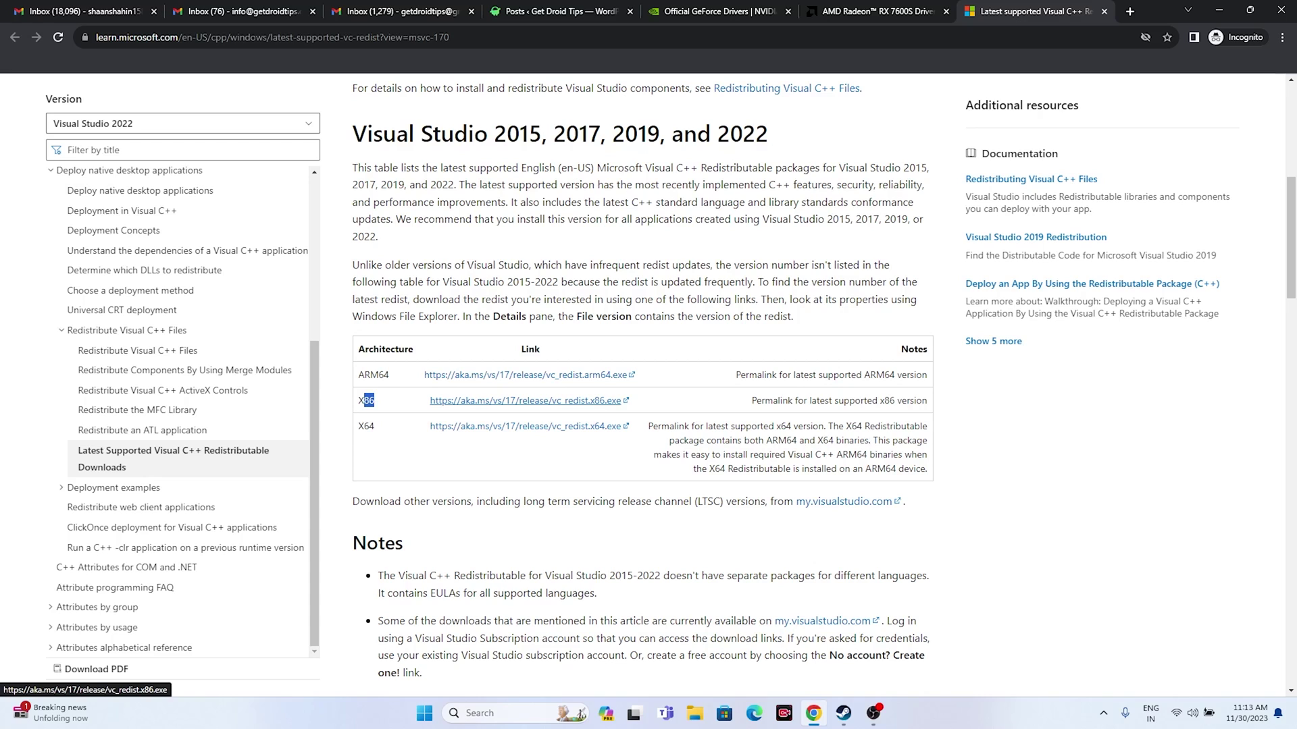
left_click(525, 400)
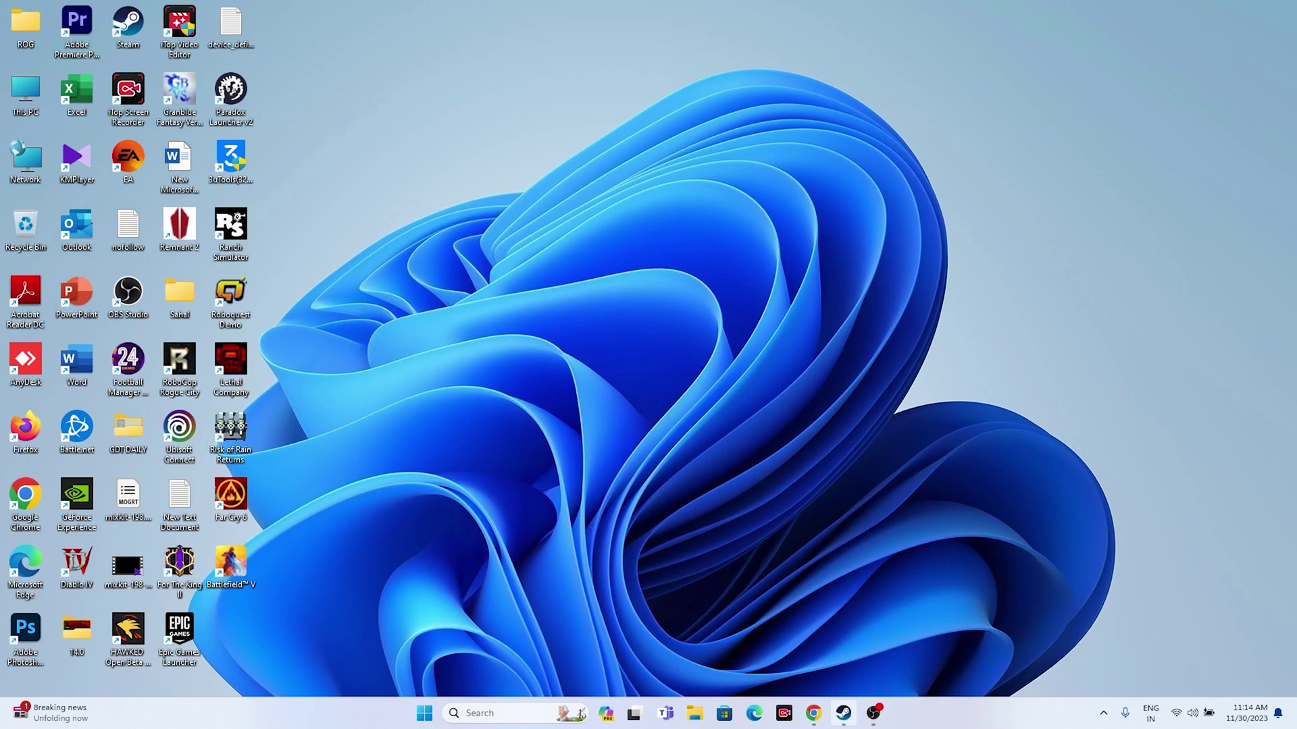
Switch to Steam and look at the management options for Battlefield V in the library
left_click(843, 713)
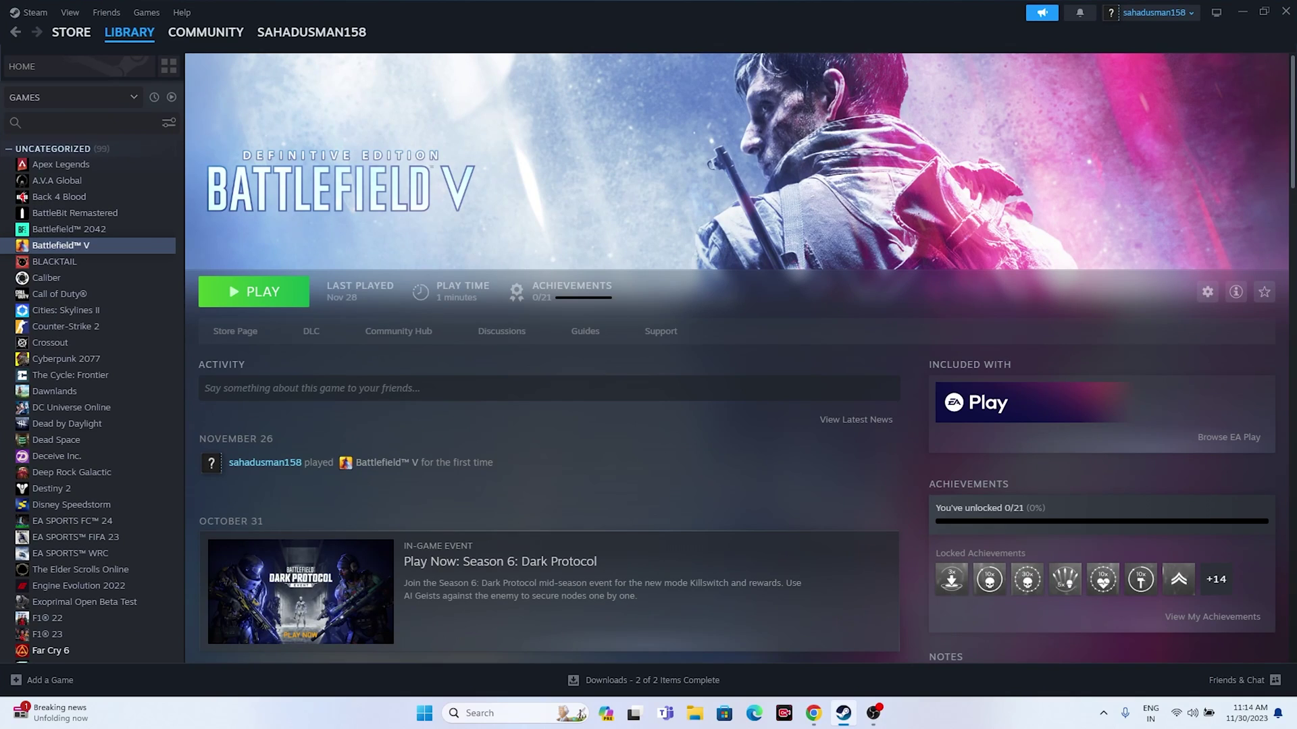
right_click(82, 247)
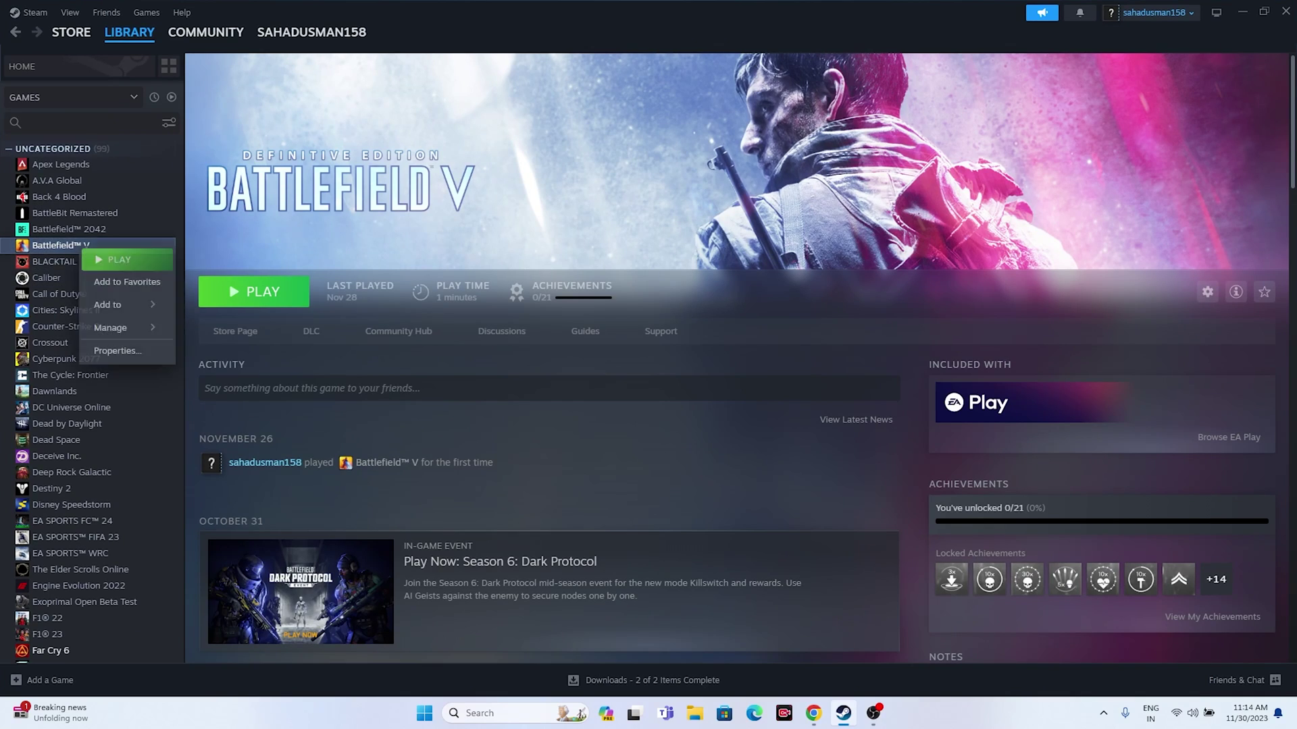
mouse_move(111, 327)
left_click(378, 491)
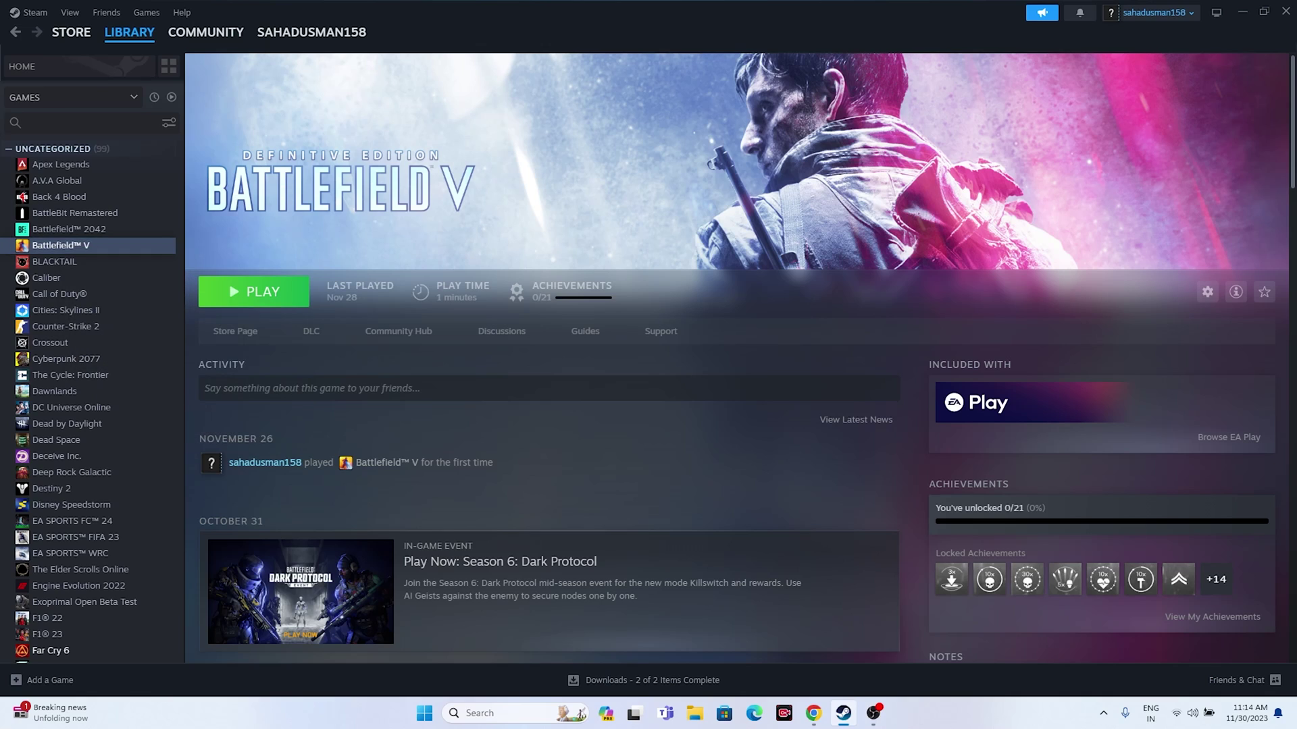
Switch to File Explorer and open This PC
left_click(694, 713)
key("super+e")
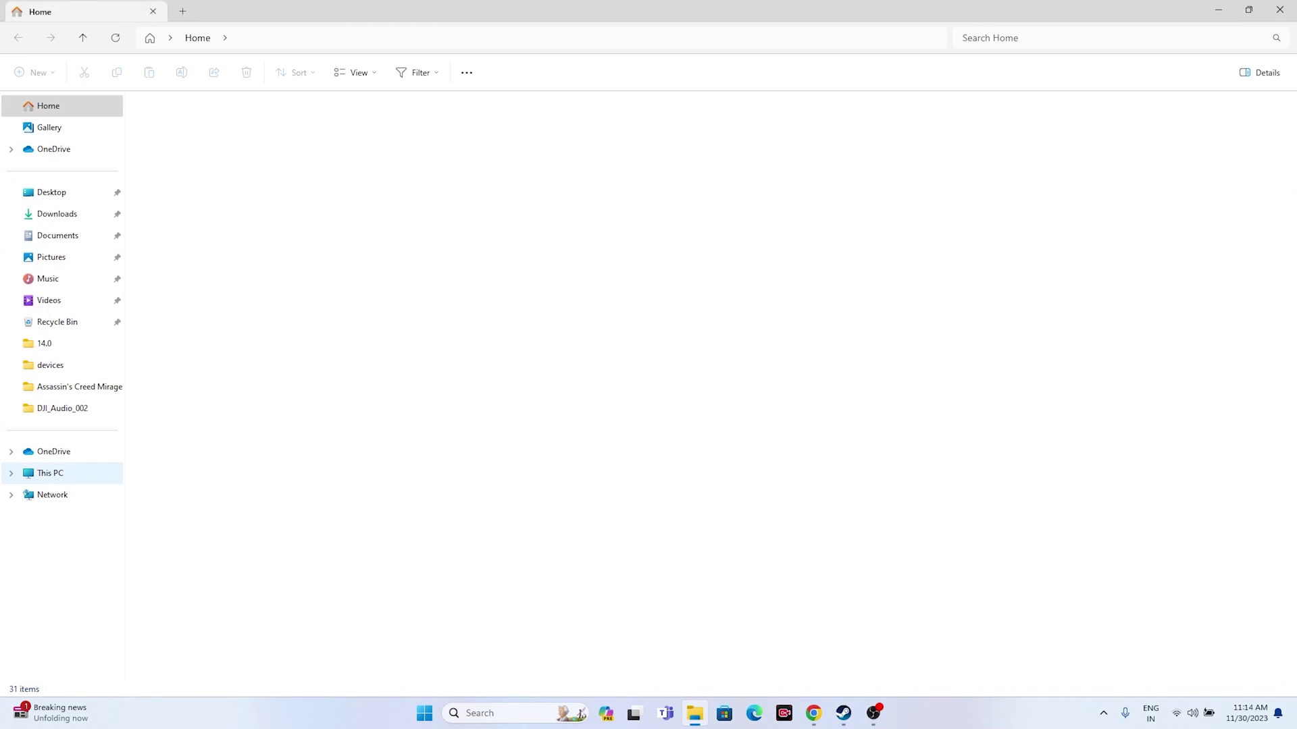
left_click(50, 473)
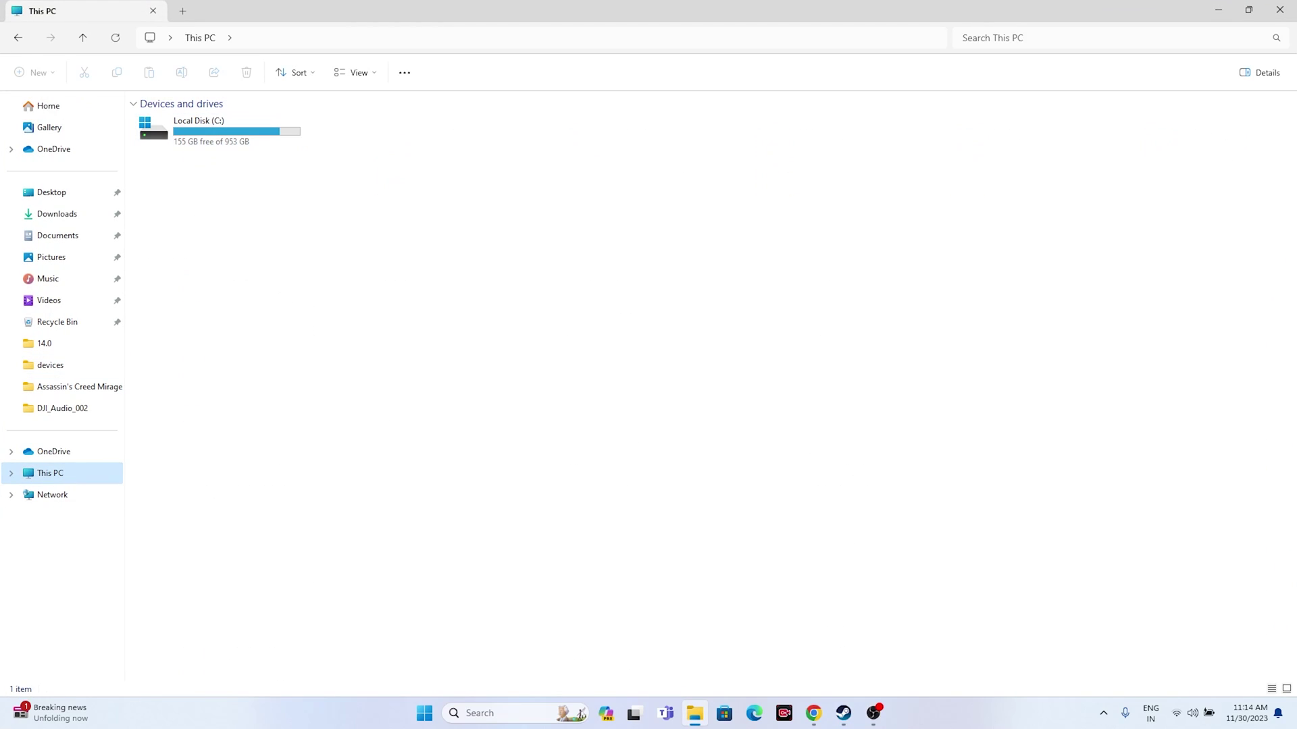